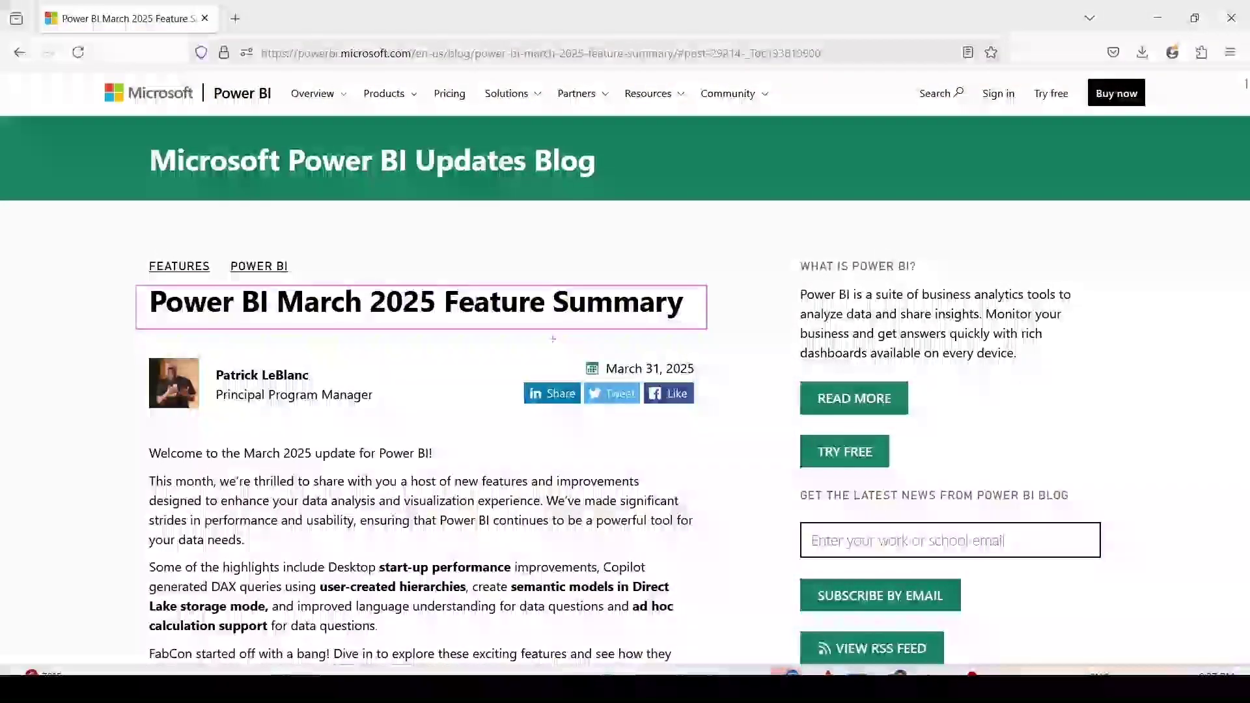
Scroll to the post's contents list and highlight the 'Enhancements to Reference Lines' entry.
{"action": "scroll", "coordinate": [484, 352], "scroll_direction": "down", "scroll_amount": 3}
{"action": "scroll", "coordinate": [485, 353], "scroll_direction": "down", "scroll_amount": 15}
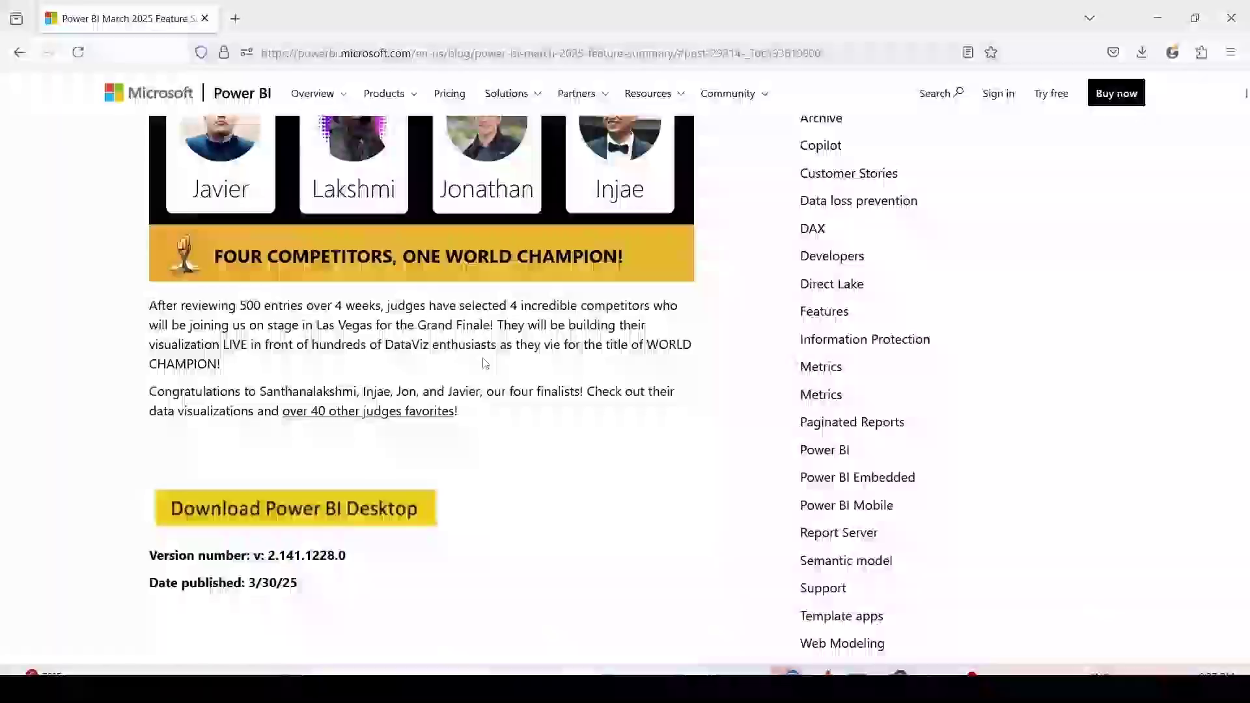
{"action": "scroll", "coordinate": [485, 363], "scroll_direction": "down", "scroll_amount": 6}
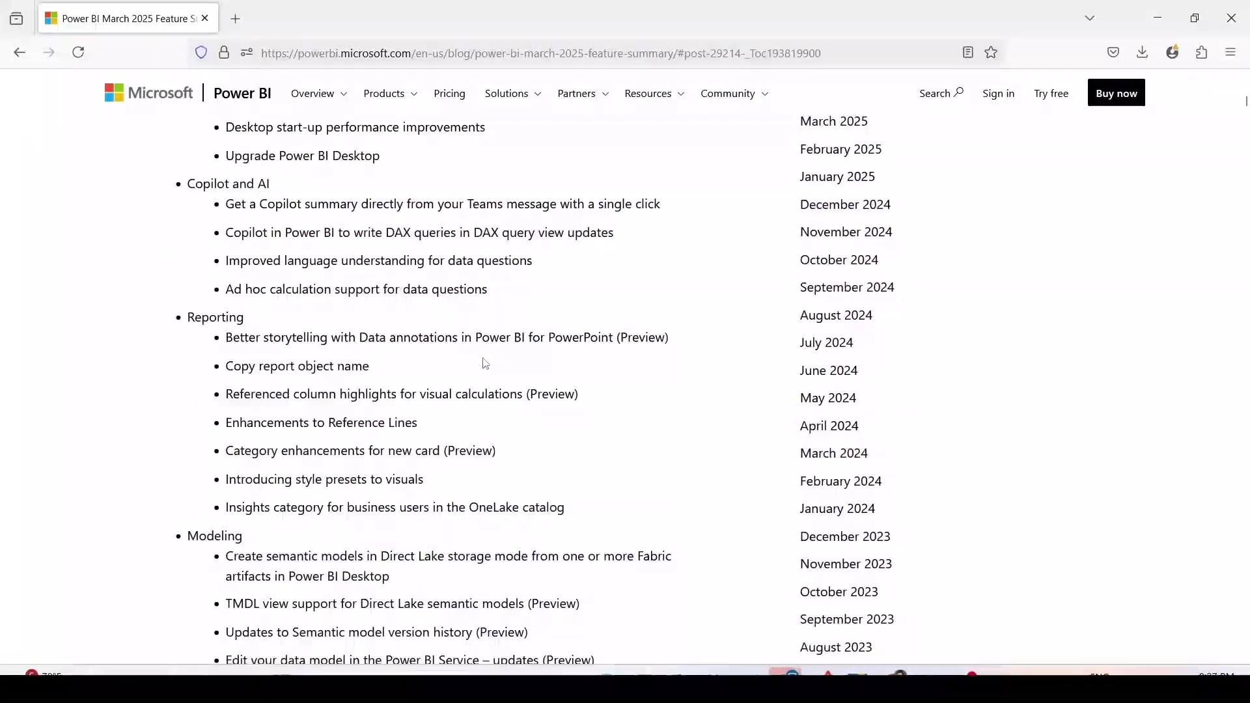
{"action": "scroll", "coordinate": [484, 363], "scroll_direction": "down", "scroll_amount": 2}
{"action": "scroll", "coordinate": [364, 326], "scroll_direction": "up", "scroll_amount": 2}
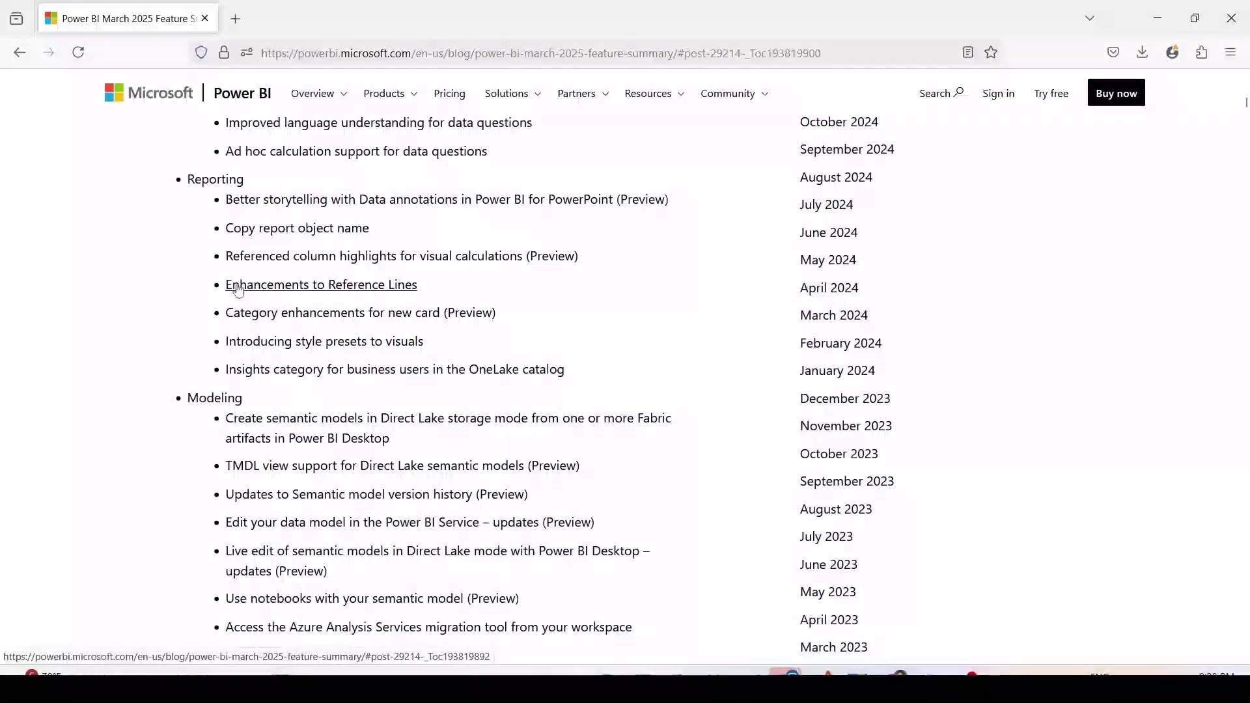
{"action": "mouse_move", "coordinate": [191, 269]}
{"action": "left_mouse_down"}
{"action": "mouse_move", "coordinate": [217, 290]}
{"action": "mouse_move", "coordinate": [480, 301]}
{"action": "left_mouse_up"}
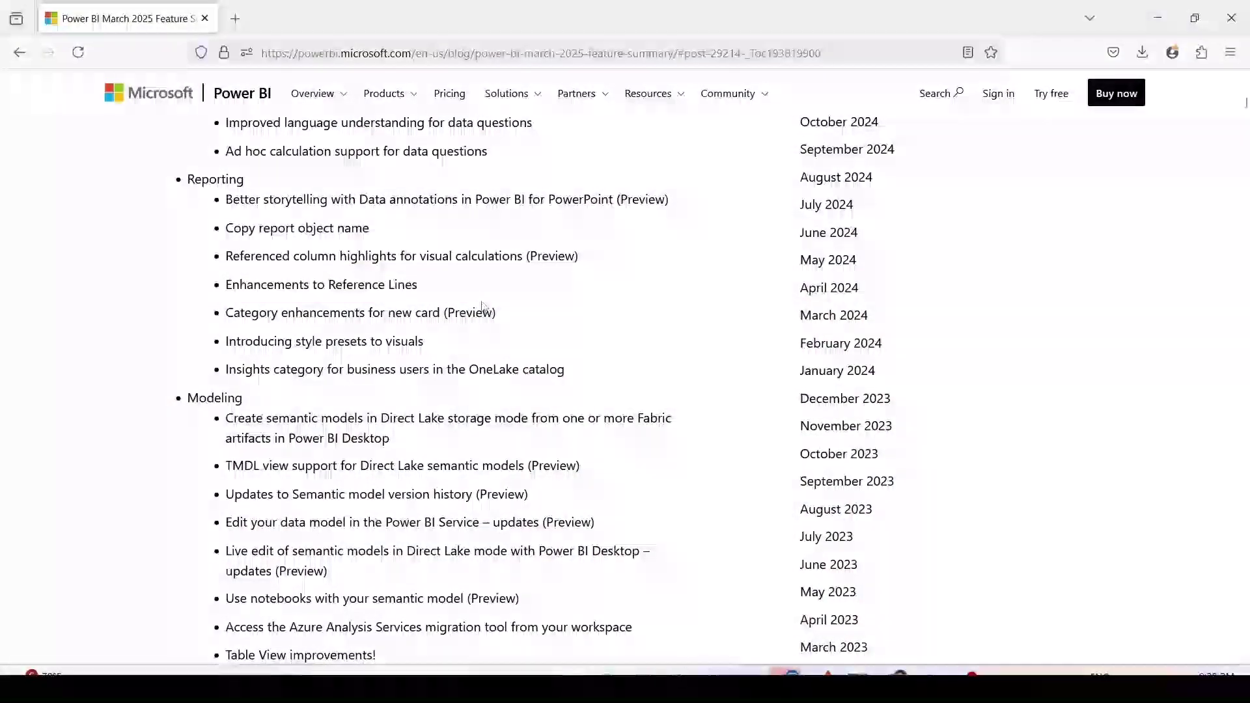
Resume the YouTube tutorial at the Color Scatter measure section, then return to the Firefox blog post.
{"action": "left_click", "coordinate": [853, 565]}
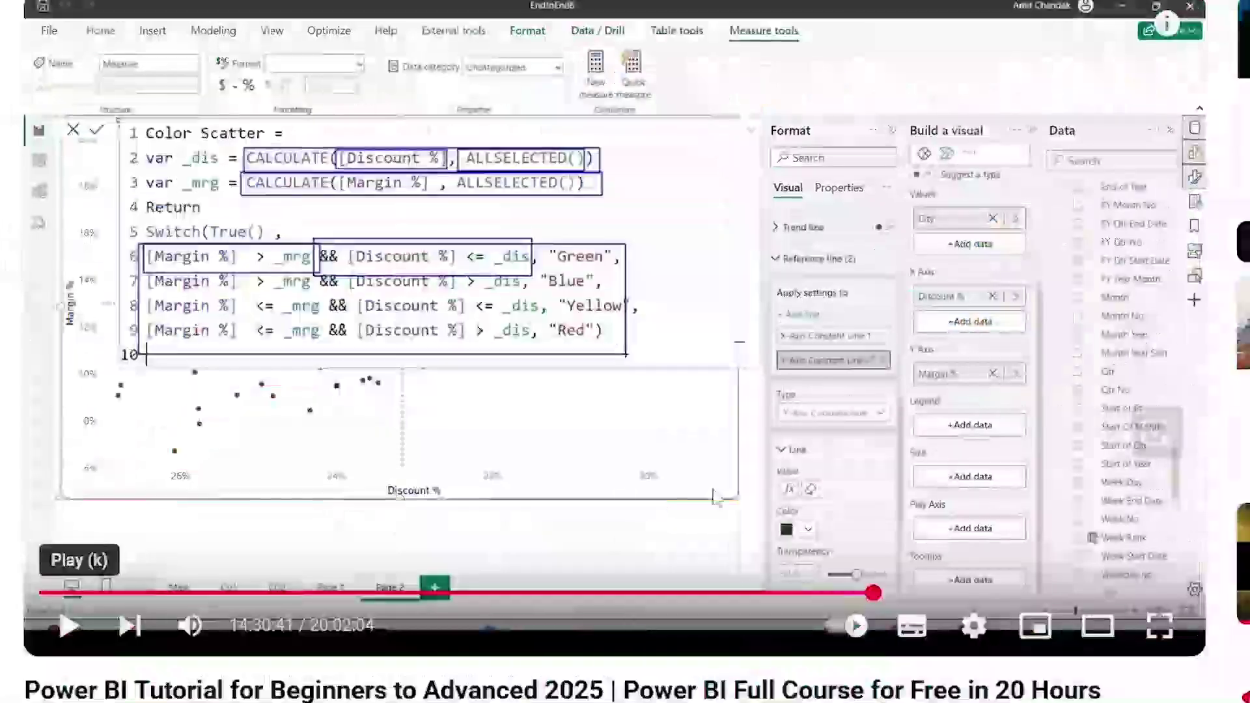
{"action": "left_click", "coordinate": [69, 626]}
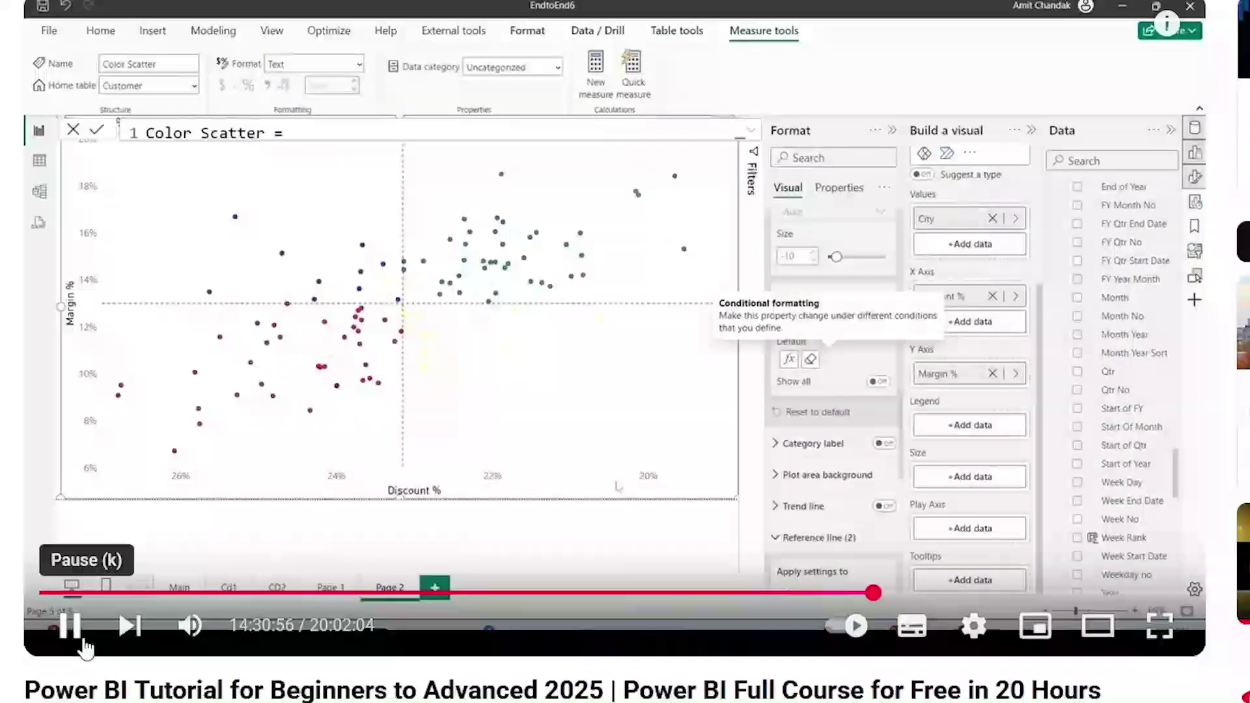
{"action": "key", "text": "alt+Tab"}
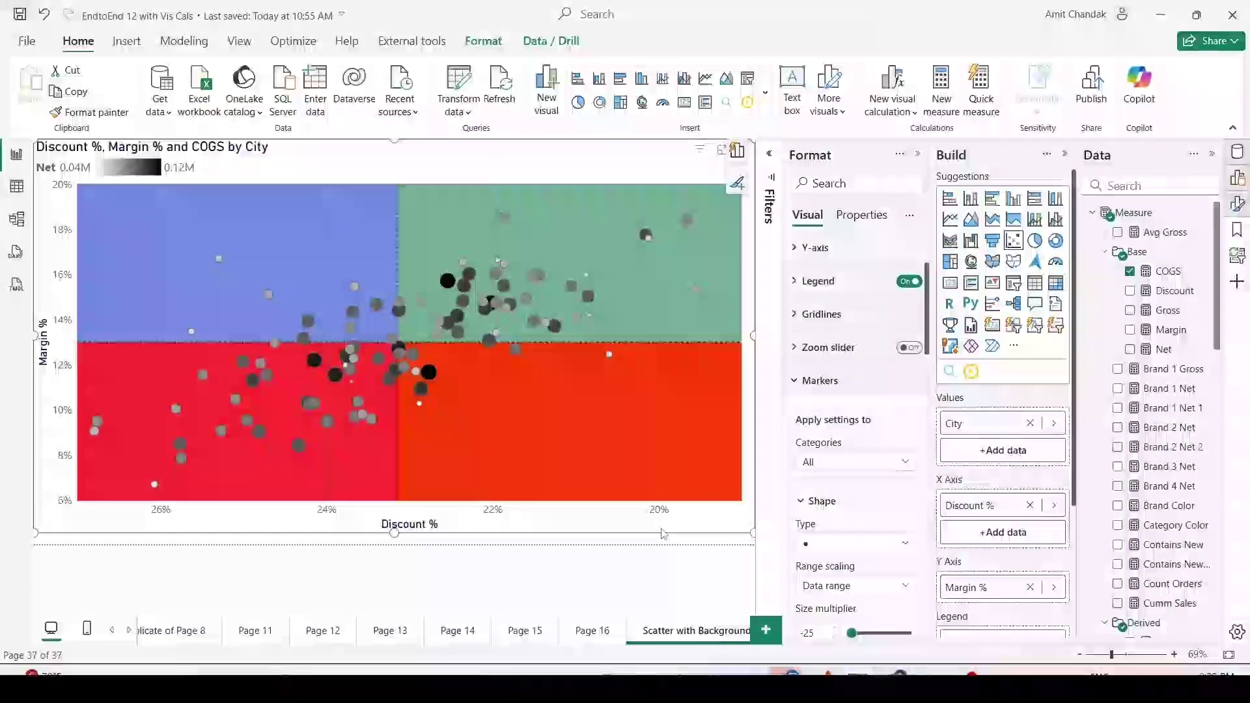
{"action": "key", "text": "alt+Tab"}
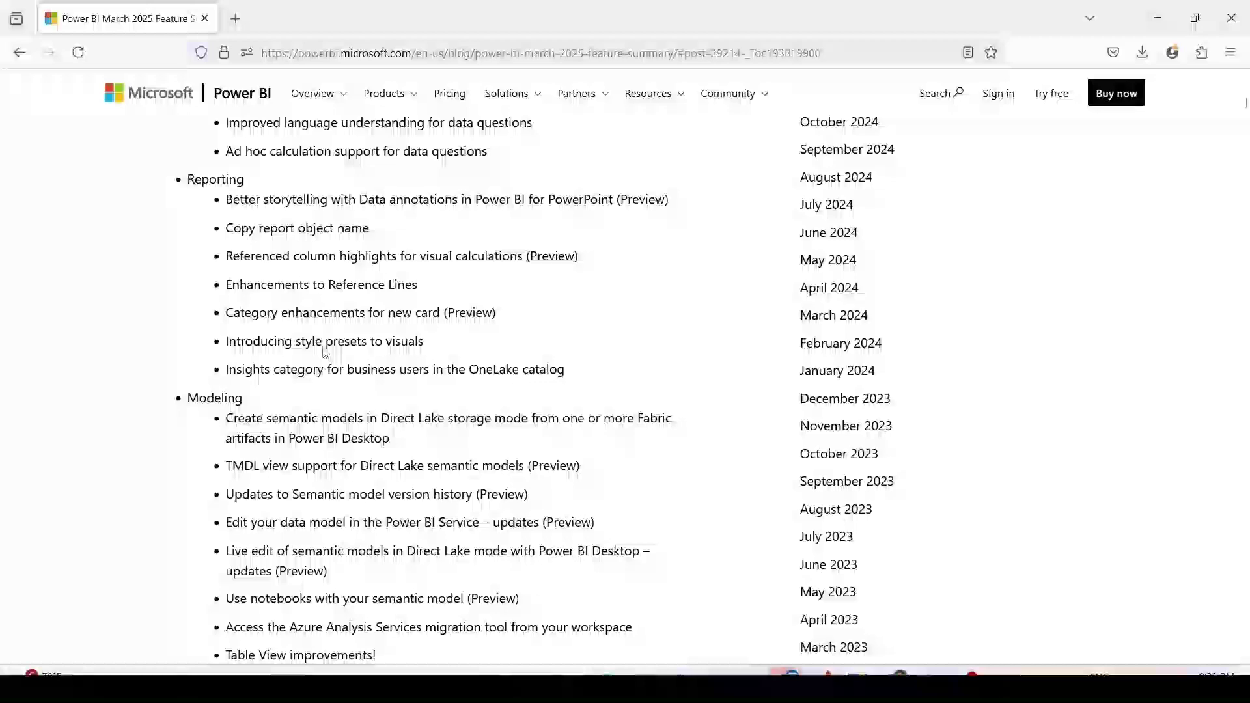
Read the blog's Enhancements to Reference Lines section on shaded areas, then return to Power BI Desktop.
{"action": "left_click", "coordinate": [281, 286]}
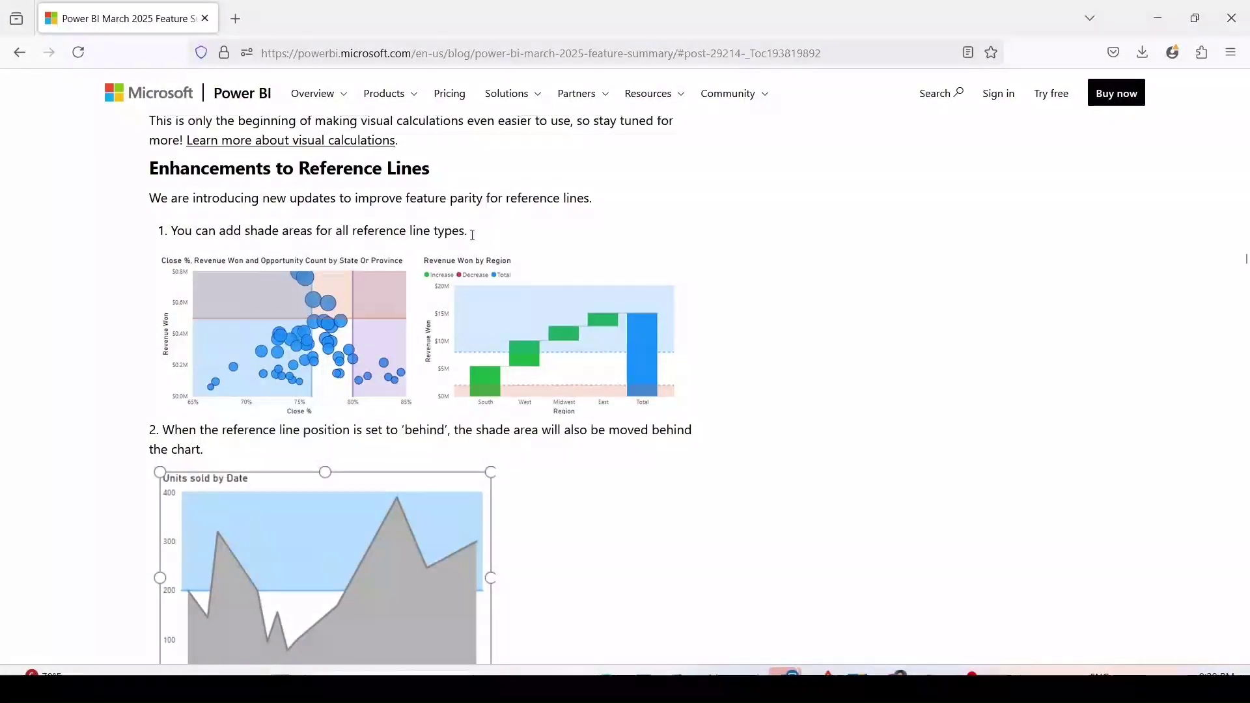
{"action": "scroll", "coordinate": [274, 350], "scroll_direction": "down", "scroll_amount": 2}
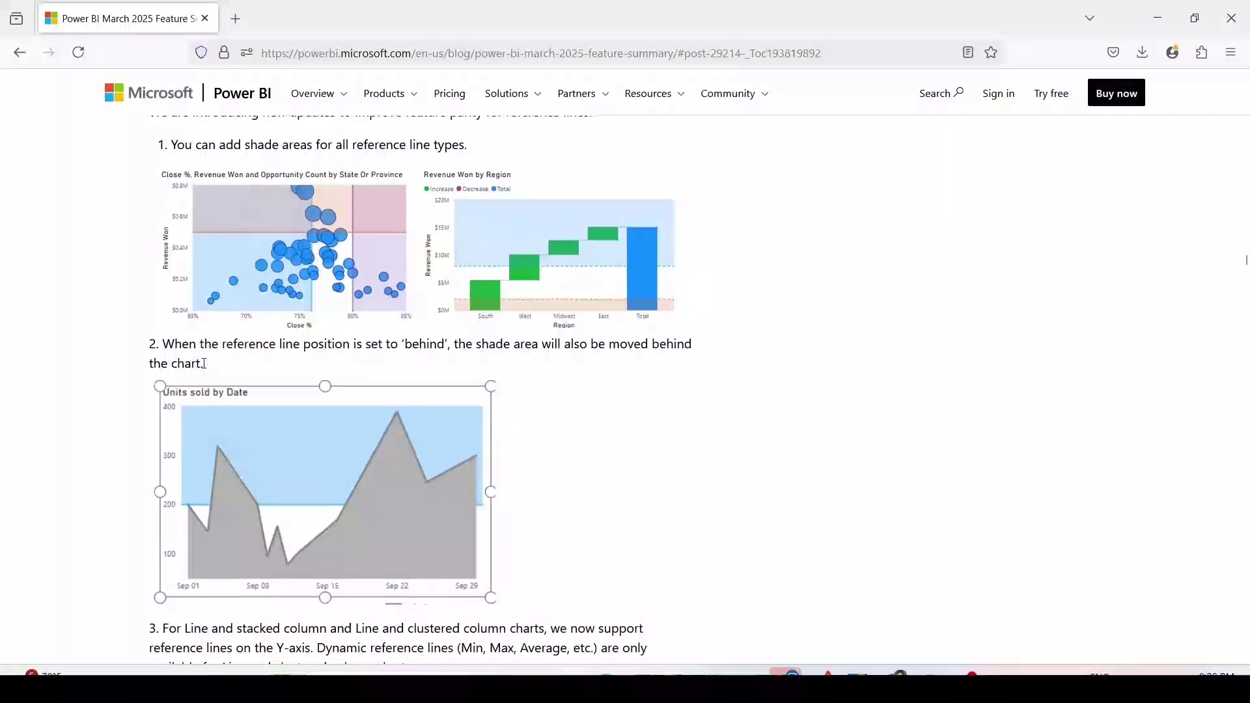
{"action": "scroll", "coordinate": [200, 372], "scroll_direction": "down", "scroll_amount": 5}
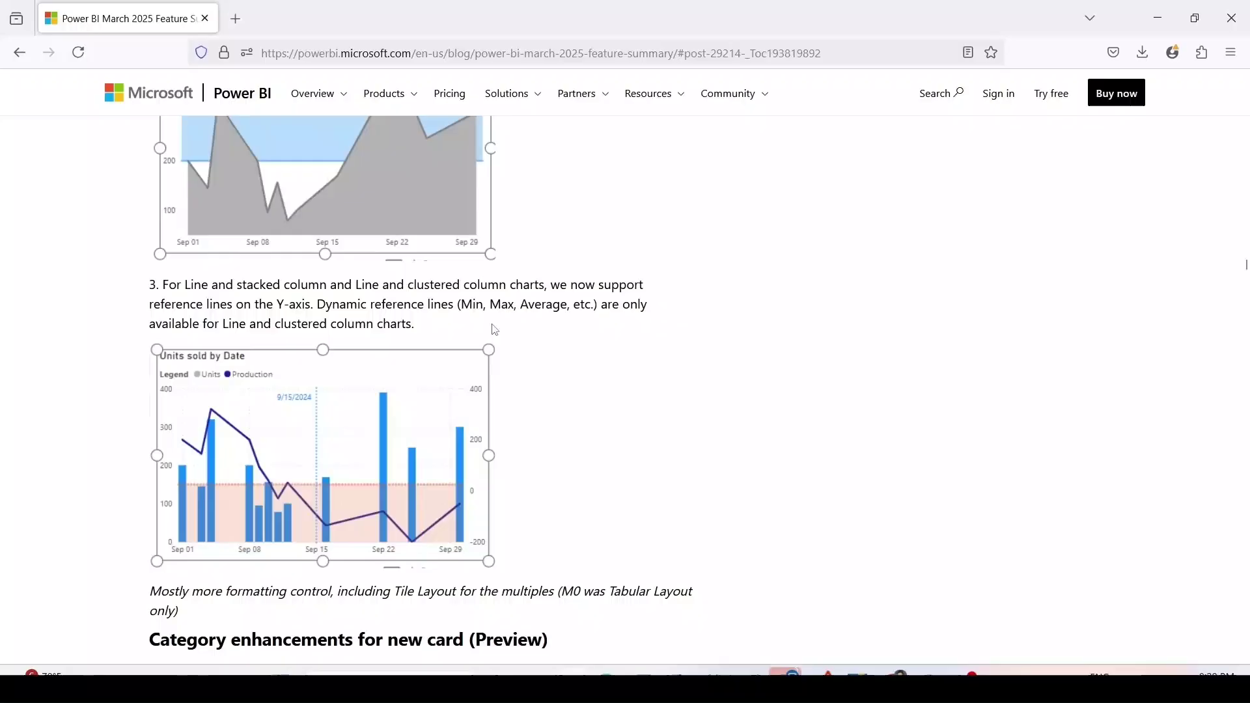
{"action": "scroll", "coordinate": [603, 413], "scroll_direction": "up", "scroll_amount": 5}
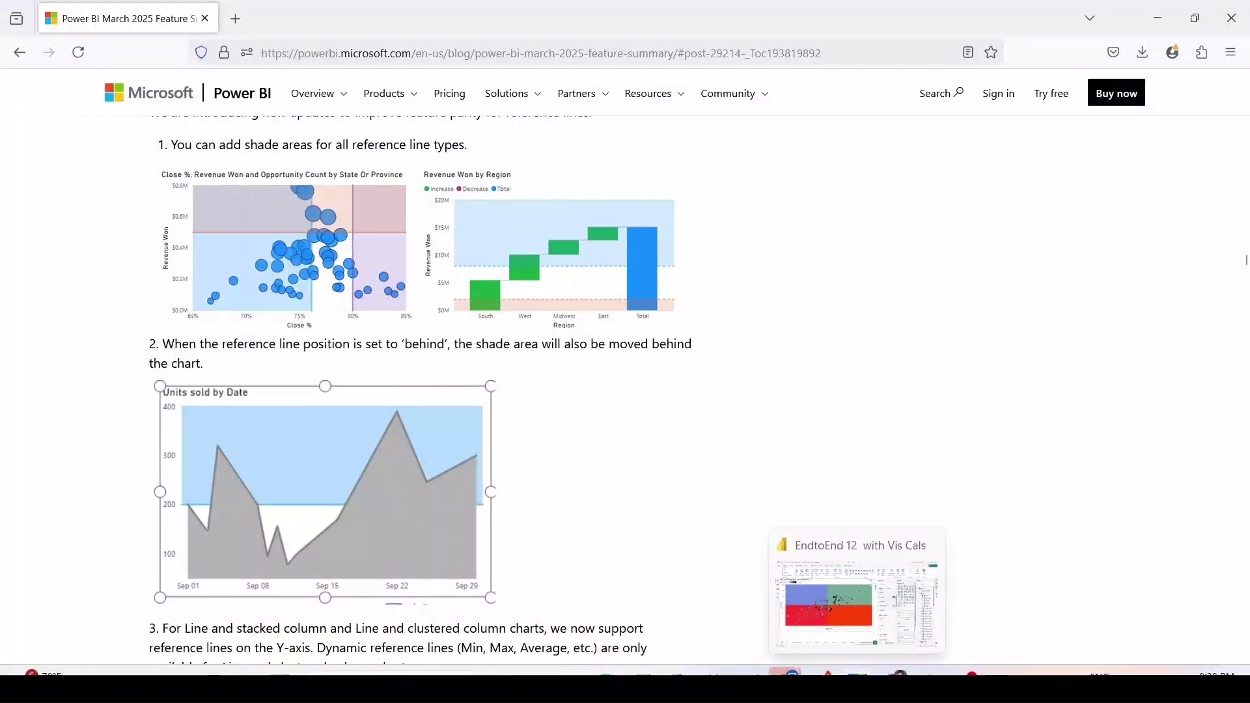
{"action": "left_click", "coordinate": [786, 657]}
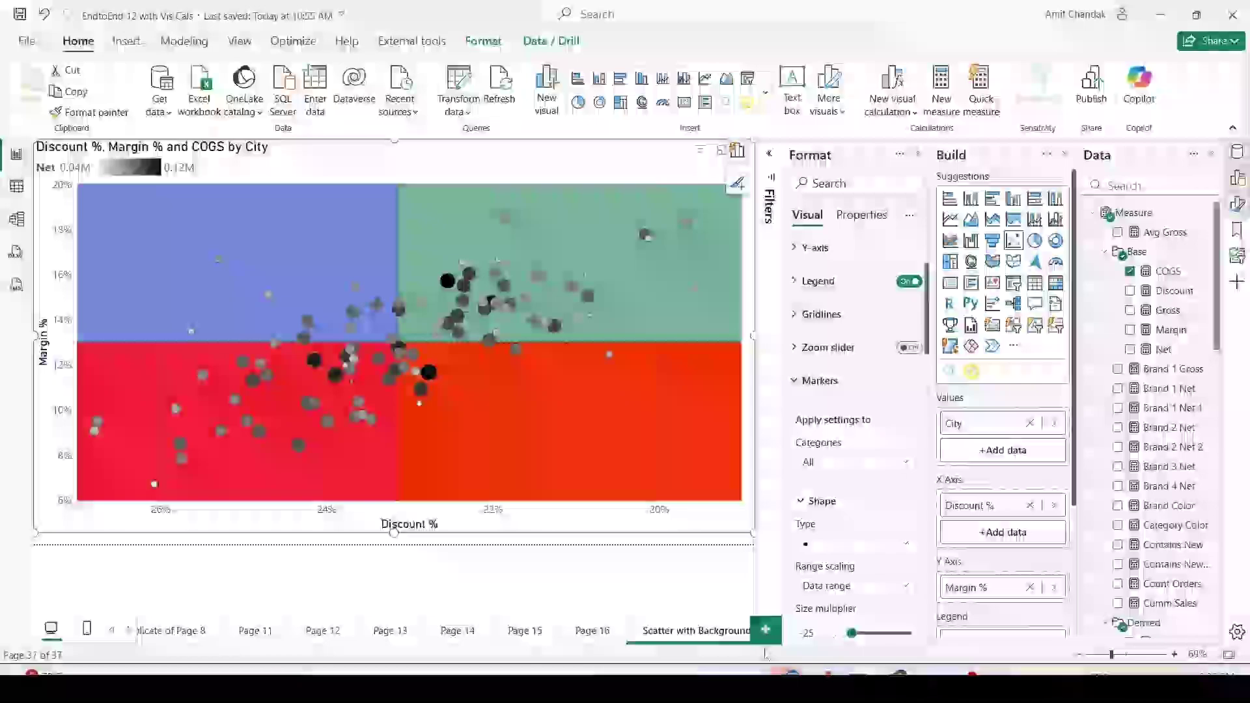
Switch to Model view and expand the Measure table's Base and Derived folders to find Discount % and Margin %.
{"action": "left_click", "coordinate": [21, 224]}
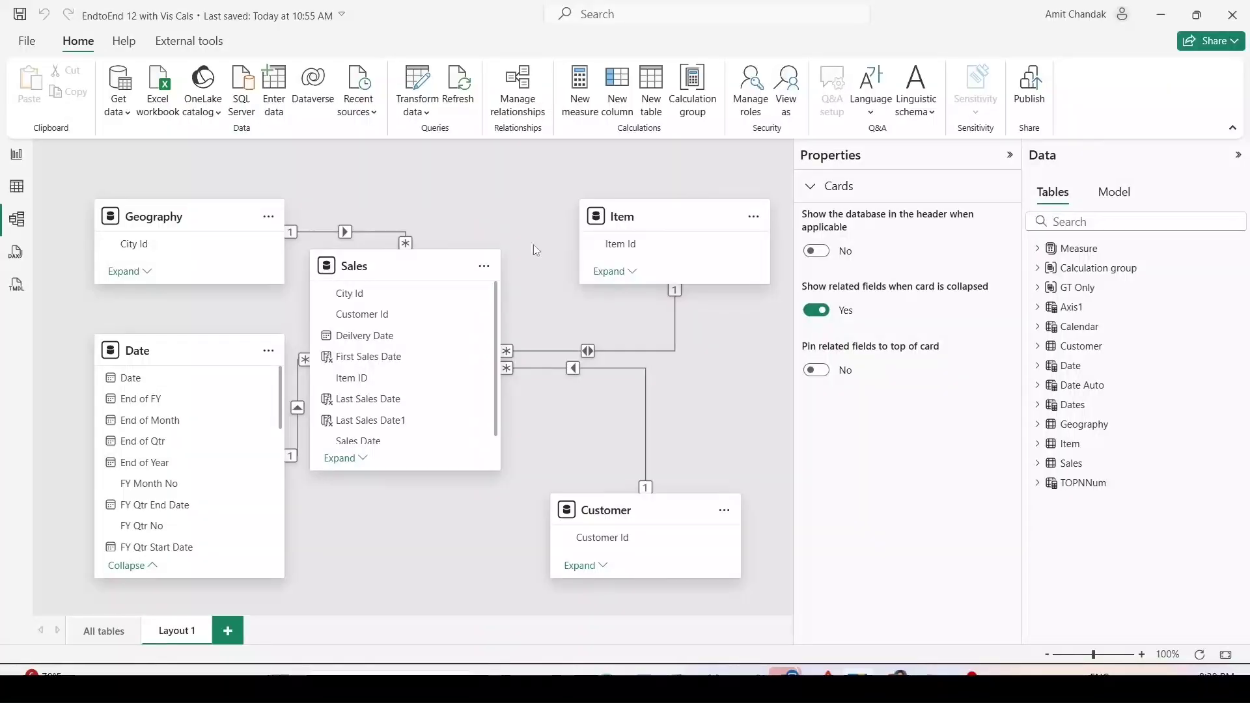
{"action": "left_click", "coordinate": [1038, 249]}
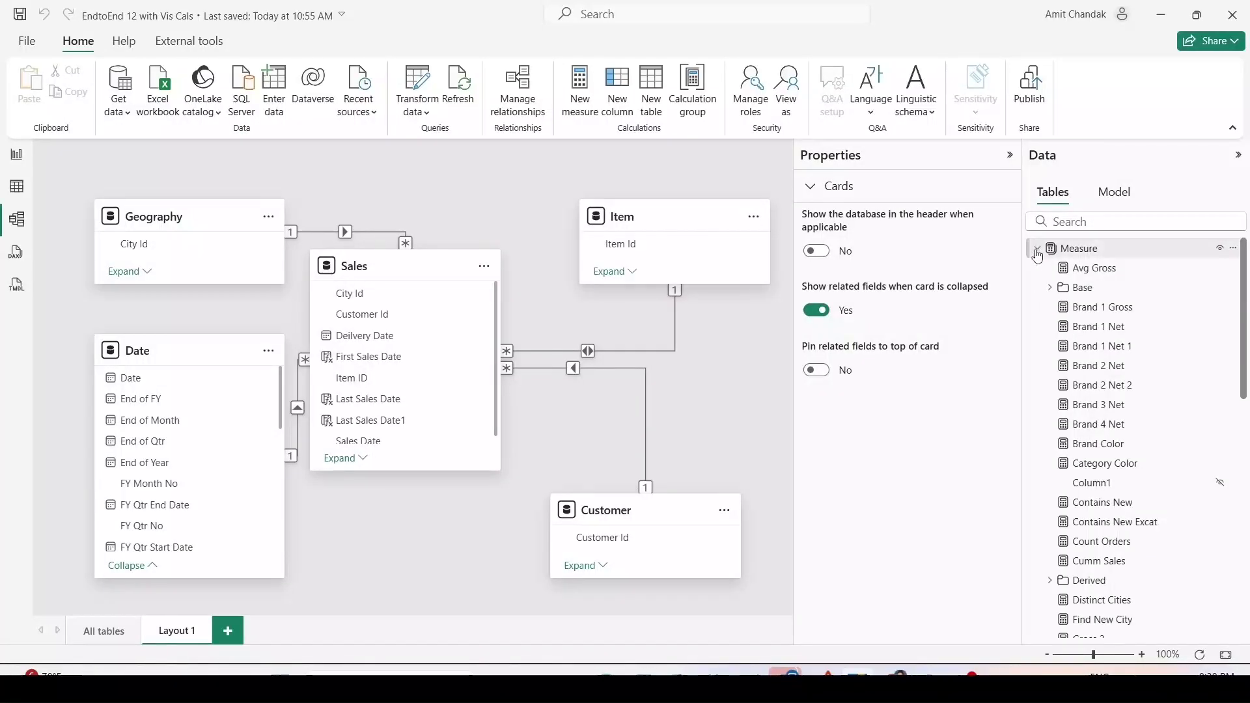
{"action": "left_click", "coordinate": [1050, 288]}
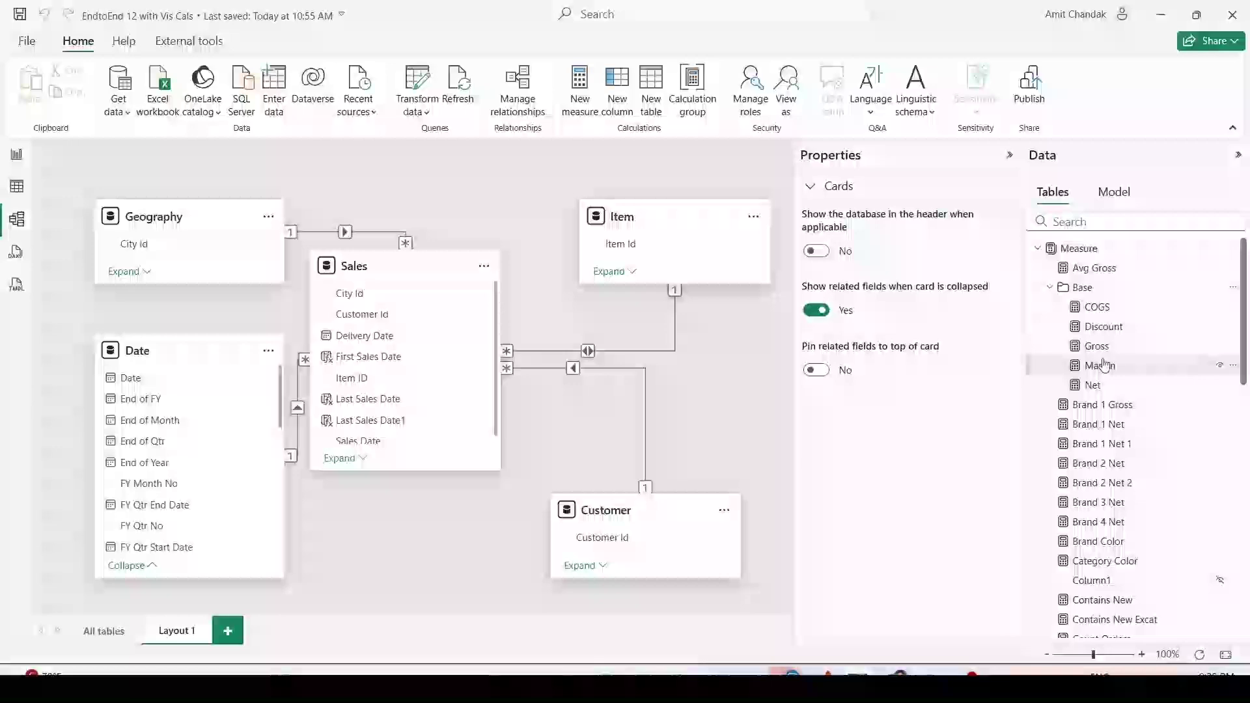
{"action": "scroll", "coordinate": [1151, 411], "scroll_direction": "down", "scroll_amount": 10}
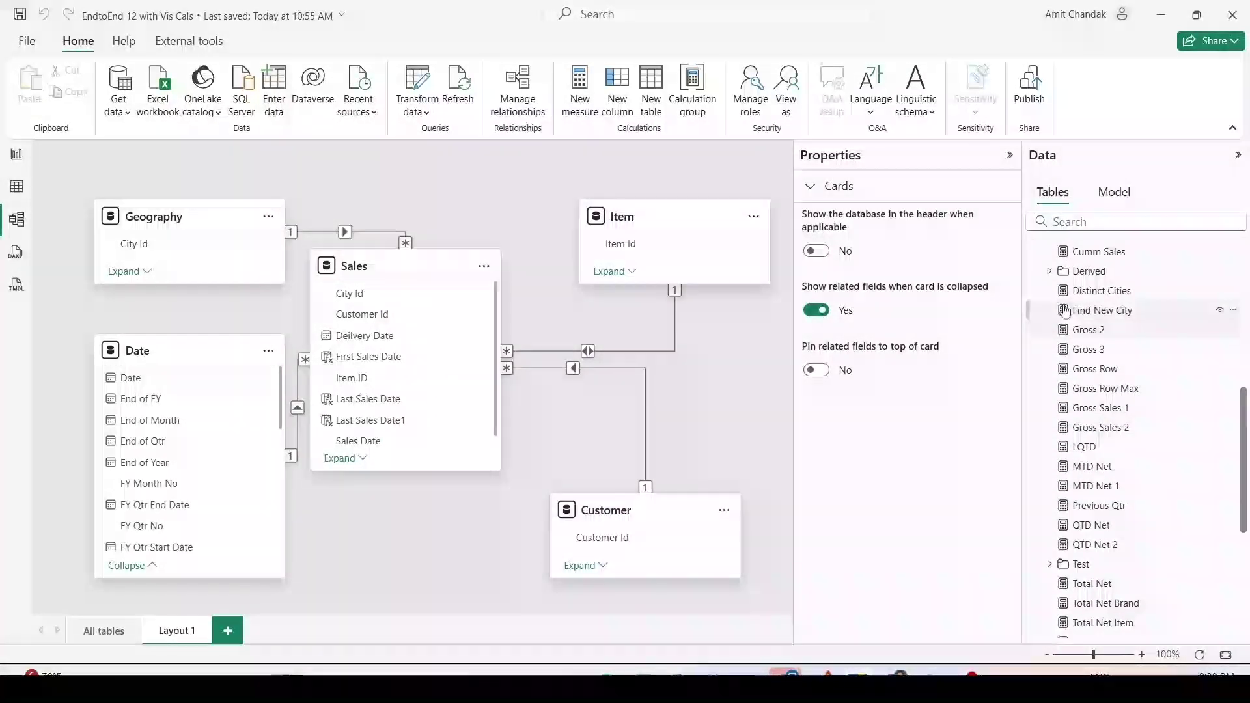
{"action": "left_click", "coordinate": [1079, 268]}
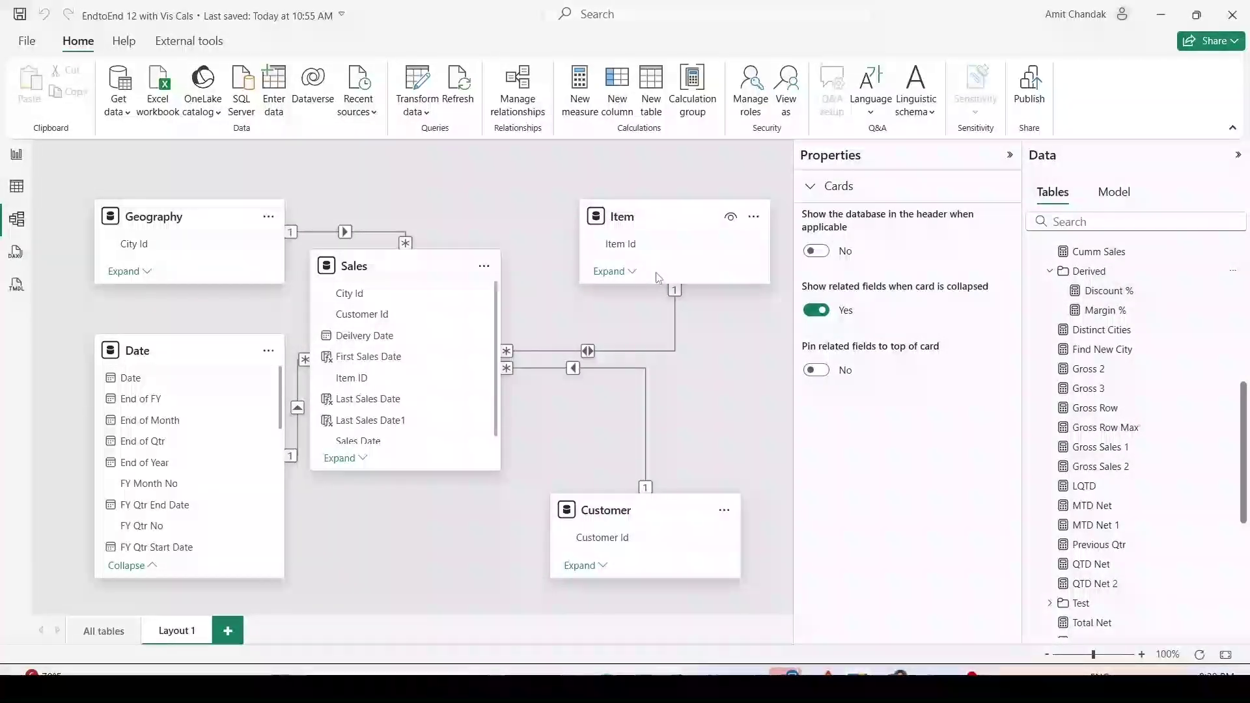
Add a new report page with an empty scatter chart enlarged to fill the canvas.
{"action": "left_click", "coordinate": [14, 158]}
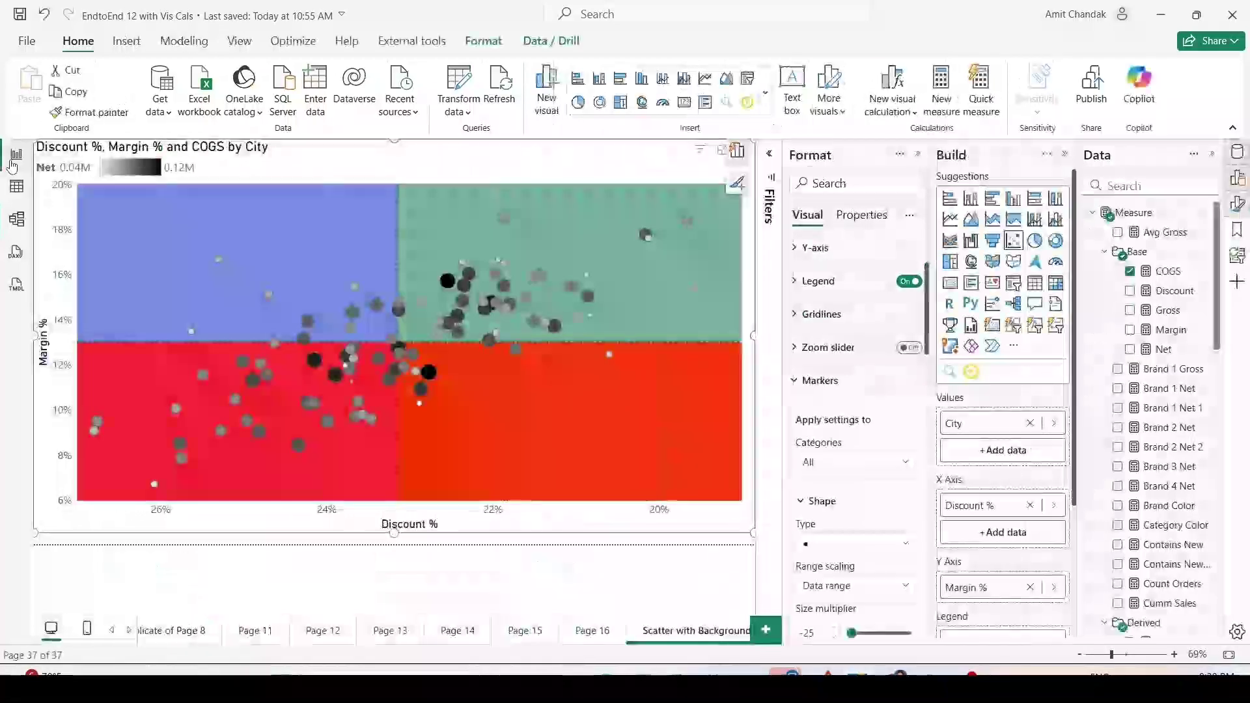
{"action": "left_click", "coordinate": [772, 632]}
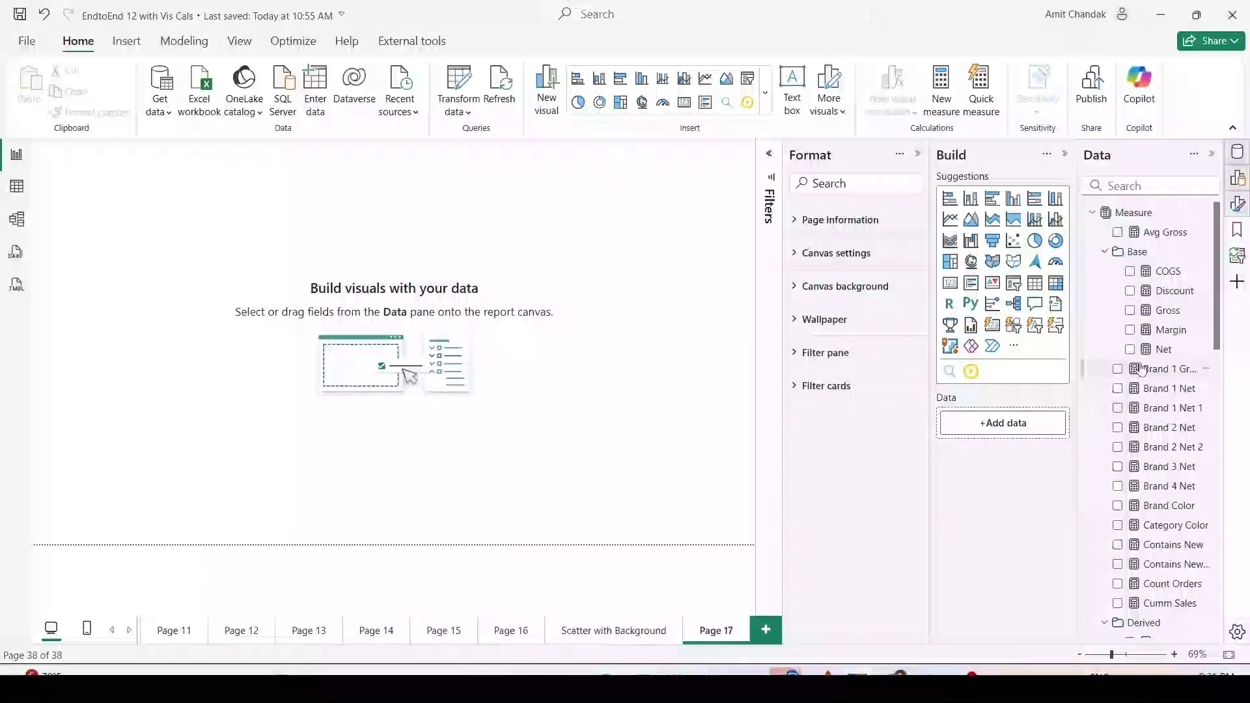
{"action": "left_click", "coordinate": [1013, 242]}
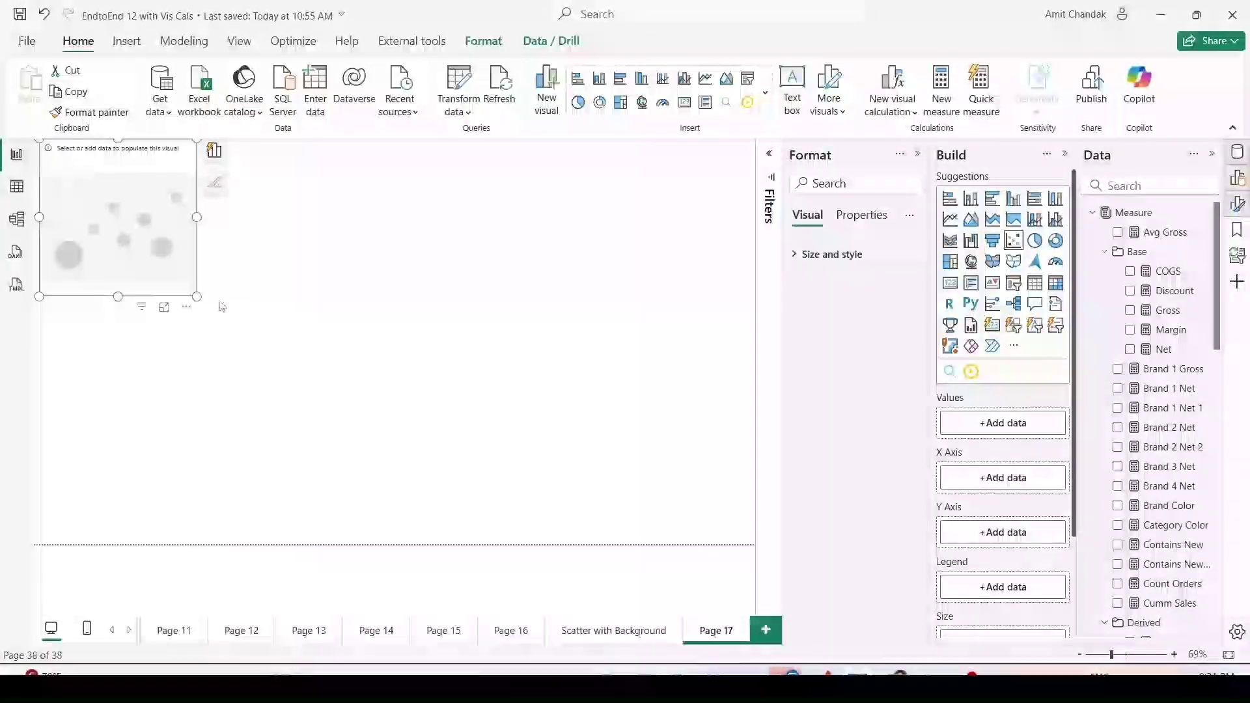
{"action": "left_click_drag", "start_coordinate": [195, 298], "coordinate": [753, 543]}
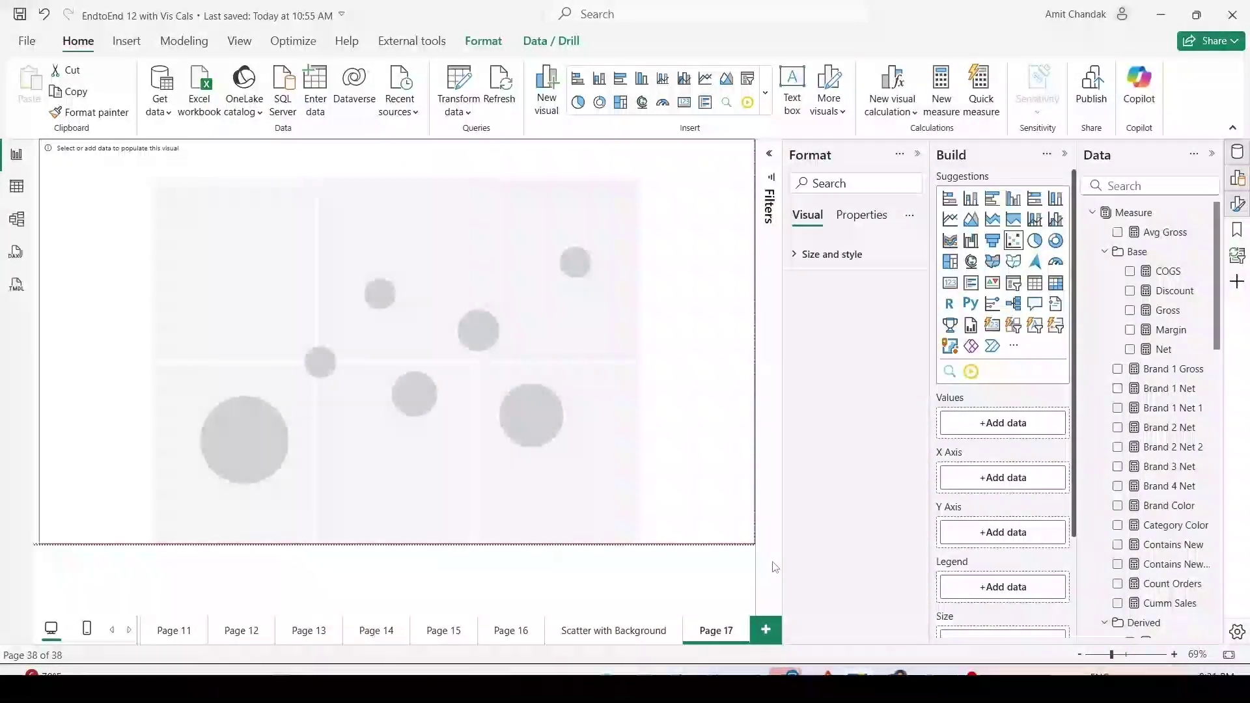
Plot Margin % on Y and Discount % on X by City, then view Scatter with Background.
{"action": "scroll", "coordinate": [1096, 524], "scroll_direction": "down", "scroll_amount": 5}
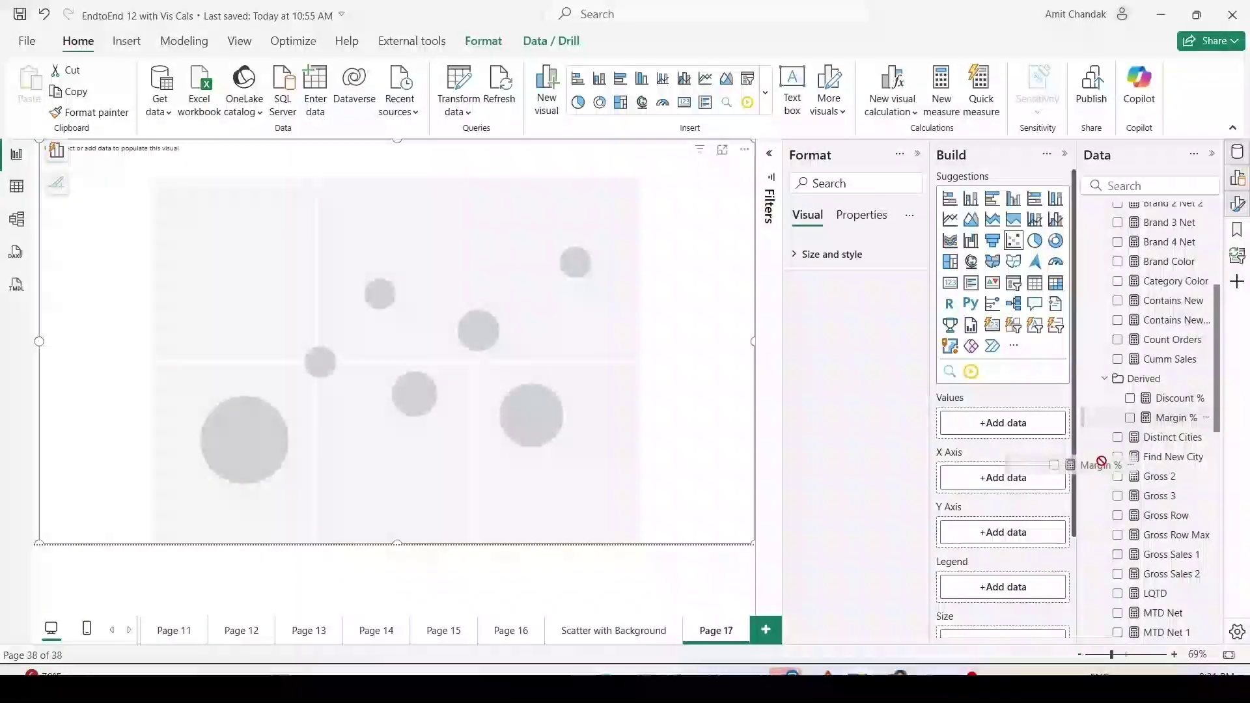
{"action": "left_click_drag", "start_coordinate": [1023, 559], "coordinate": [1016, 533]}
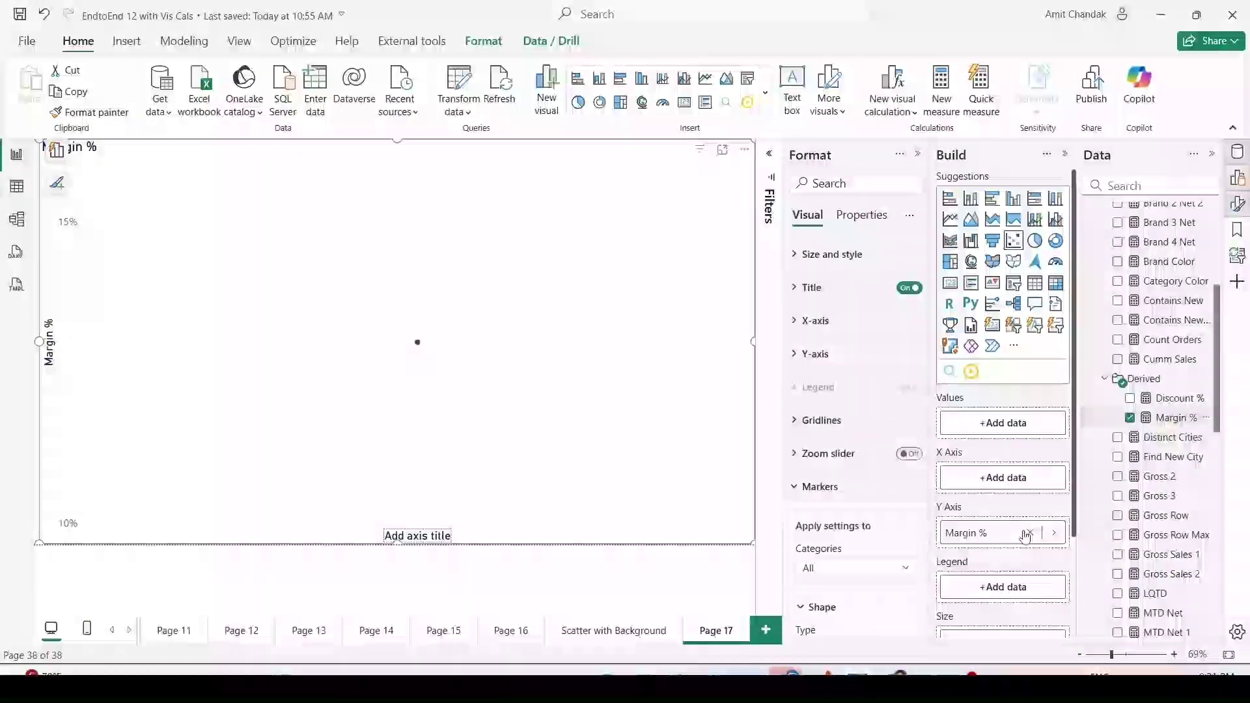
{"action": "left_click_drag", "start_coordinate": [1169, 403], "coordinate": [1017, 480]}
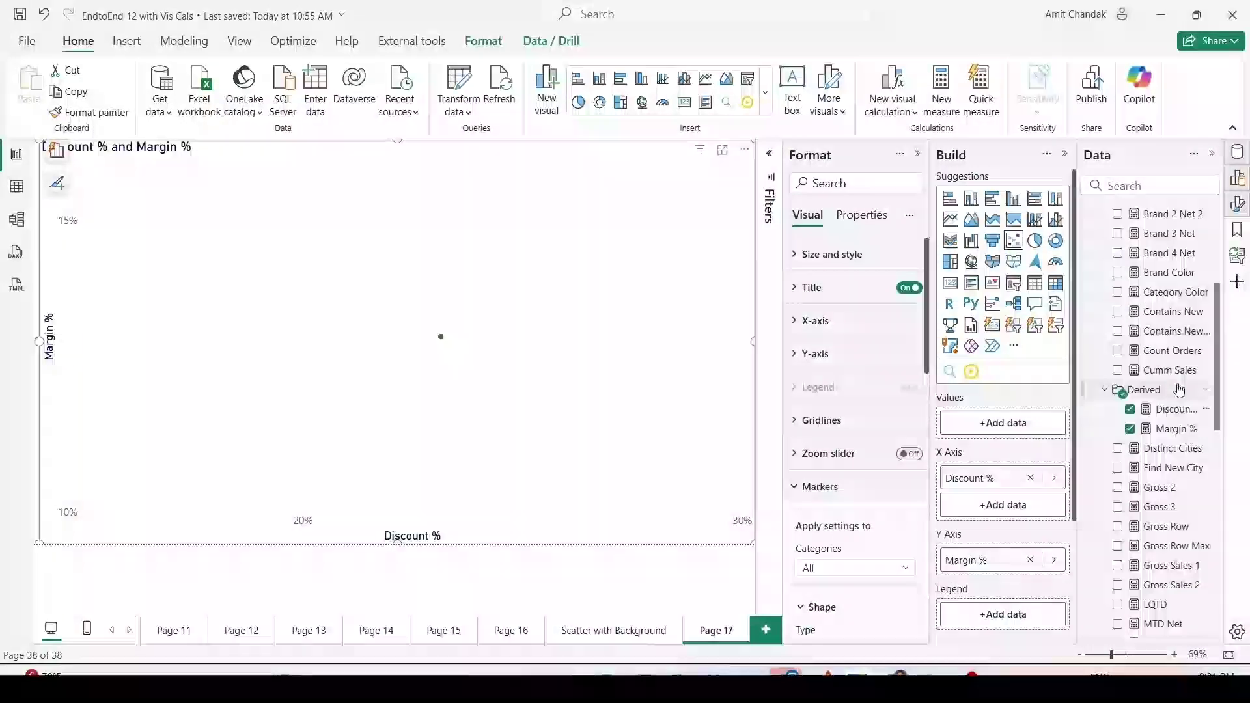
{"action": "scroll", "coordinate": [1179, 389], "scroll_direction": "down", "scroll_amount": 4}
{"action": "scroll", "coordinate": [1180, 390], "scroll_direction": "down", "scroll_amount": 5}
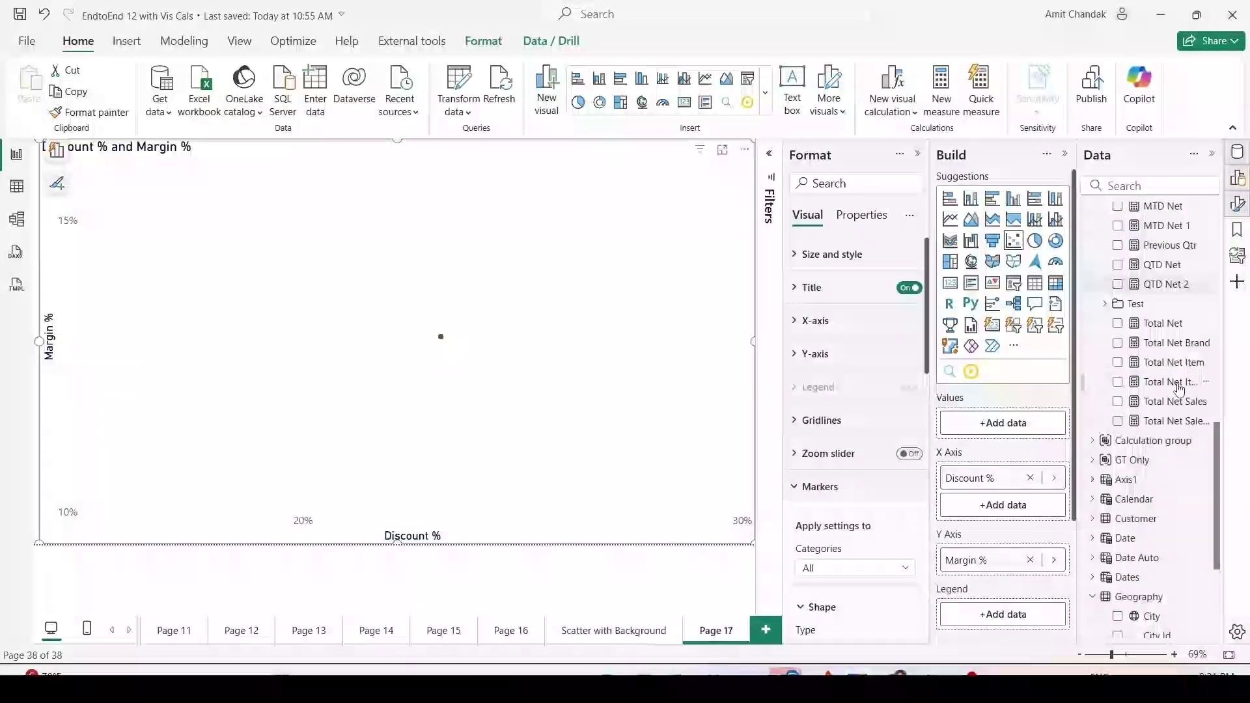
{"action": "left_click_drag", "start_coordinate": [1151, 616], "coordinate": [1010, 424]}
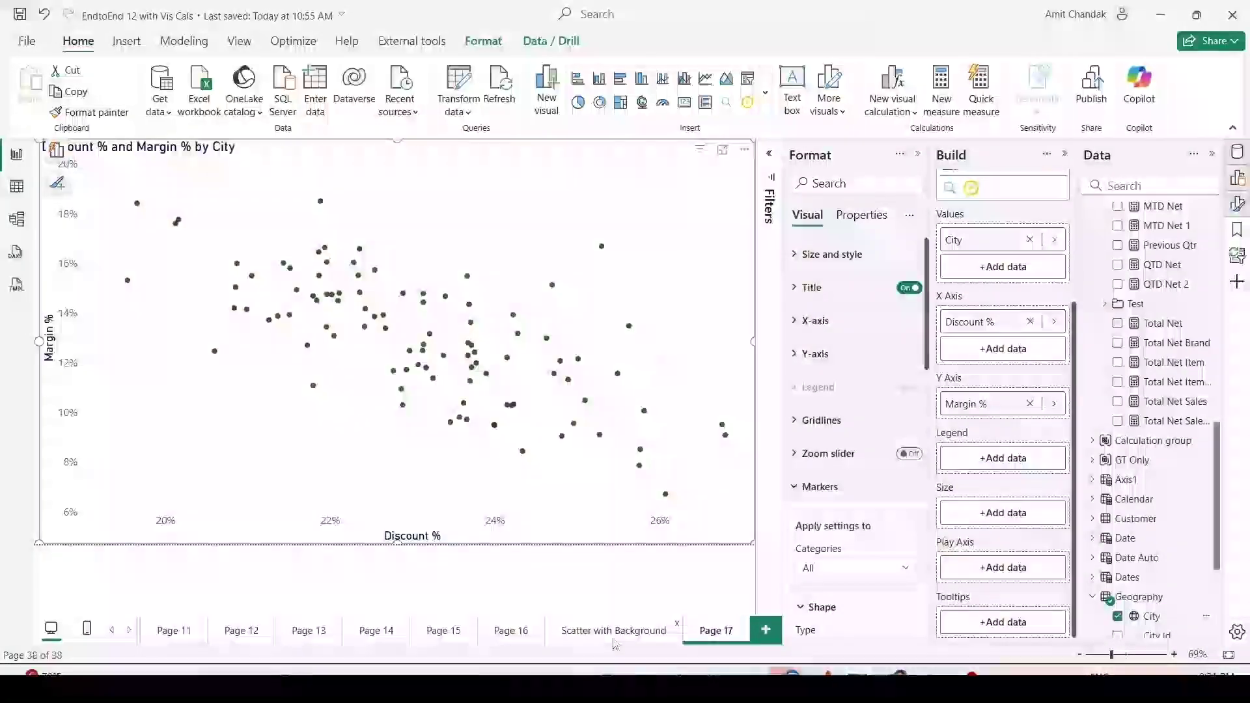
{"action": "left_click", "coordinate": [613, 631]}
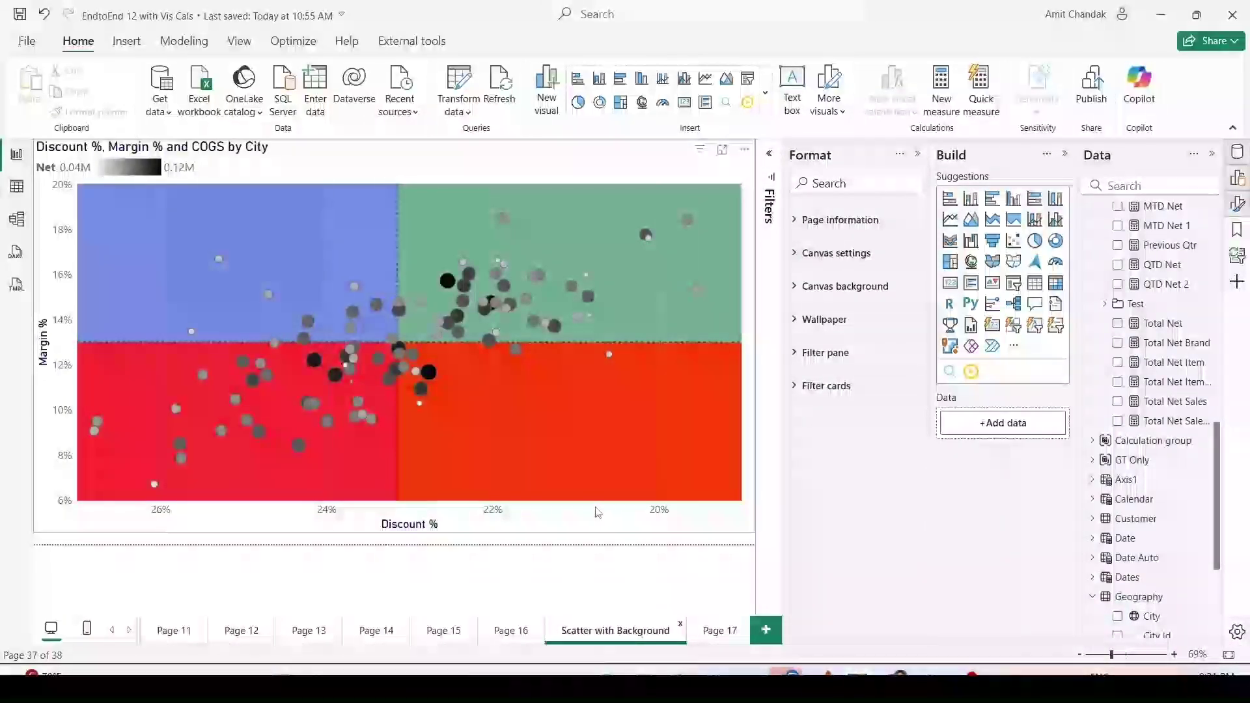
On Page 17, invert the scatter's Discount % X-axis range.
{"action": "left_click", "coordinate": [720, 638]}
{"action": "left_click", "coordinate": [686, 264]}
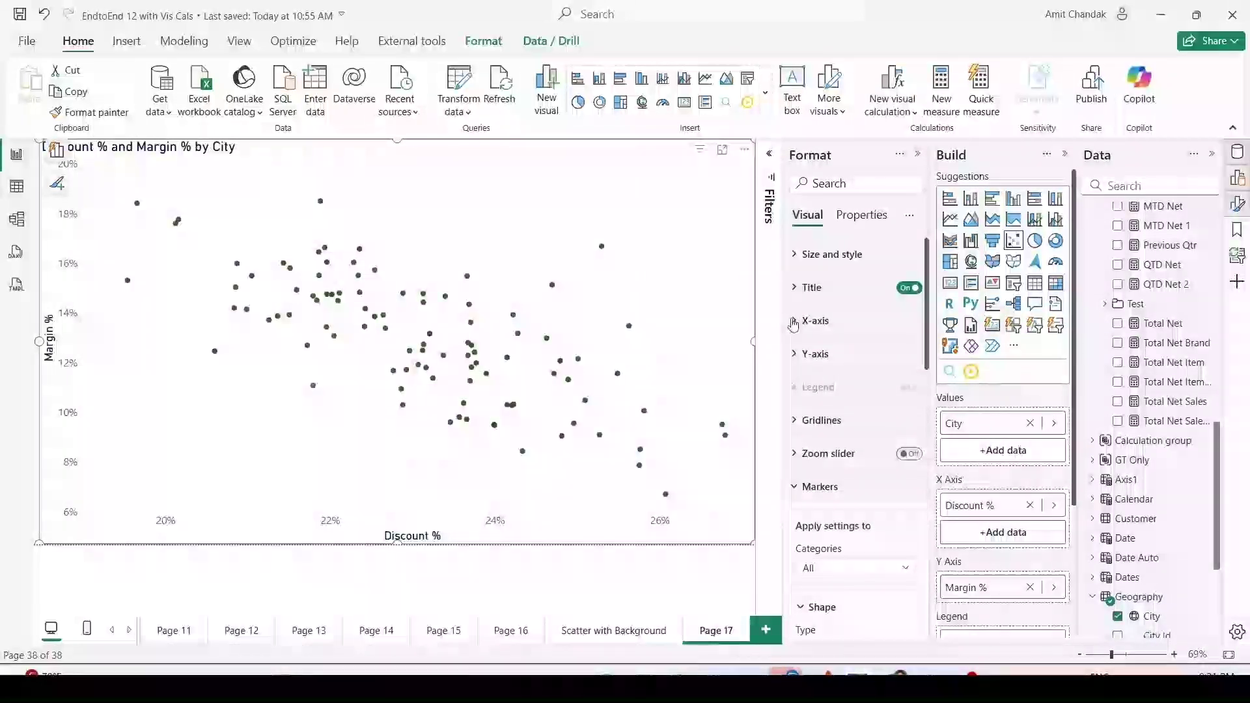
{"action": "left_click", "coordinate": [793, 324]}
{"action": "left_click", "coordinate": [903, 467]}
{"action": "left_click", "coordinate": [903, 468]}
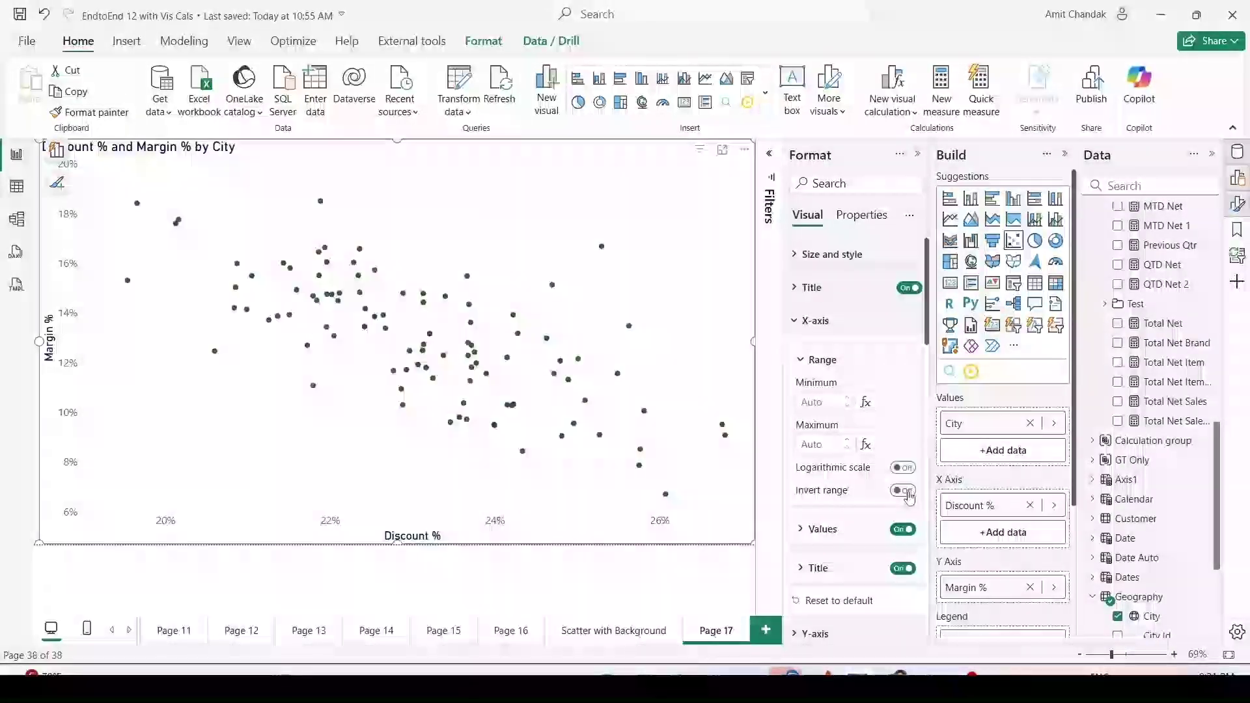
{"action": "left_click", "coordinate": [906, 492]}
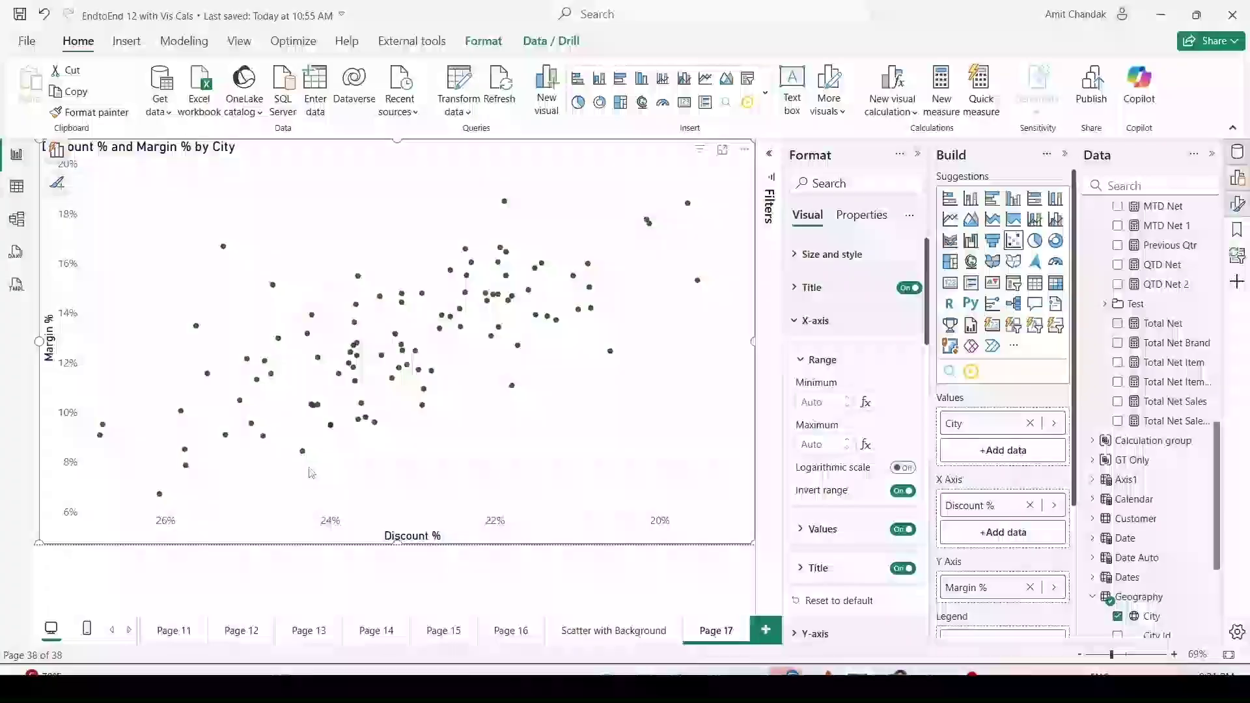
Inspect the red and blue quadrant shapes on Scatter with Background, then return to Page 17.
{"action": "left_click", "coordinate": [593, 631]}
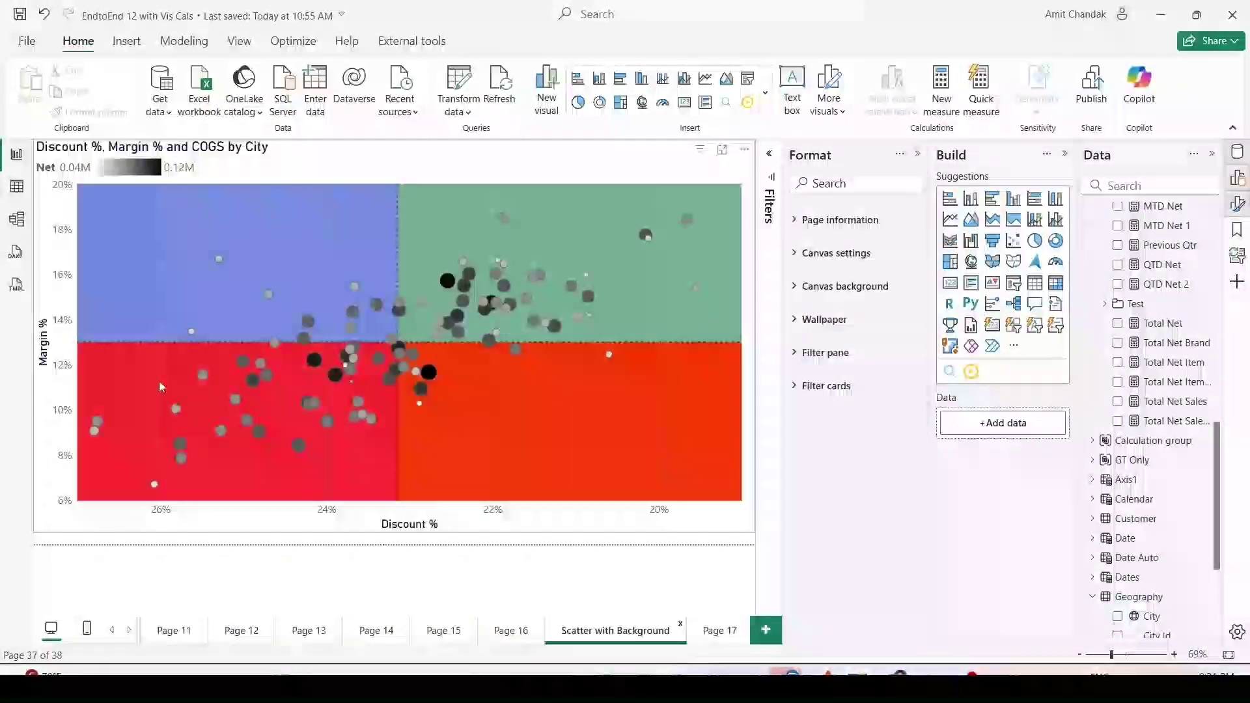
{"action": "left_click_drag", "start_coordinate": [76, 355], "coordinate": [413, 522]}
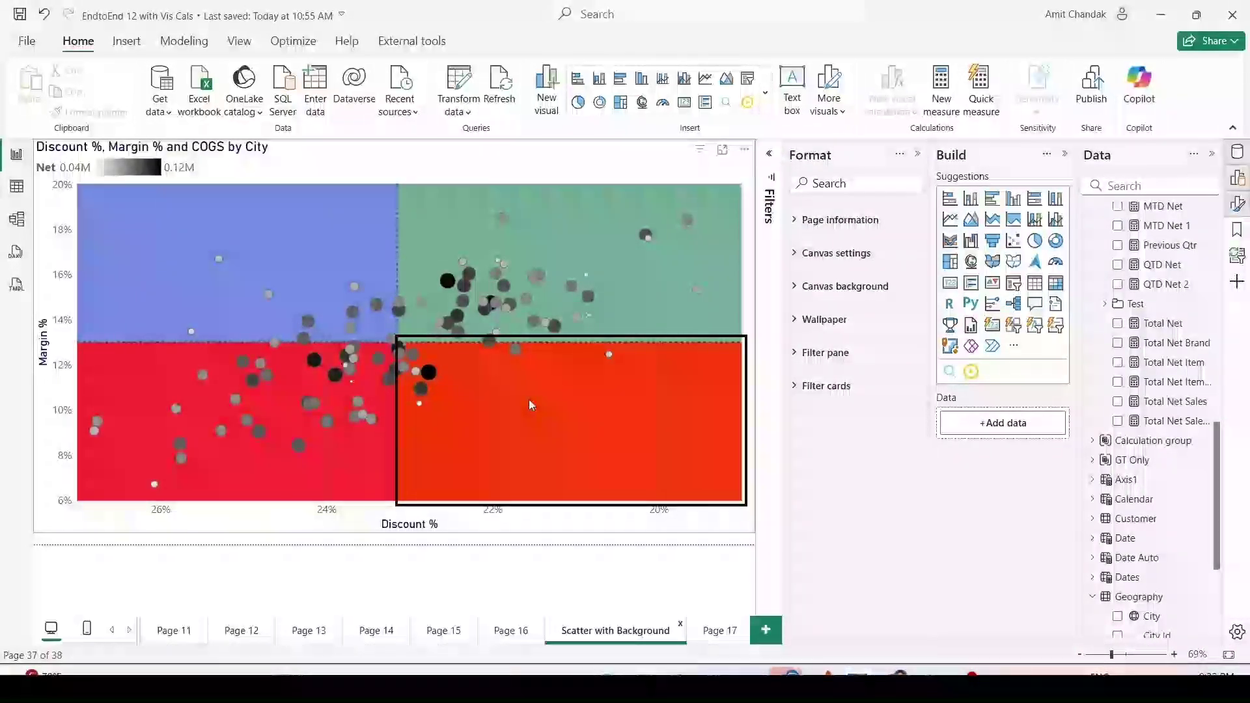
{"action": "left_click", "coordinate": [243, 292]}
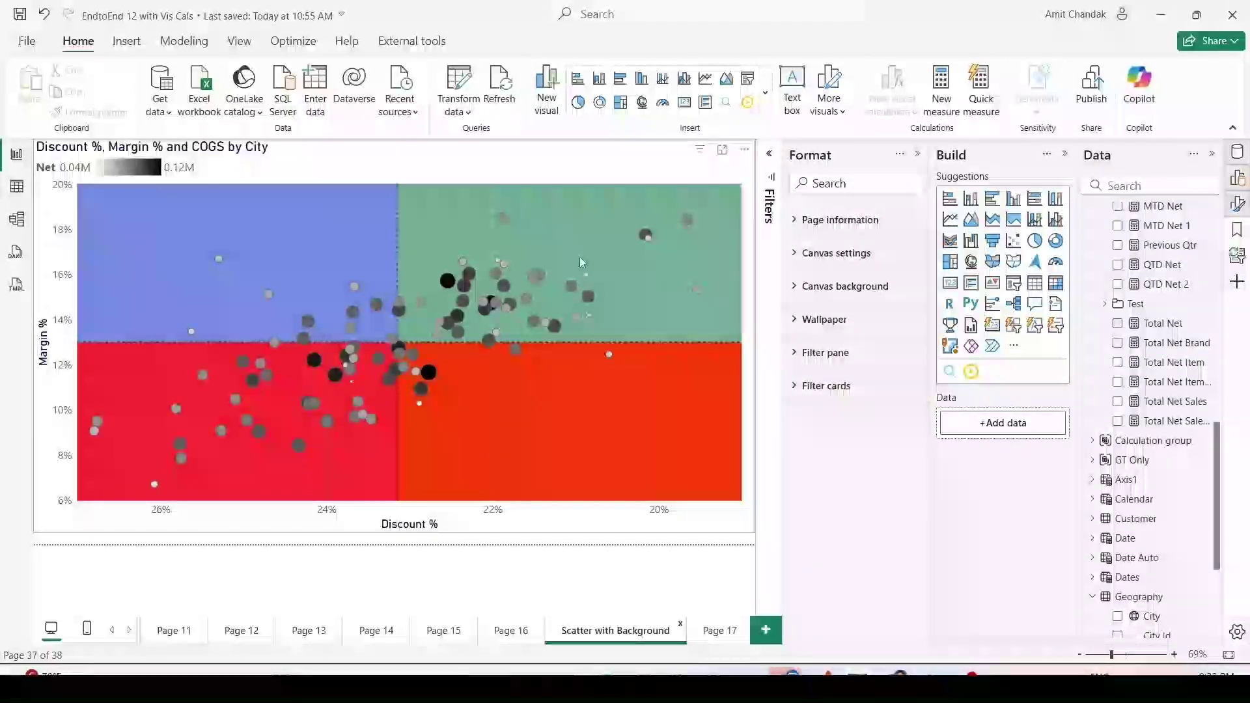
{"action": "left_click", "coordinate": [720, 641]}
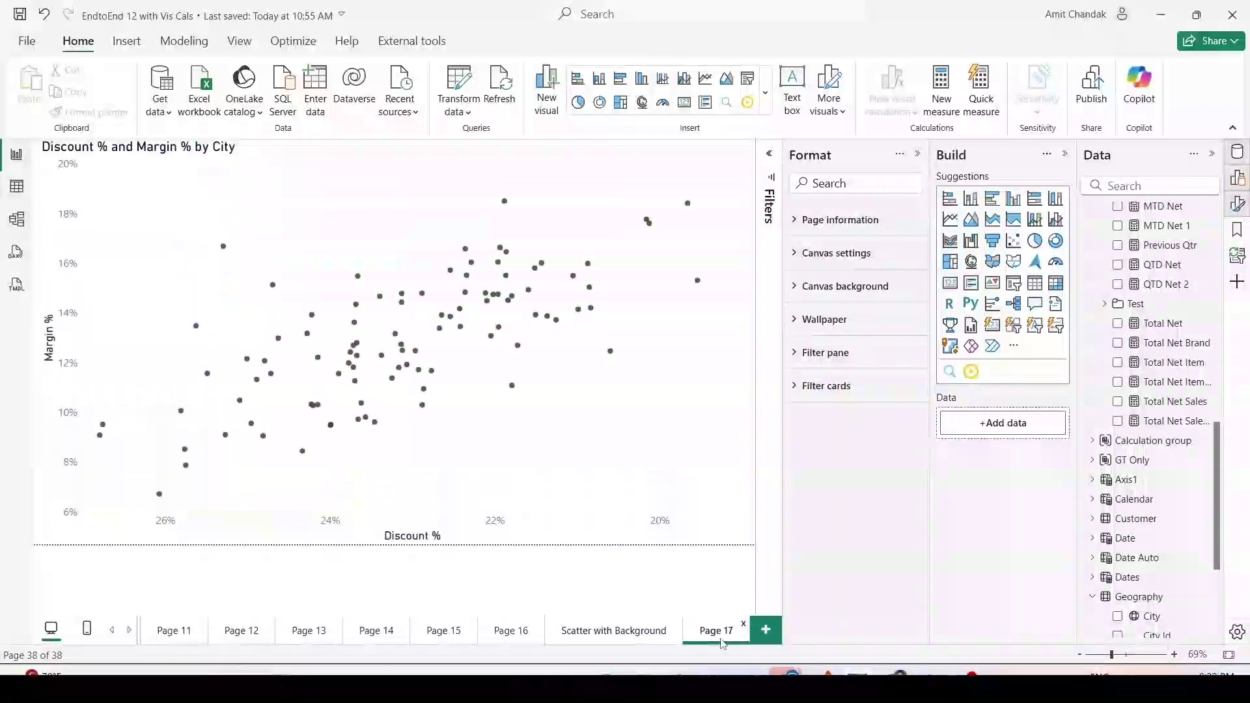
Select the scatter, collapse the X-axis settings and add a new reference line.
{"action": "left_click", "coordinate": [625, 451]}
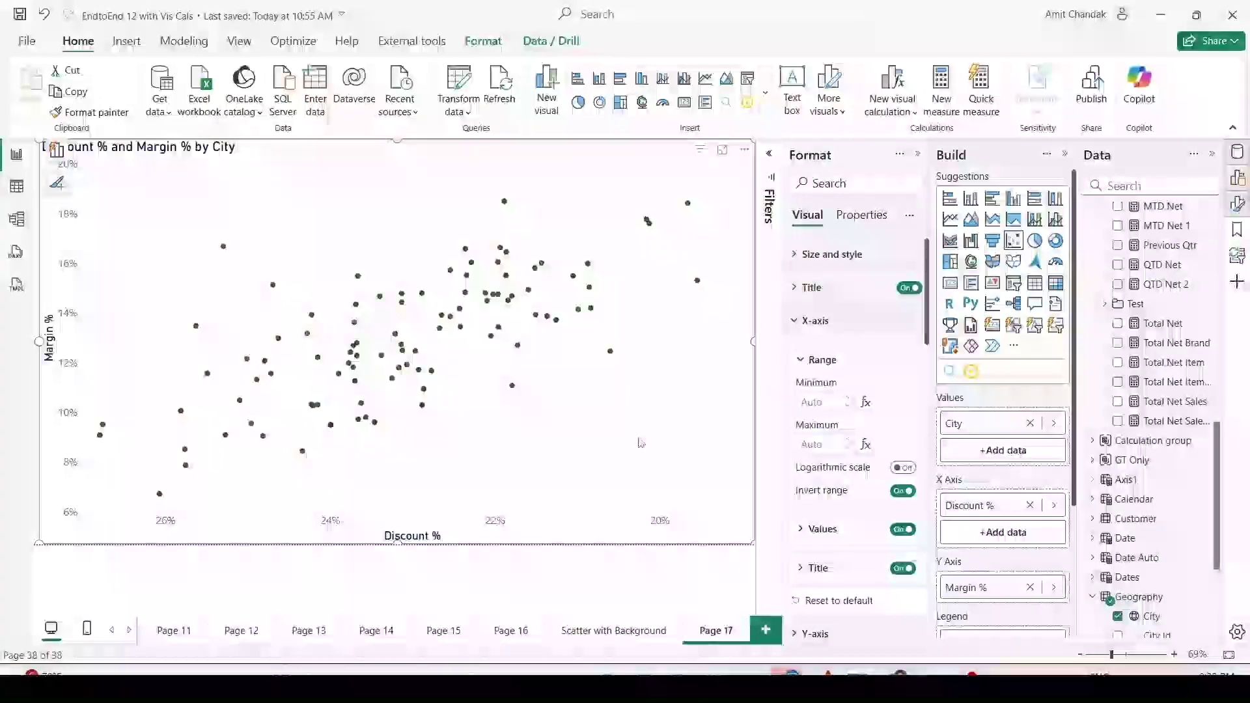
{"action": "left_click", "coordinate": [802, 320]}
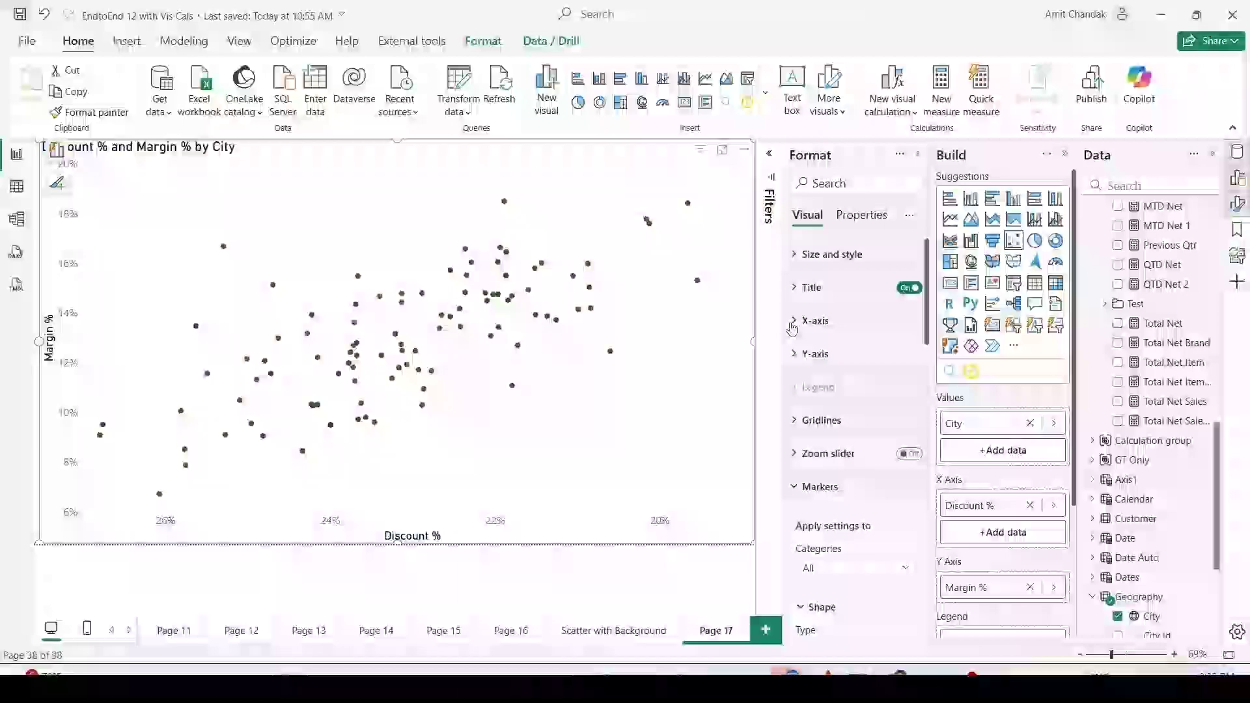
{"action": "scroll", "coordinate": [802, 341], "scroll_direction": "down", "scroll_amount": 5}
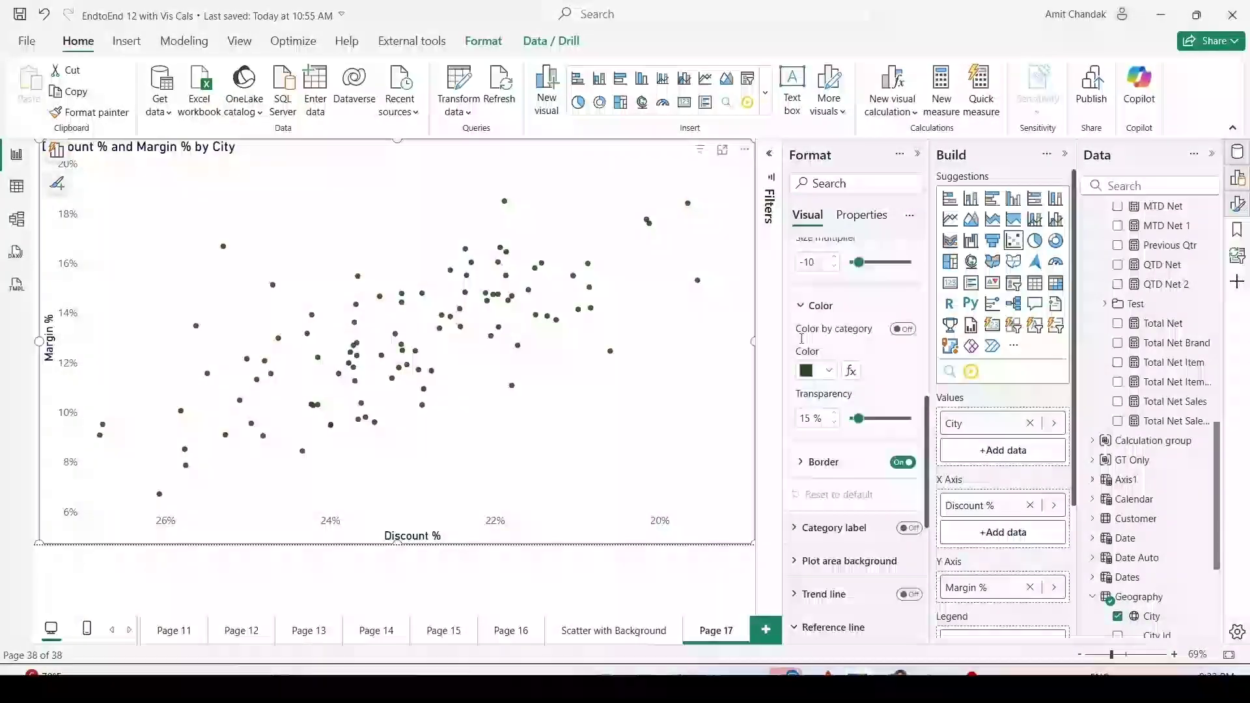
{"action": "scroll", "coordinate": [802, 343], "scroll_direction": "up", "scroll_amount": 8}
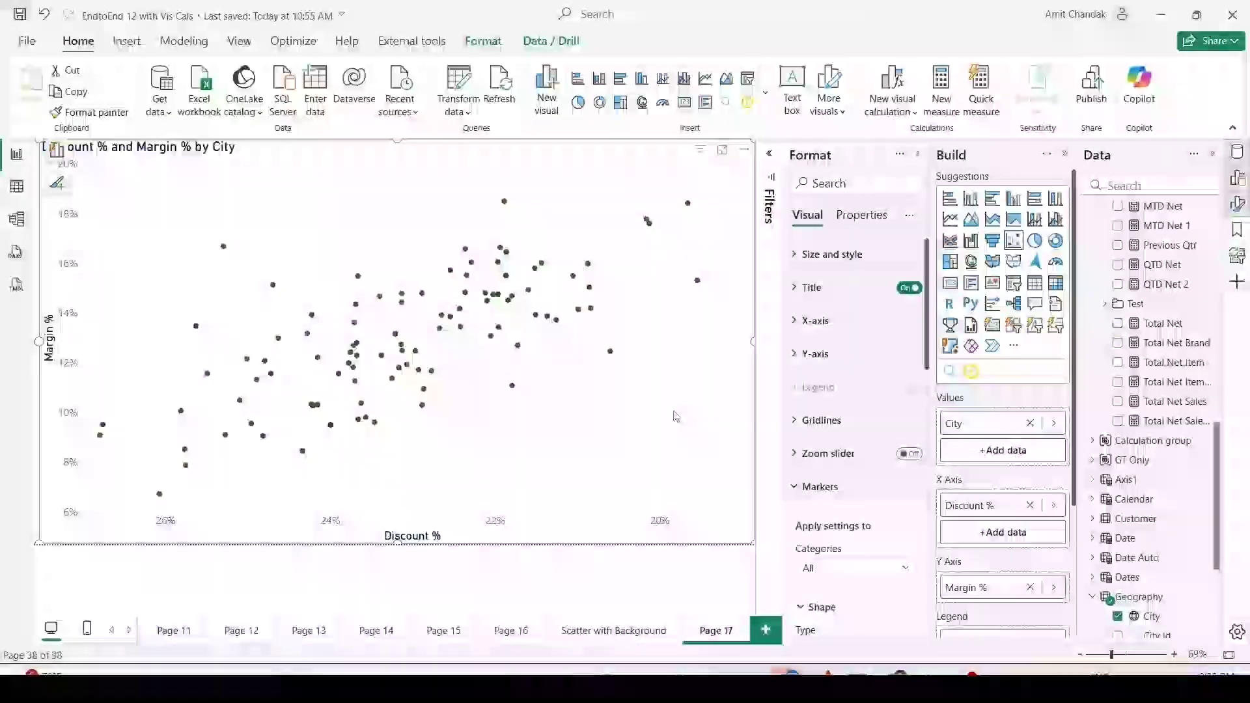
{"action": "scroll", "coordinate": [838, 330], "scroll_direction": "down", "scroll_amount": 4}
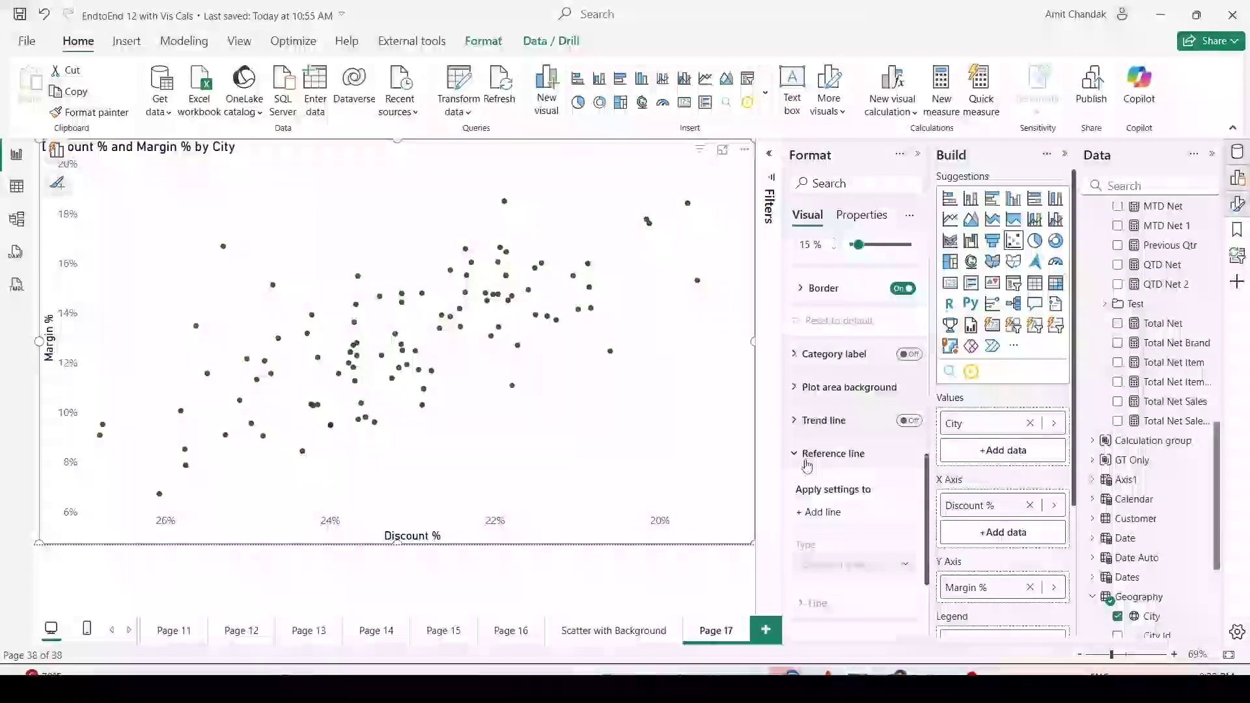
{"action": "scroll", "coordinate": [827, 431], "scroll_direction": "down", "scroll_amount": 1}
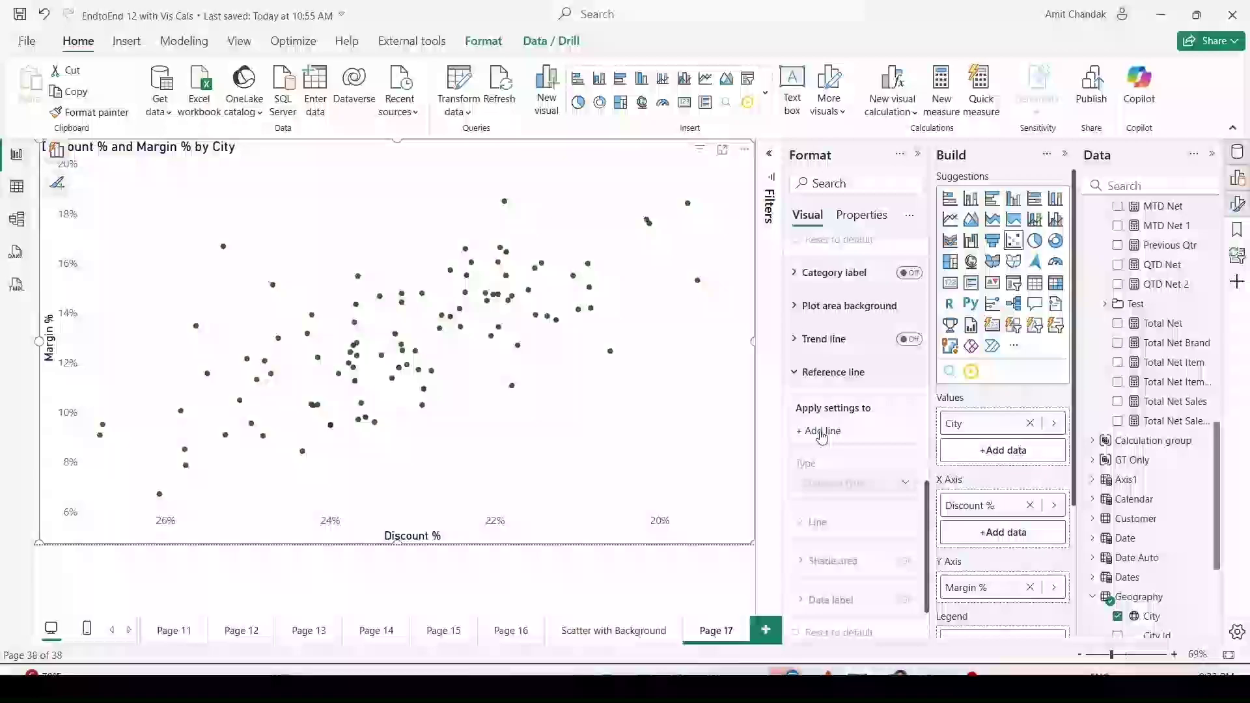
{"action": "left_click", "coordinate": [822, 431]}
{"action": "scroll", "coordinate": [834, 416], "scroll_direction": "down", "scroll_amount": 4}
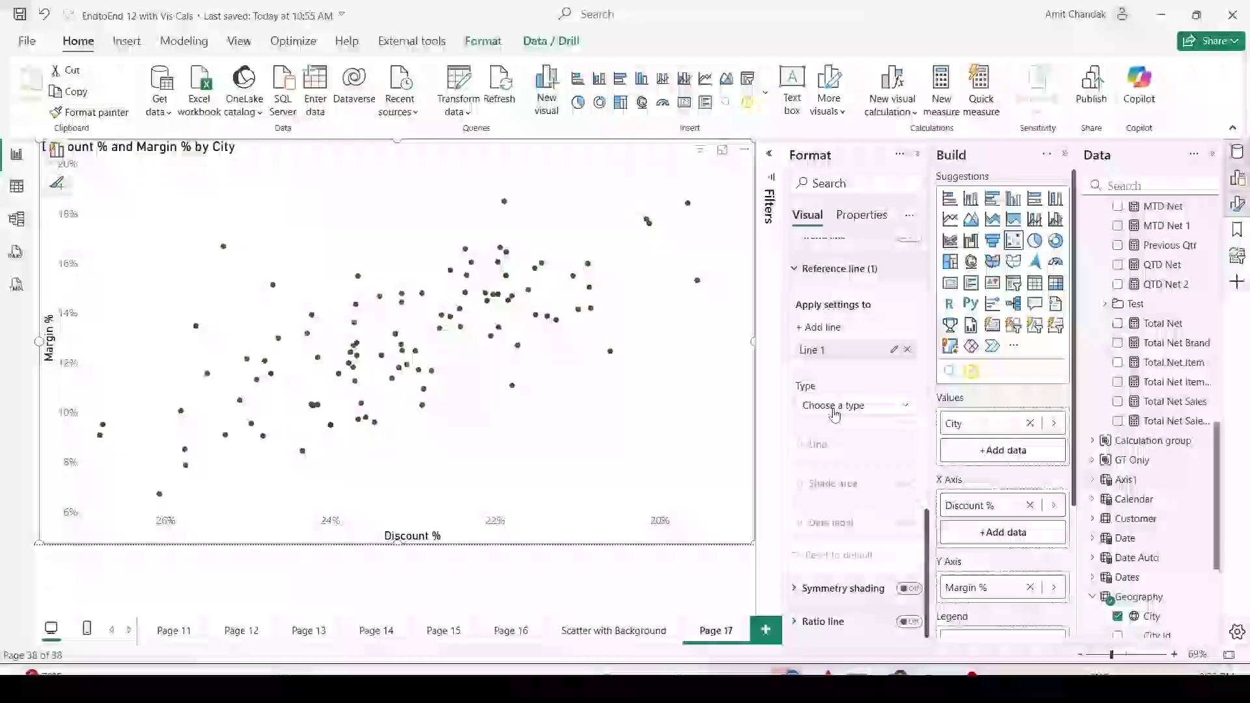
Make it an X-Axis Constant Line whose value comes from the Discount % field.
{"action": "left_click", "coordinate": [834, 410]}
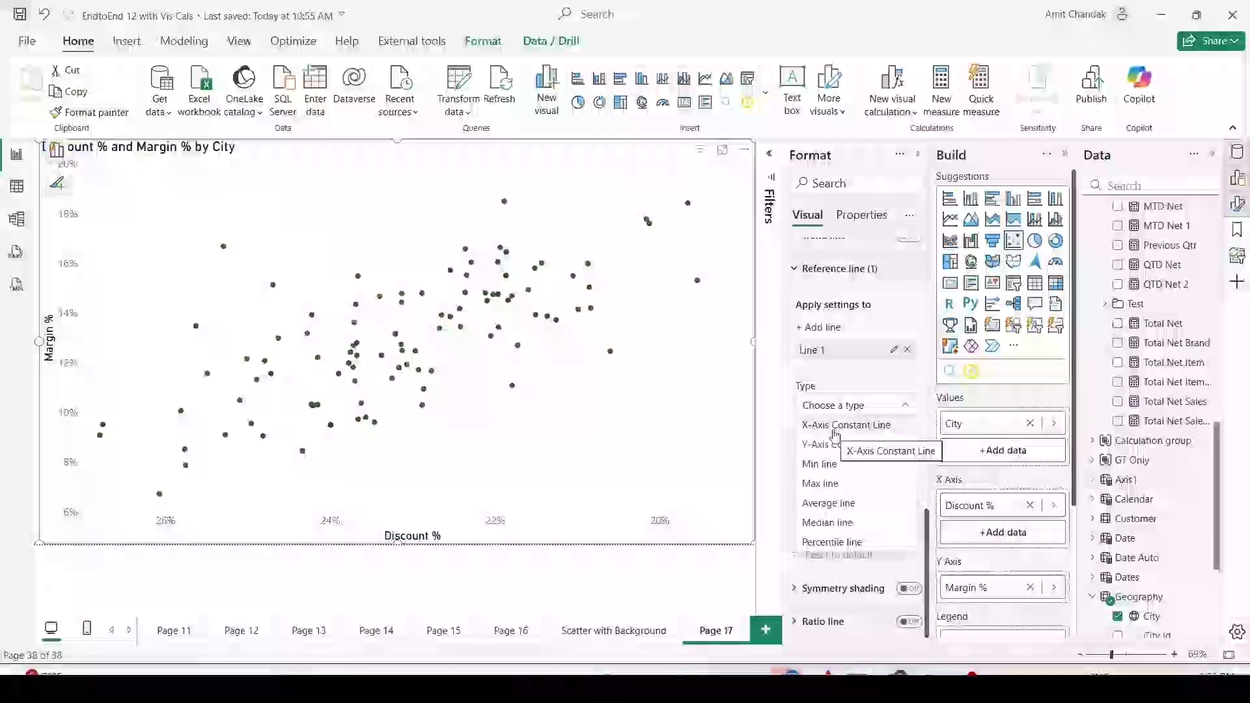
{"action": "left_click", "coordinate": [835, 425]}
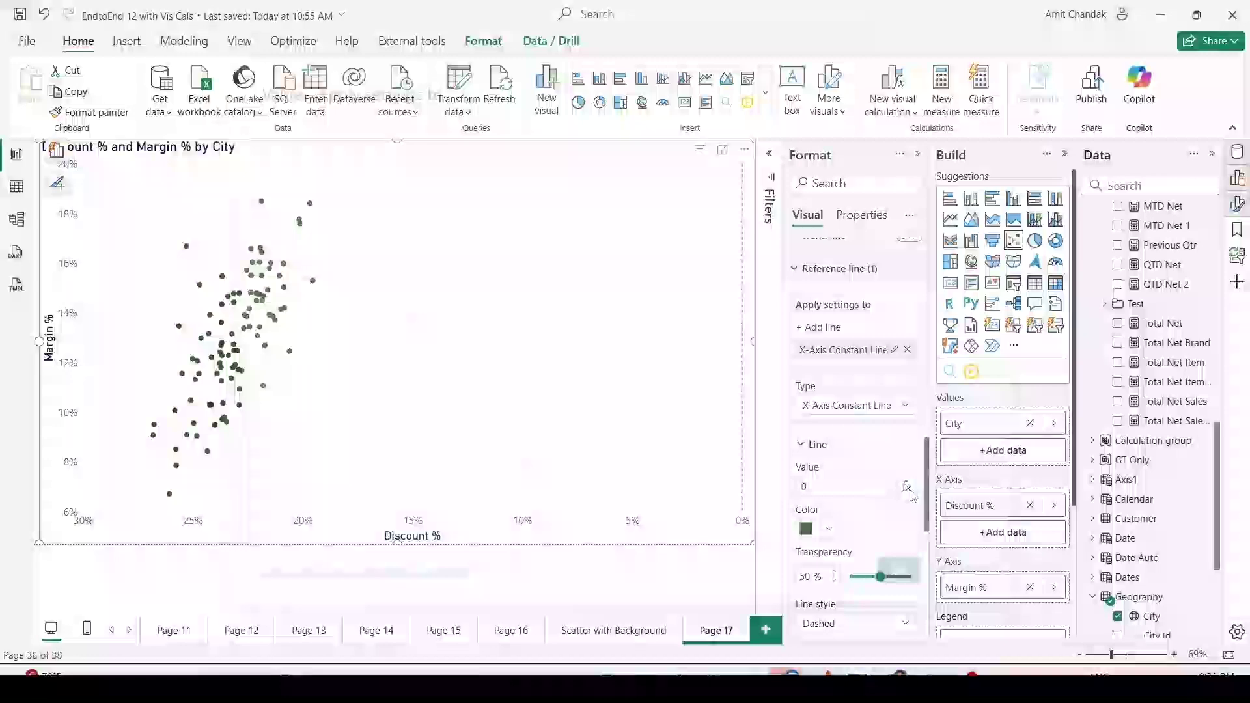
{"action": "left_click", "coordinate": [905, 490]}
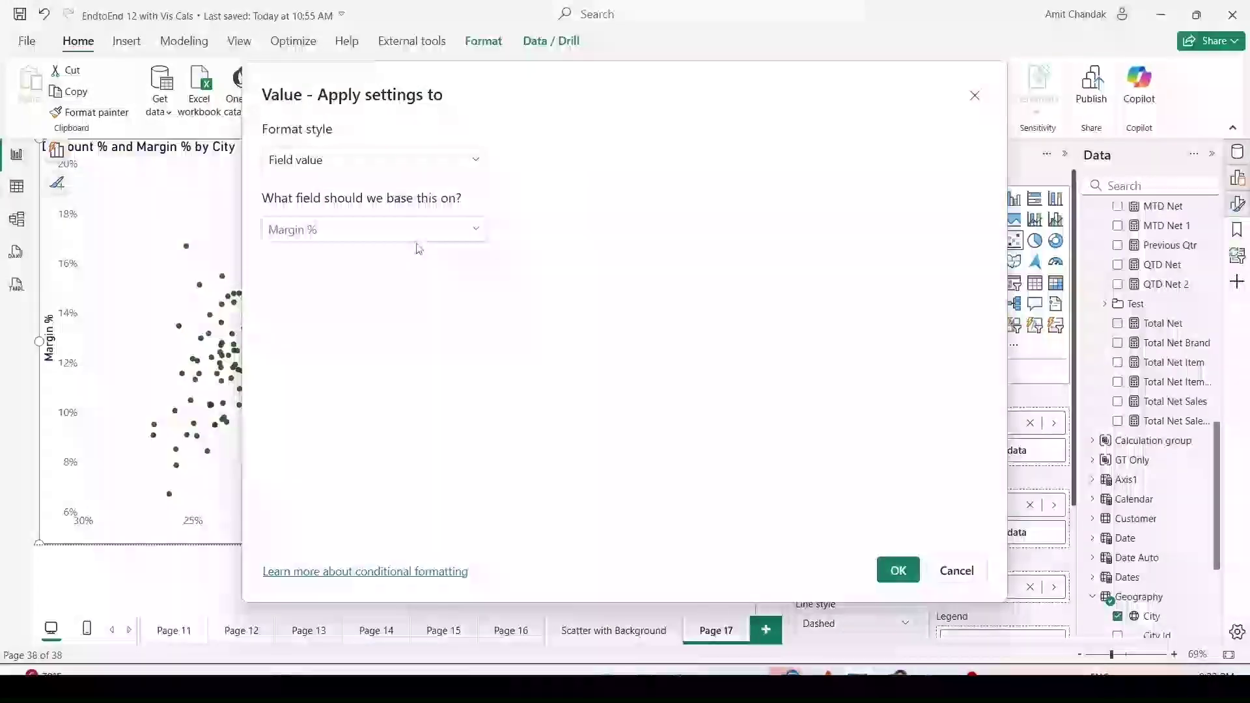
{"action": "left_click", "coordinate": [413, 240]}
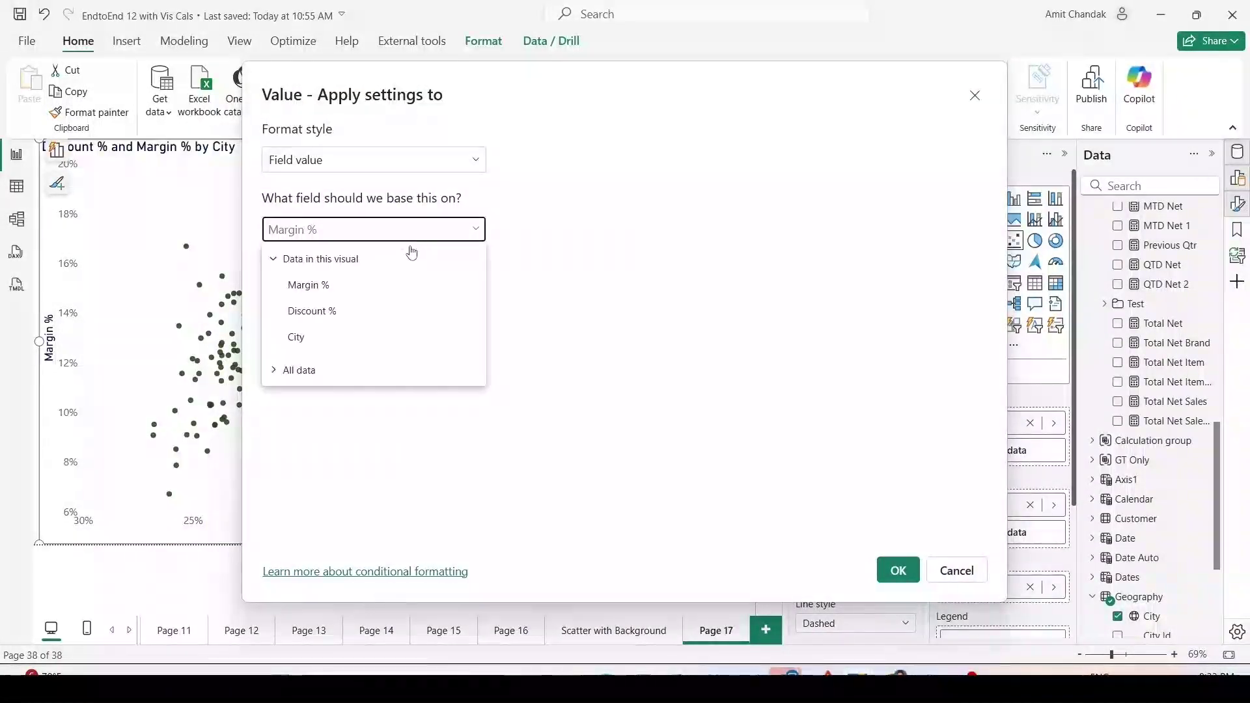
{"action": "left_click", "coordinate": [337, 311]}
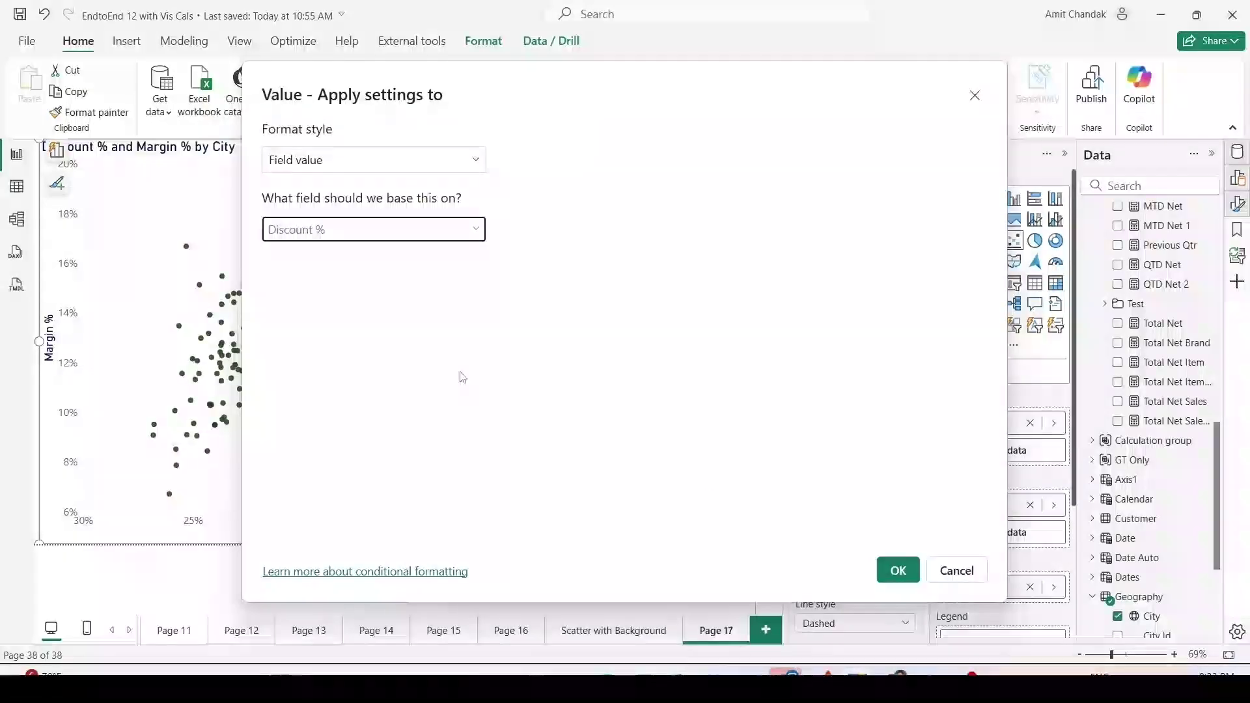
{"action": "left_click", "coordinate": [896, 570]}
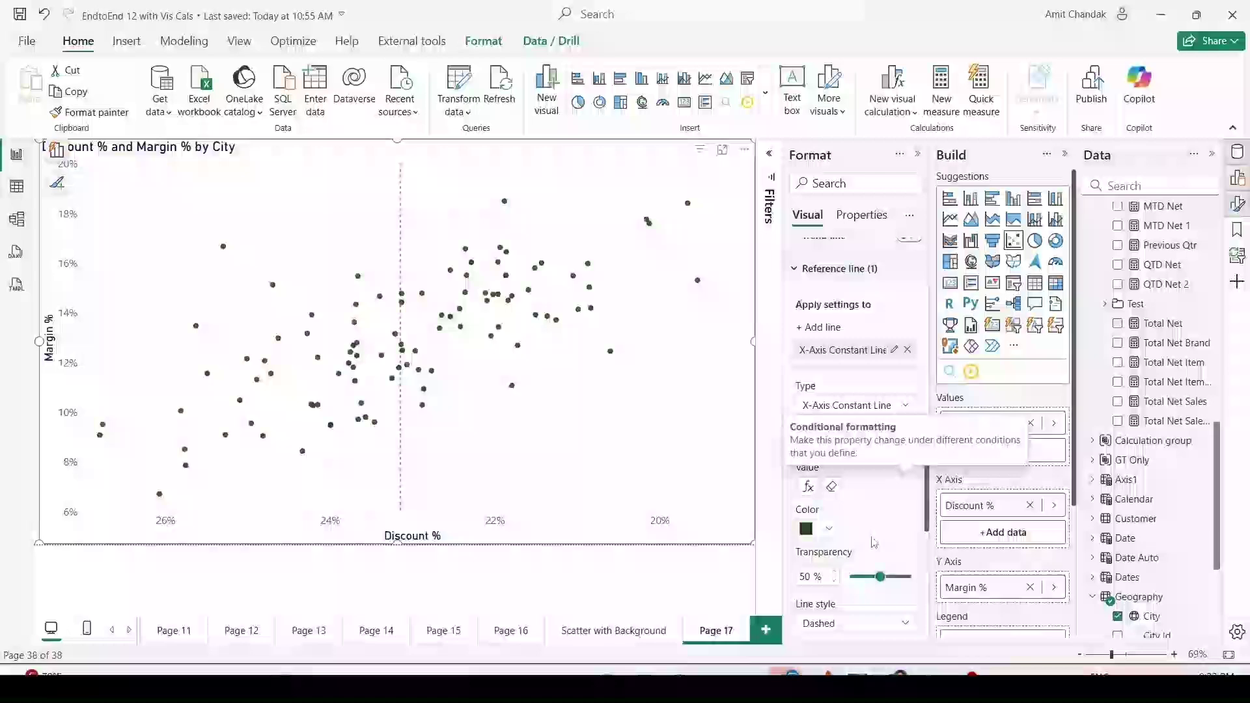
Turn on Shade area for the Discount % line with position set to Before.
{"action": "scroll", "coordinate": [874, 525], "scroll_direction": "down", "scroll_amount": 2}
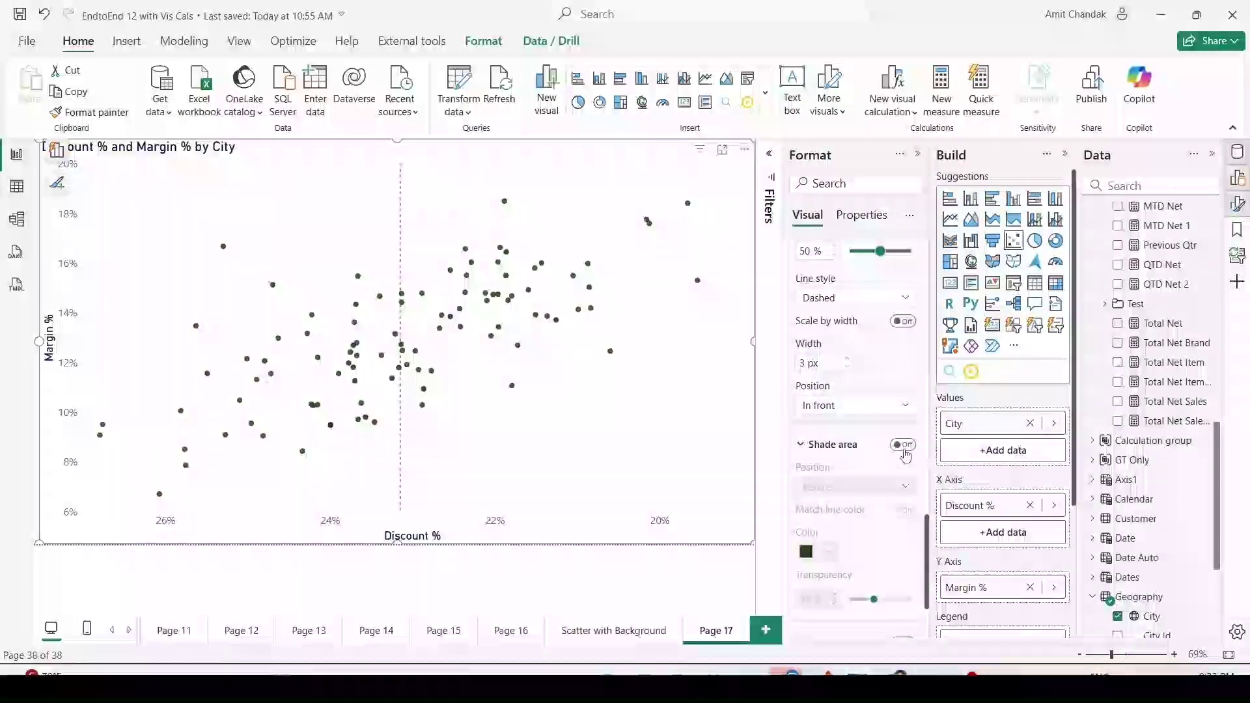
{"action": "left_click", "coordinate": [904, 445]}
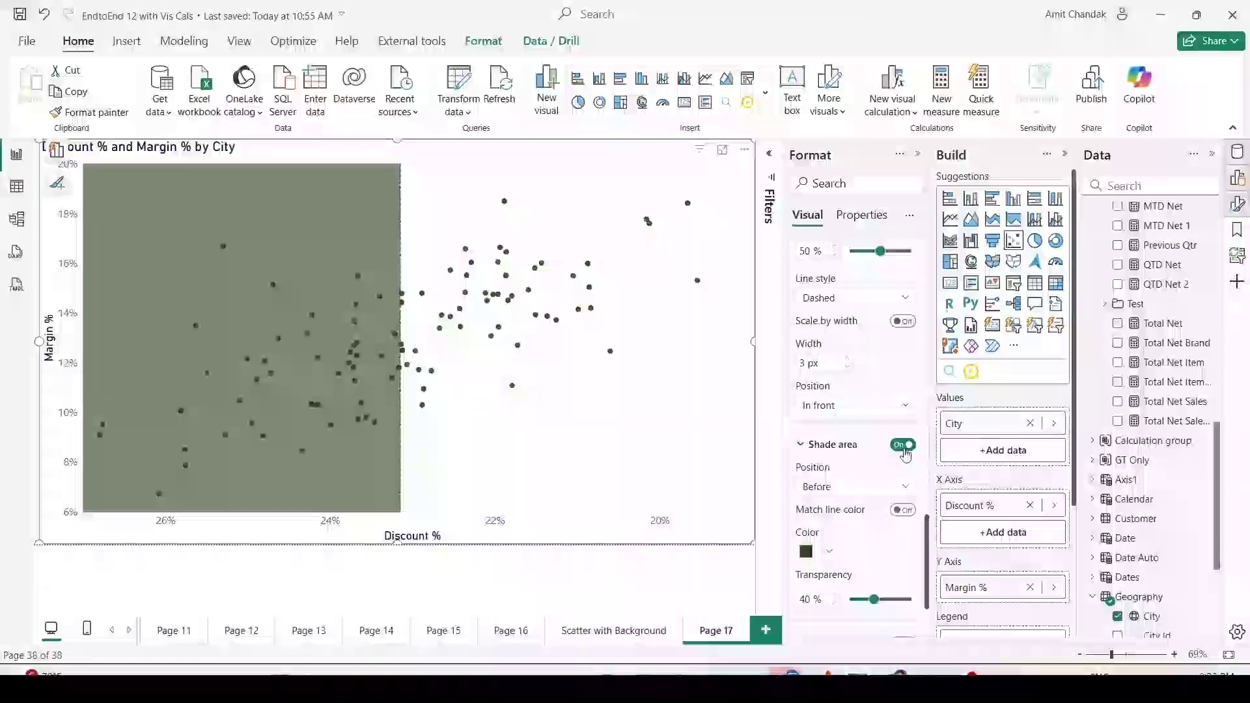
{"action": "left_click", "coordinate": [854, 487]}
{"action": "left_click", "coordinate": [858, 526]}
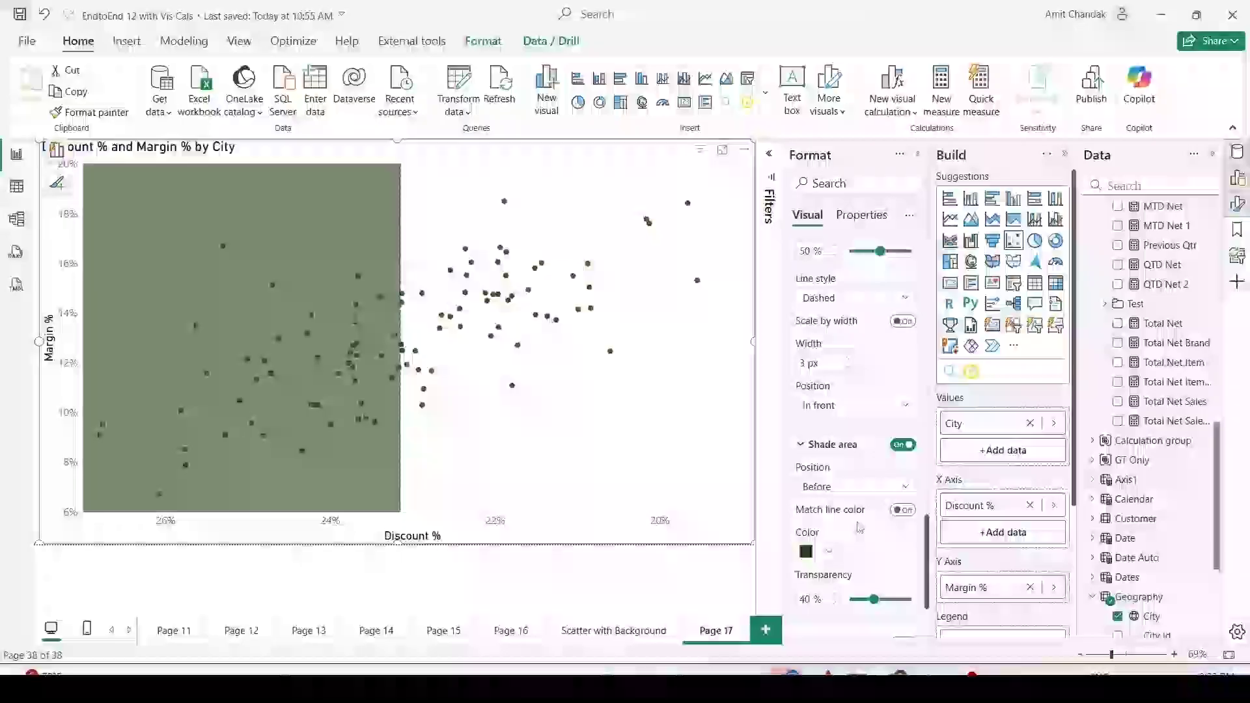
{"action": "left_click", "coordinate": [846, 487]}
{"action": "left_click", "coordinate": [841, 507]}
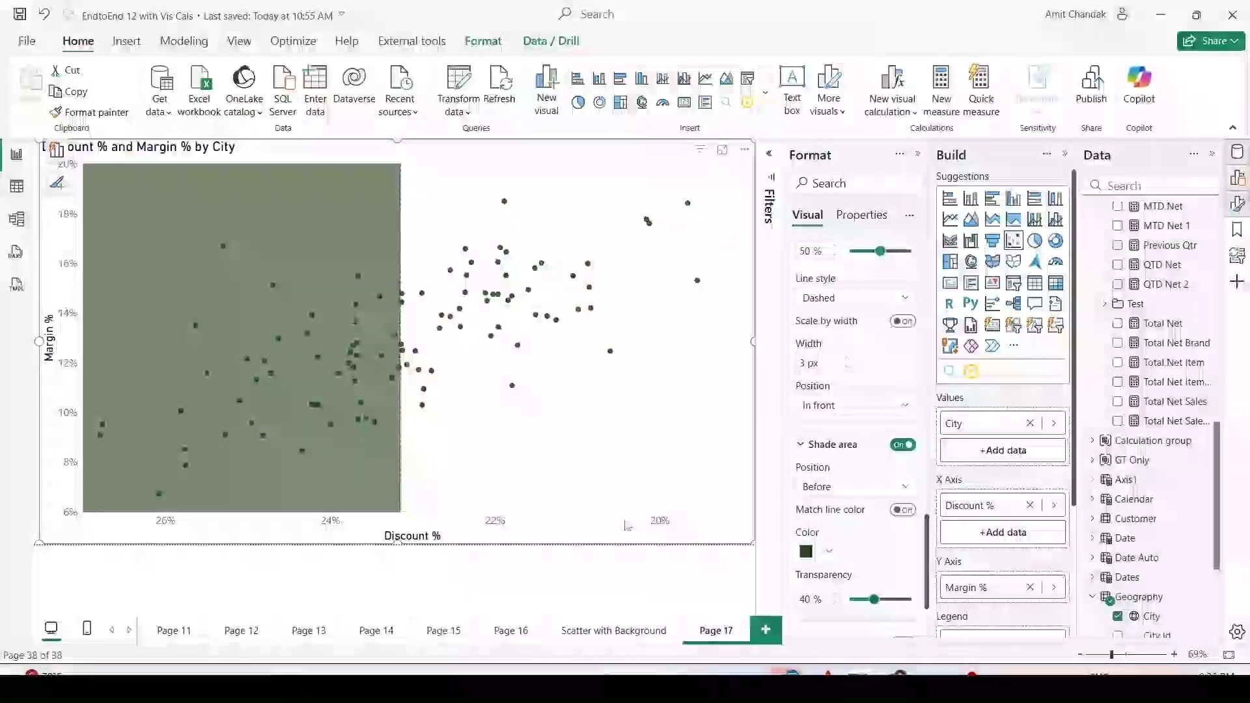
Compare with Scatter with Background, select Page 17's scatter, then switch to the Notepad++ colour notes.
{"action": "left_click", "coordinate": [614, 630]}
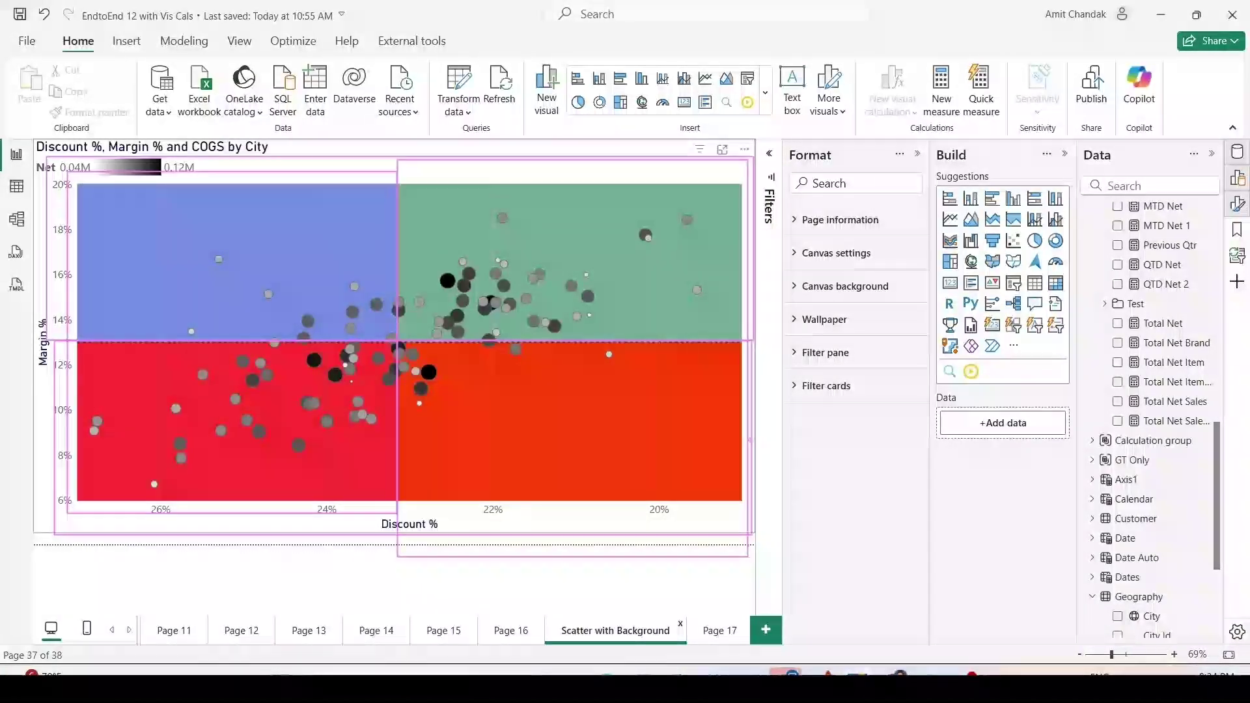
{"action": "left_click", "coordinate": [716, 630]}
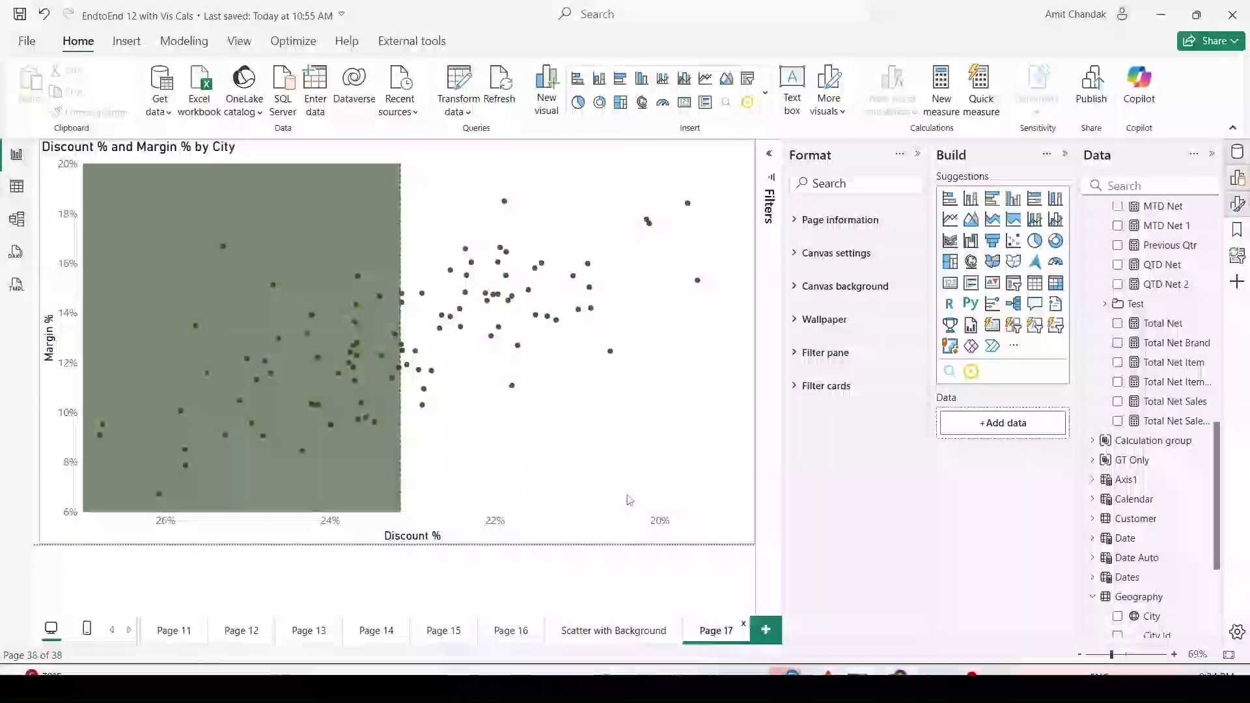
{"action": "left_click", "coordinate": [336, 315]}
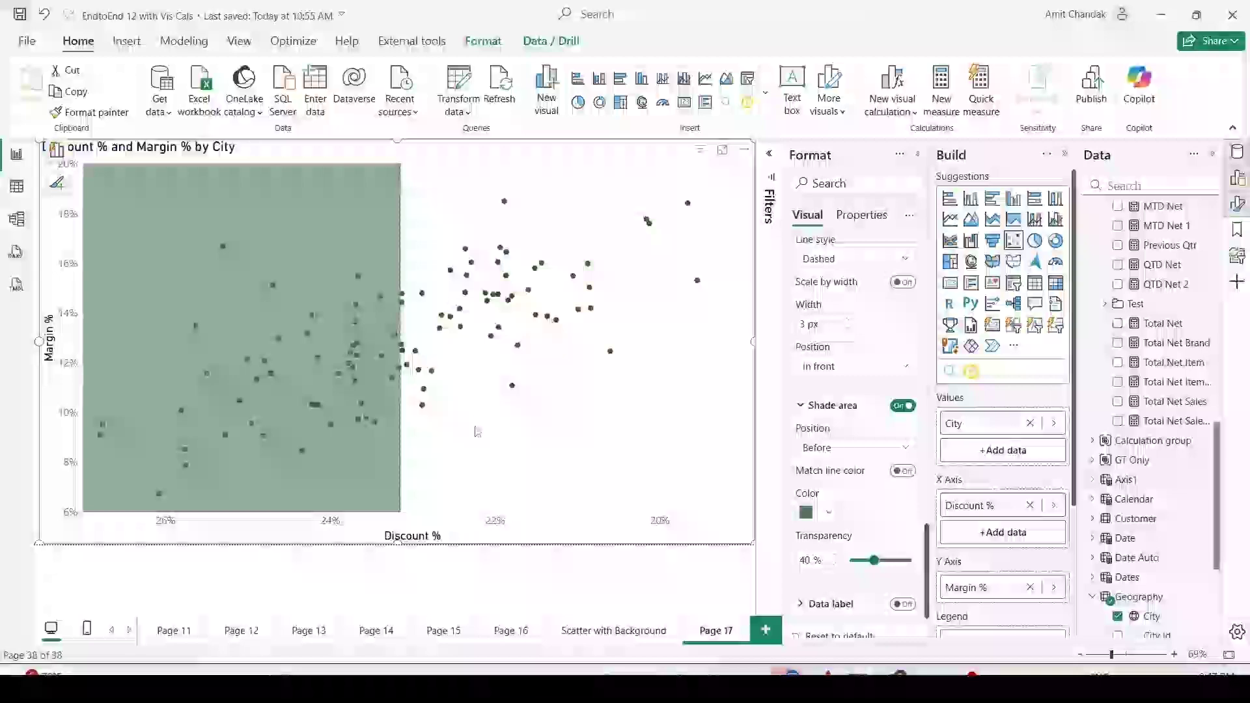
{"action": "key", "text": "alt+Tab"}
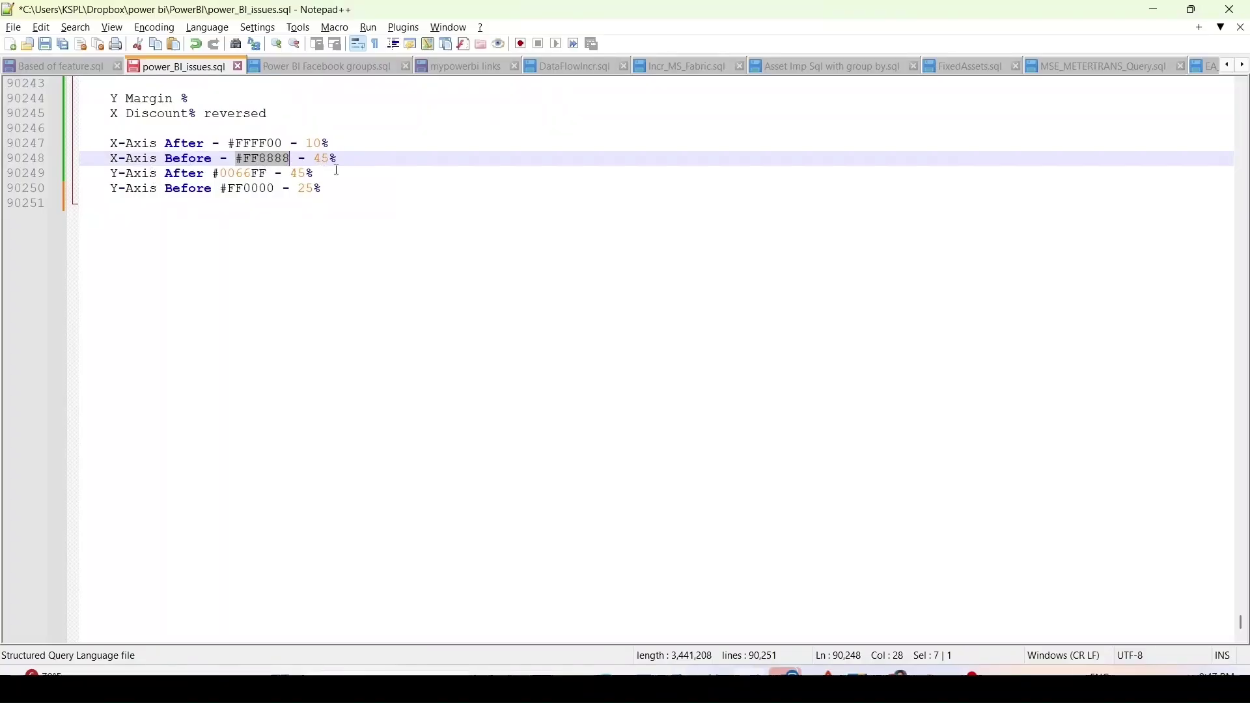
Return to Power BI Desktop with the #FF8888 colour code copied.
{"action": "key", "text": "alt+Tab"}
Shade the area before the discount line pink #FF8888 at 45% transparency.
{"action": "left_click", "coordinate": [826, 512]}
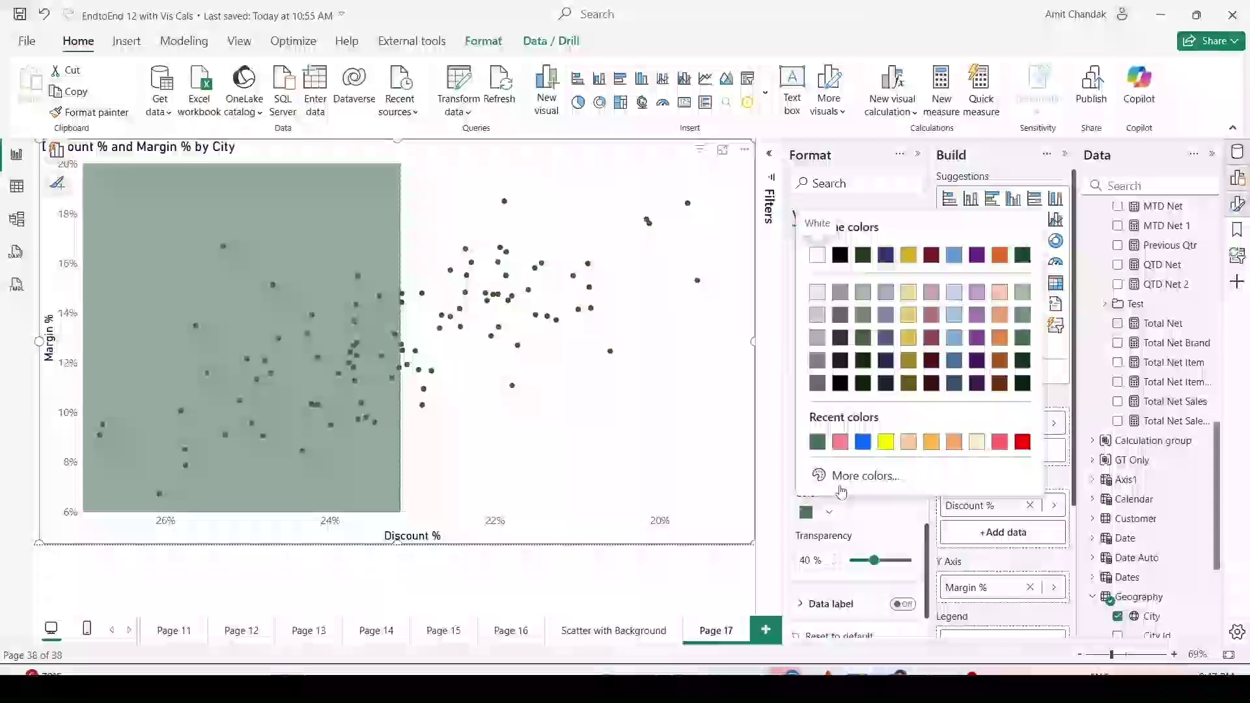
{"action": "left_click", "coordinate": [866, 475]}
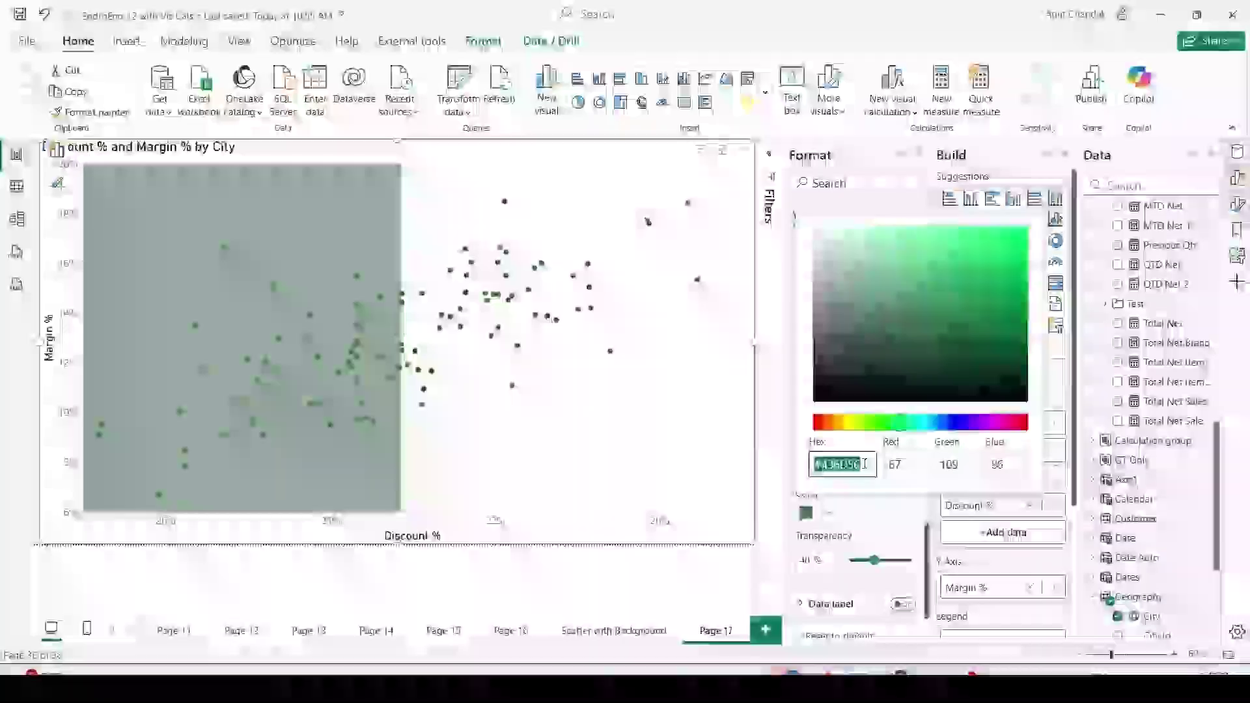
{"action": "type", "text": "#FF8888"}
{"action": "left_click", "coordinate": [807, 559]}
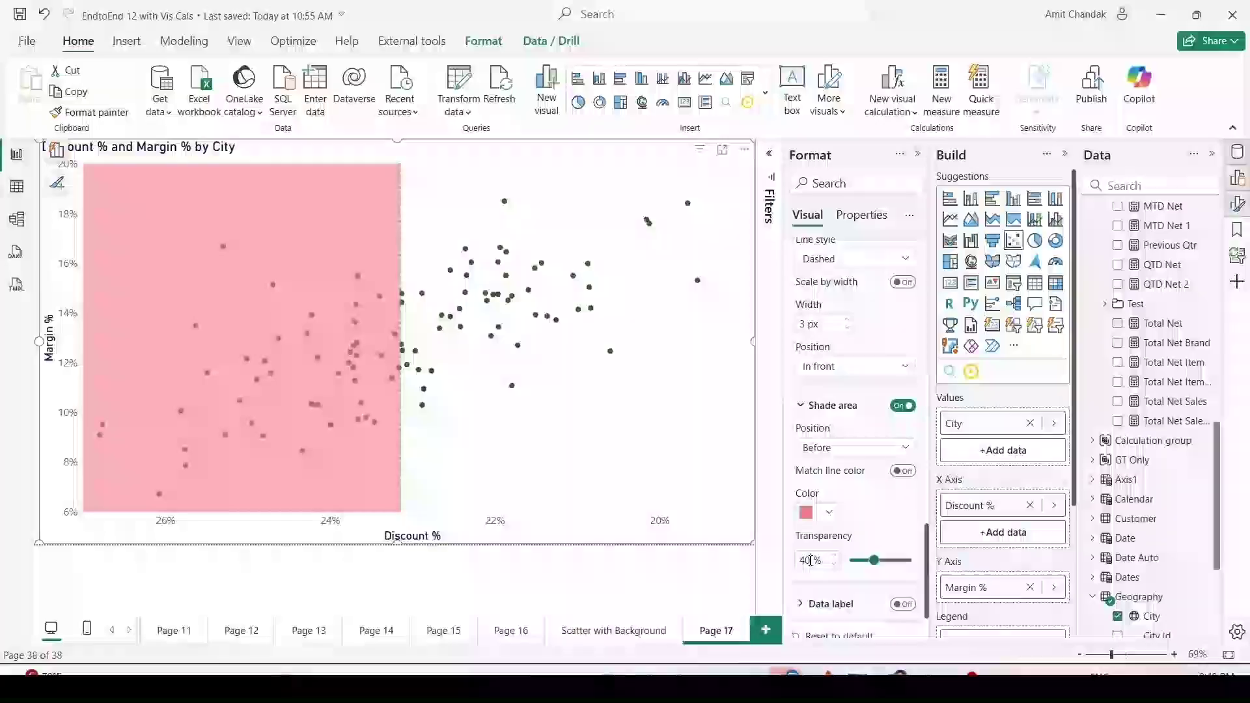
{"action": "type", "text": "5"}
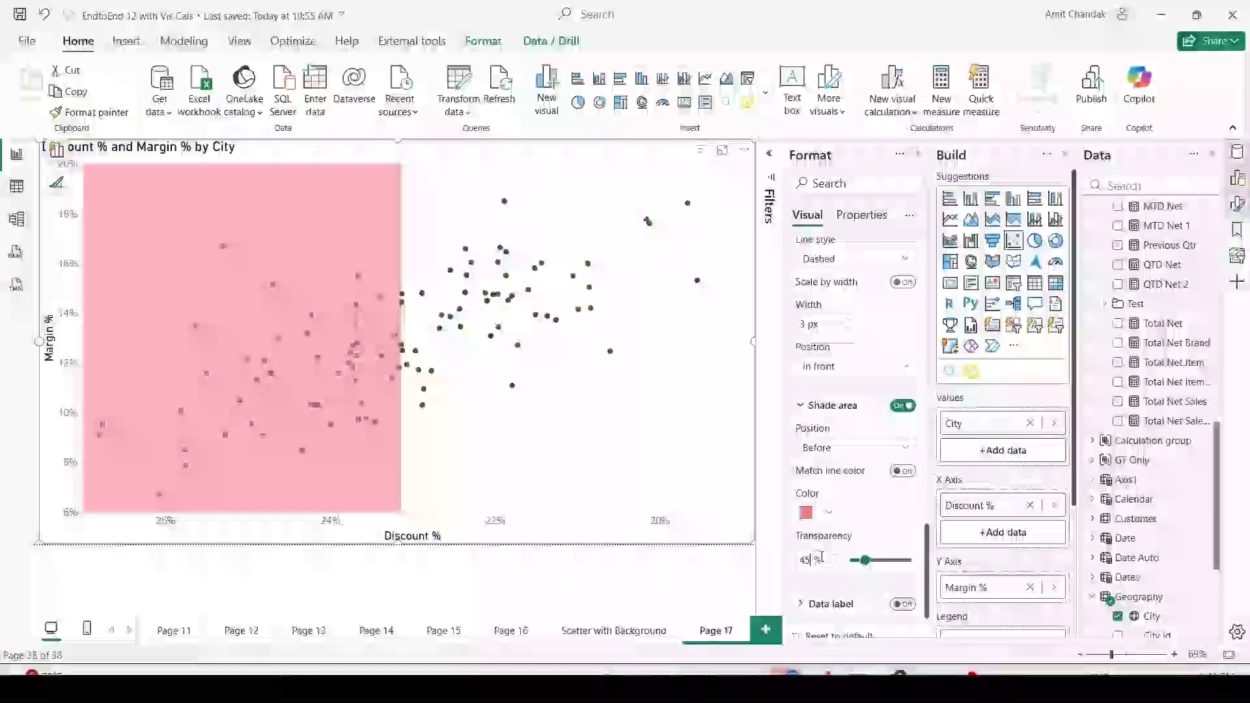
{"action": "key", "text": "Return"}
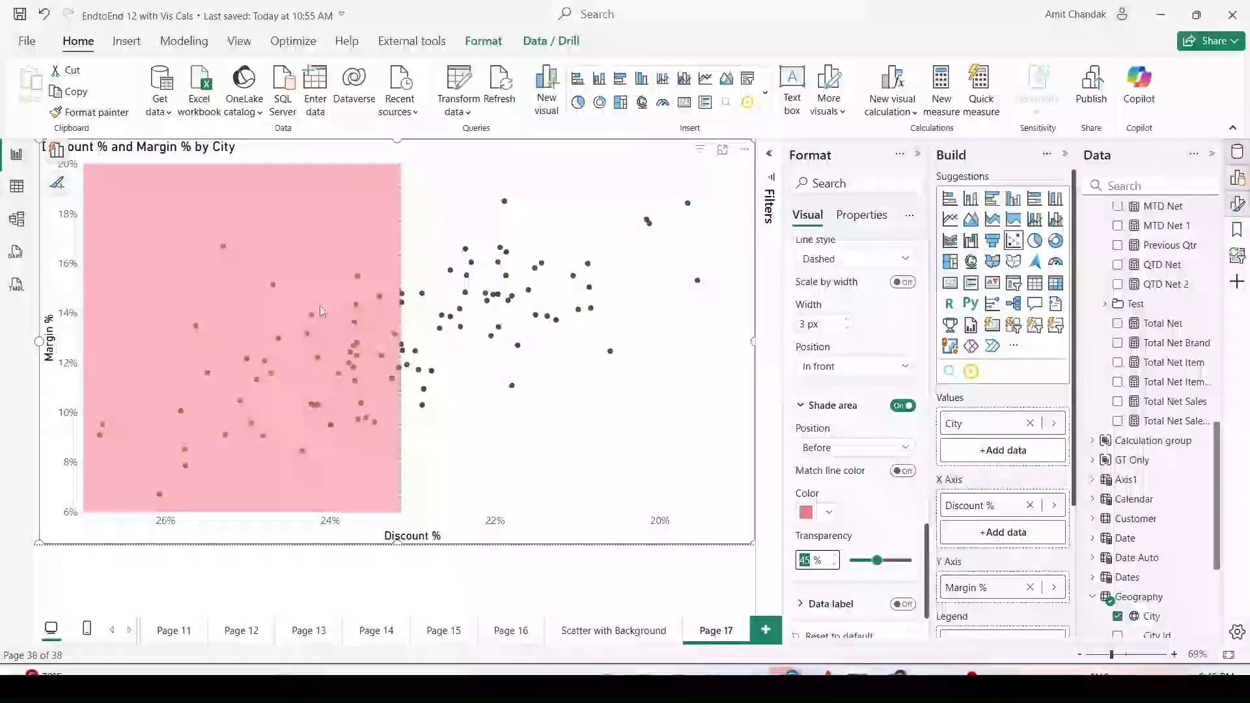
Place the discount line behind the data points.
{"action": "mouse_move", "coordinate": [414, 354]}
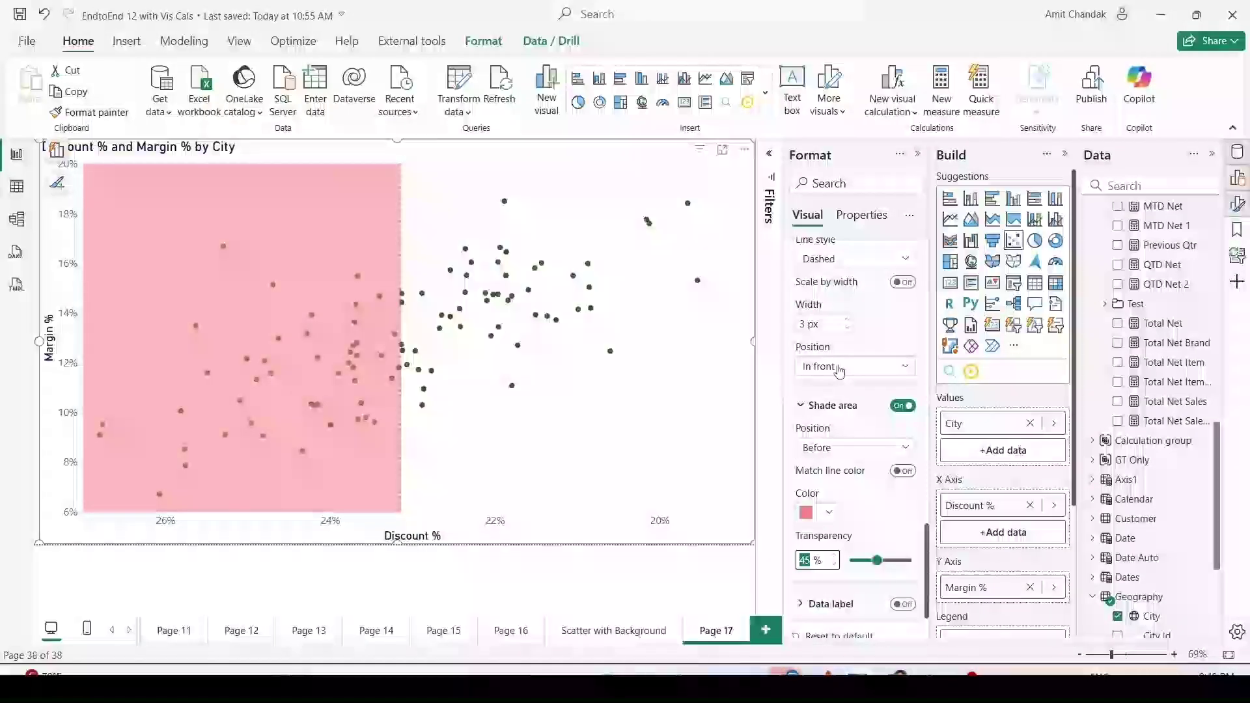
{"action": "left_click", "coordinate": [817, 467]}
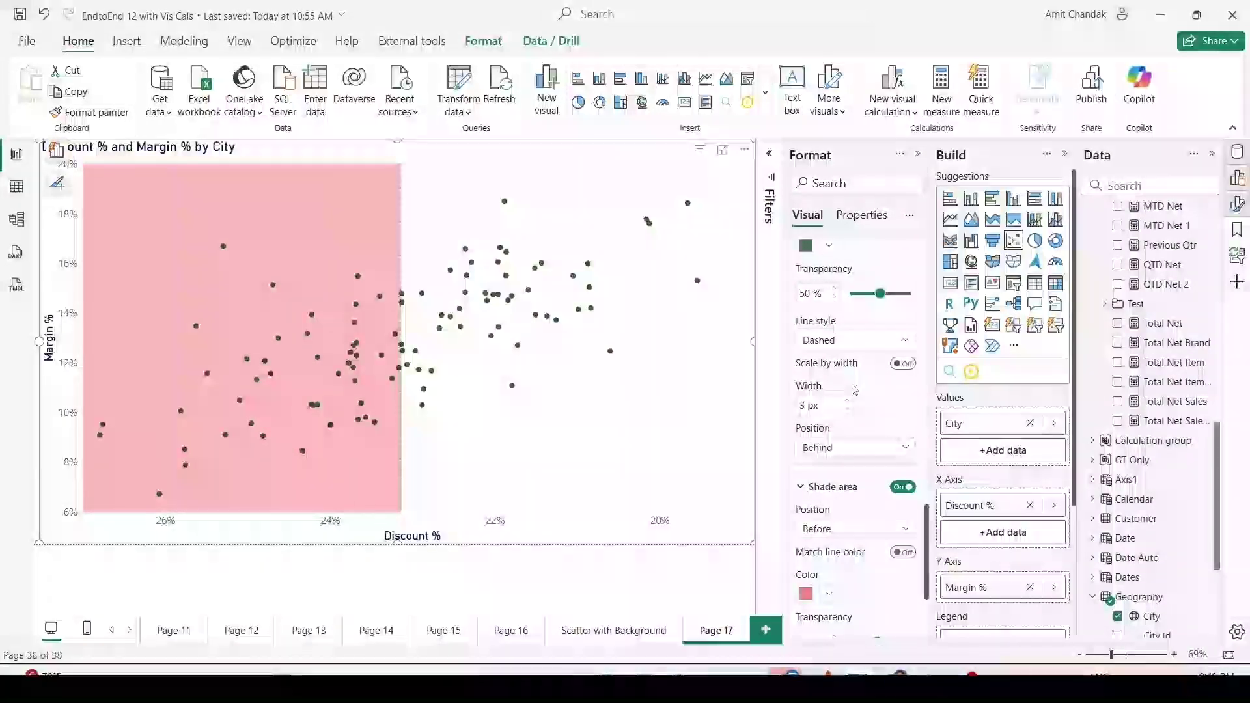
{"action": "scroll", "coordinate": [860, 329], "scroll_direction": "up", "scroll_amount": 2}
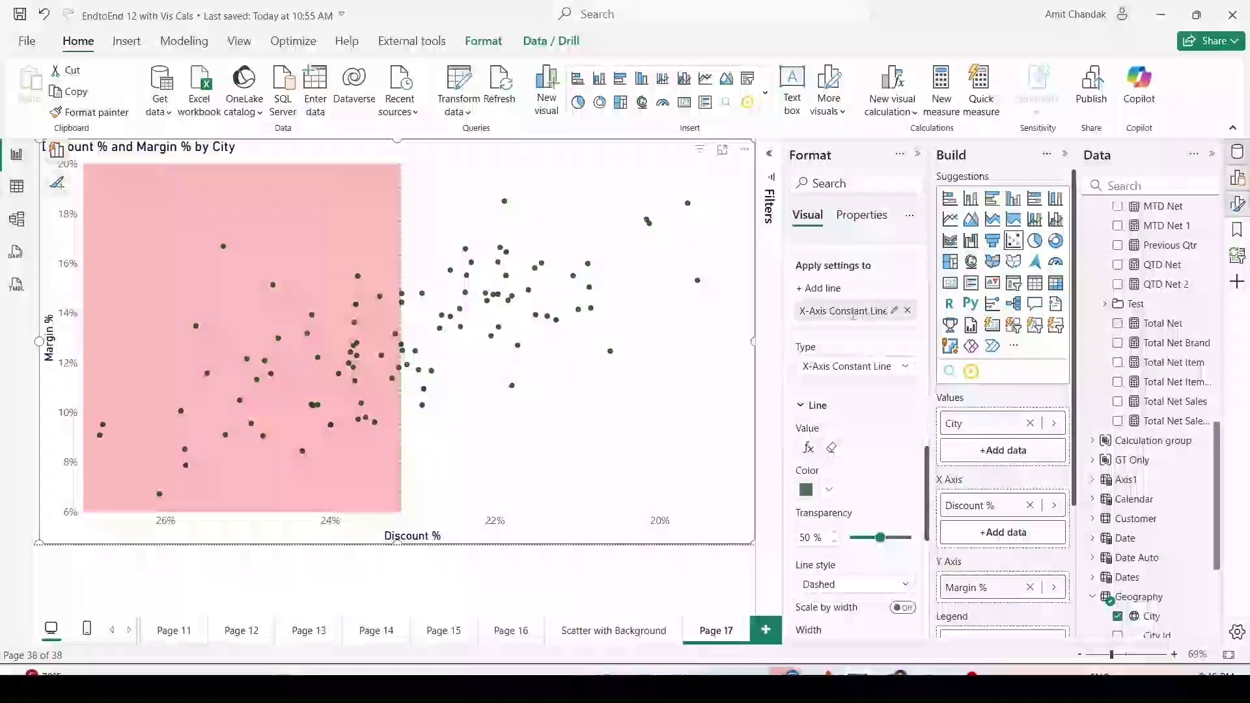
Add a second X-axis constant line whose value comes from the Discount % field.
{"action": "left_click", "coordinate": [820, 288]}
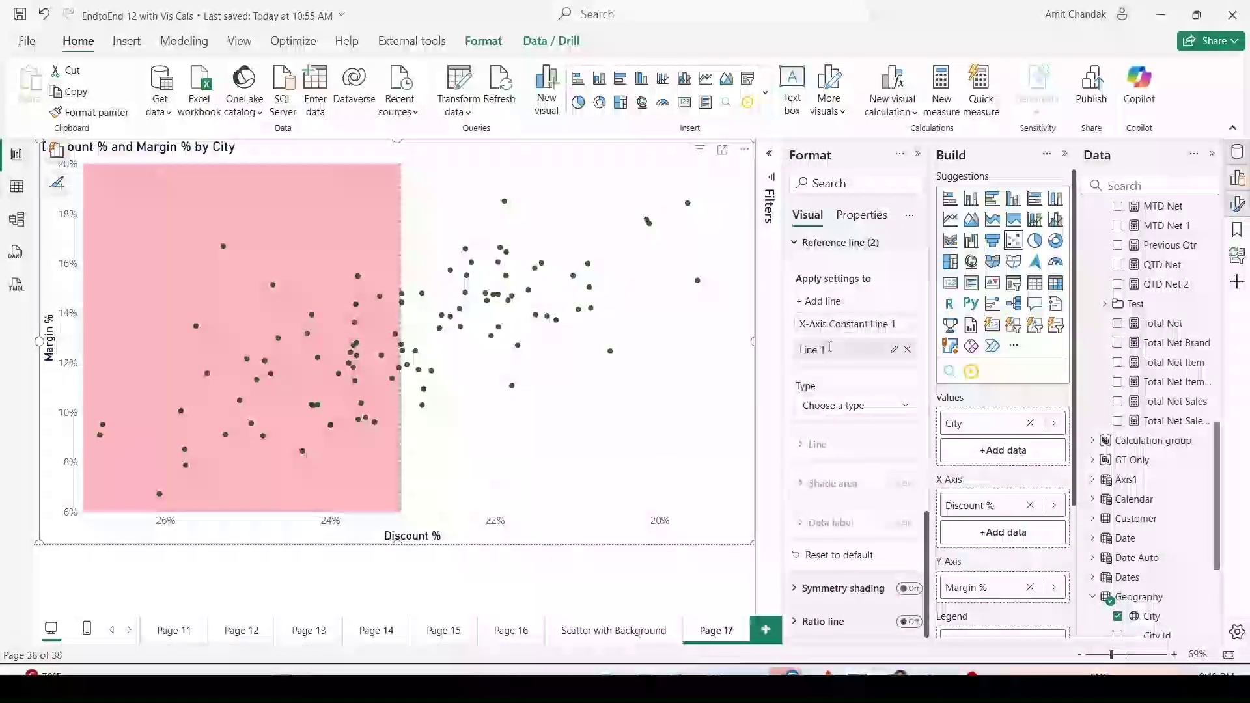
{"action": "left_click", "coordinate": [840, 407]}
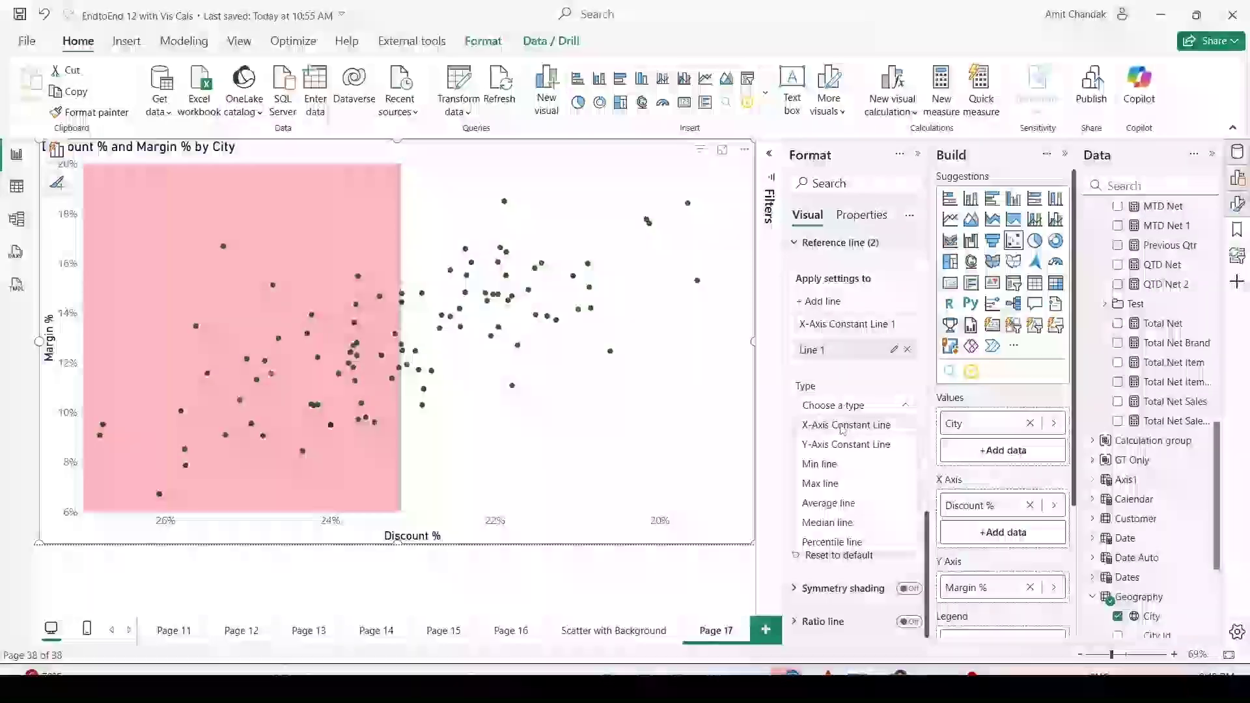
{"action": "left_click", "coordinate": [843, 422]}
{"action": "scroll", "coordinate": [843, 420], "scroll_direction": "down", "scroll_amount": 1}
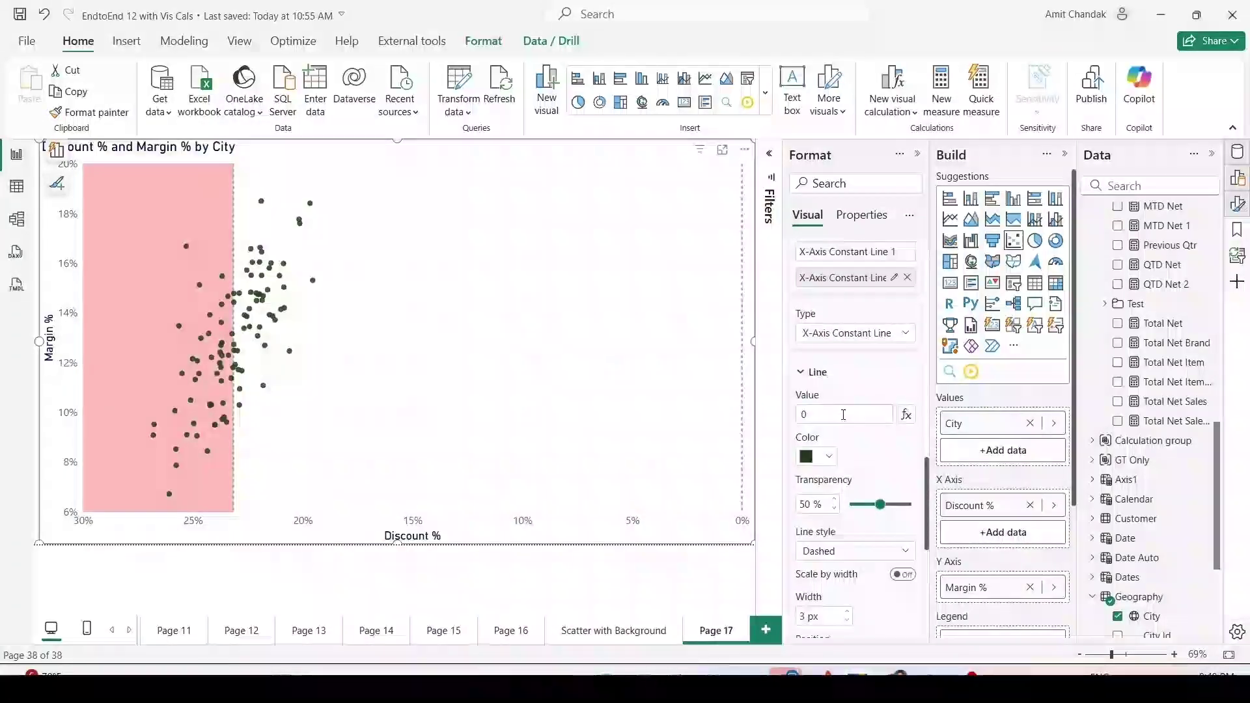
{"action": "left_click", "coordinate": [902, 410]}
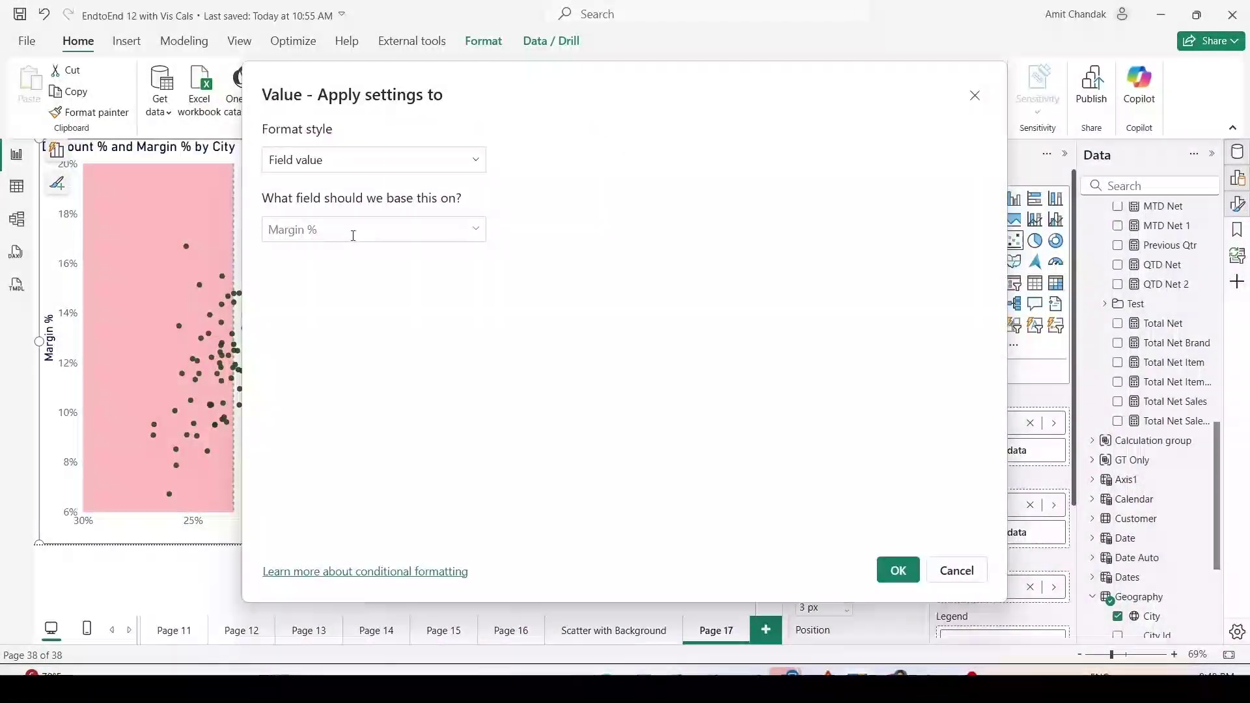
{"action": "left_click", "coordinate": [349, 232]}
{"action": "left_click", "coordinate": [312, 310]}
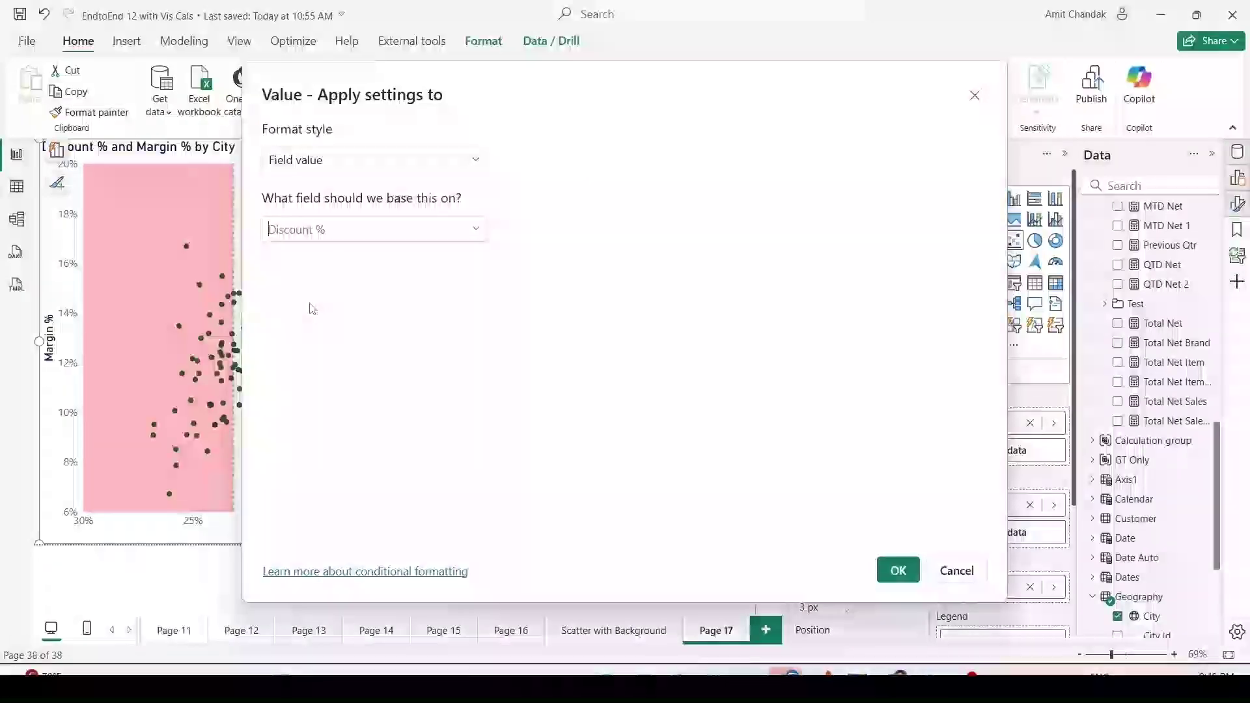
{"action": "left_click", "coordinate": [900, 571]}
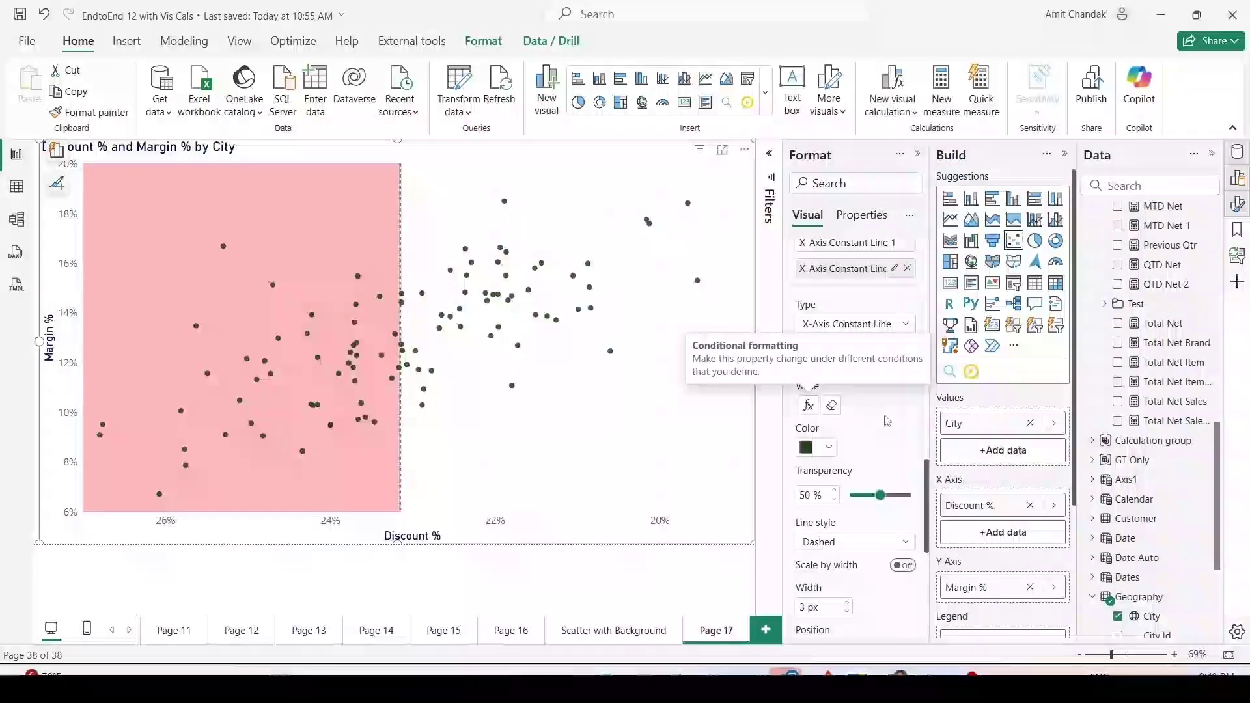
Turn on shading after the new line and copy yellow code #FFFF00 from the colour notes.
{"action": "scroll", "coordinate": [885, 421], "scroll_direction": "down", "scroll_amount": 5}
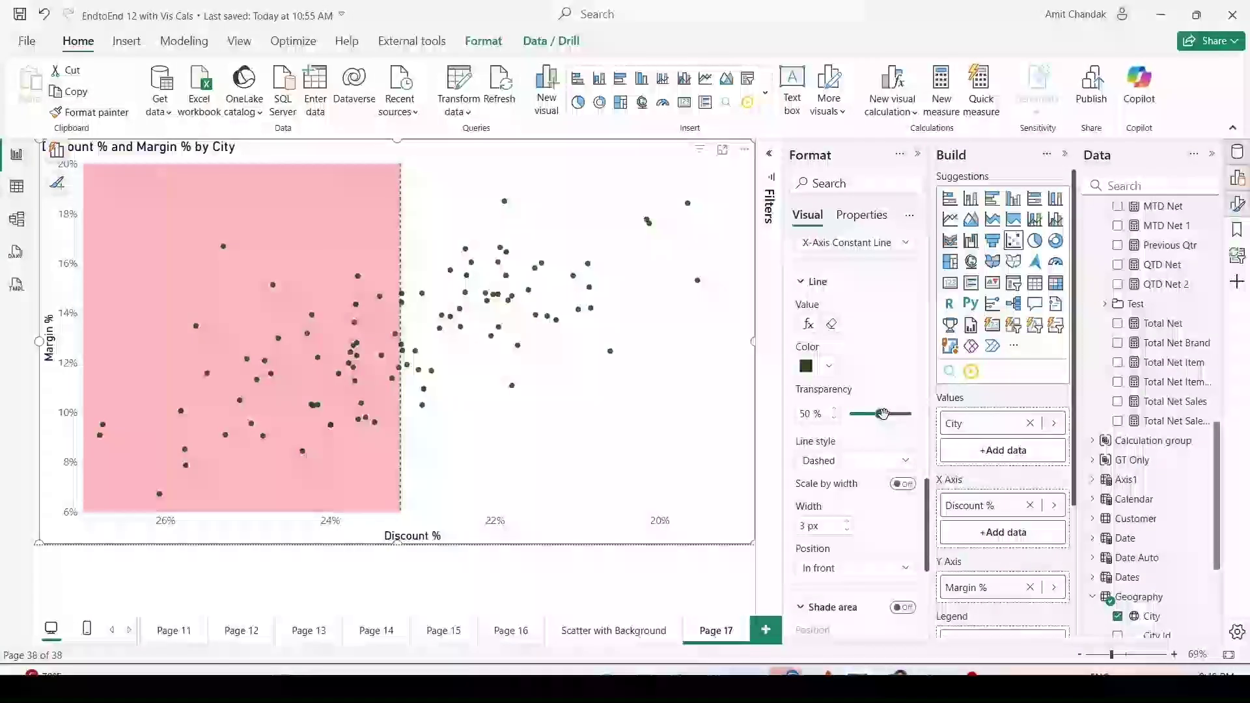
{"action": "scroll", "coordinate": [885, 420], "scroll_direction": "down", "scroll_amount": 4}
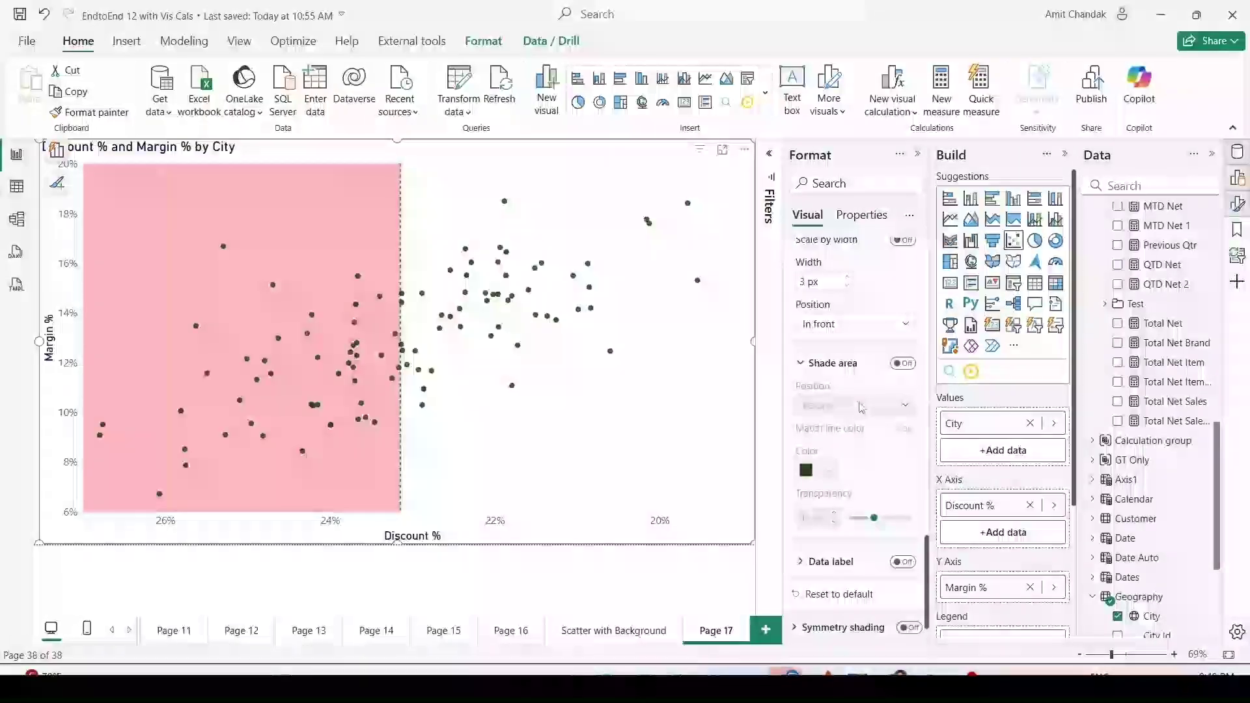
{"action": "left_click", "coordinate": [904, 363]}
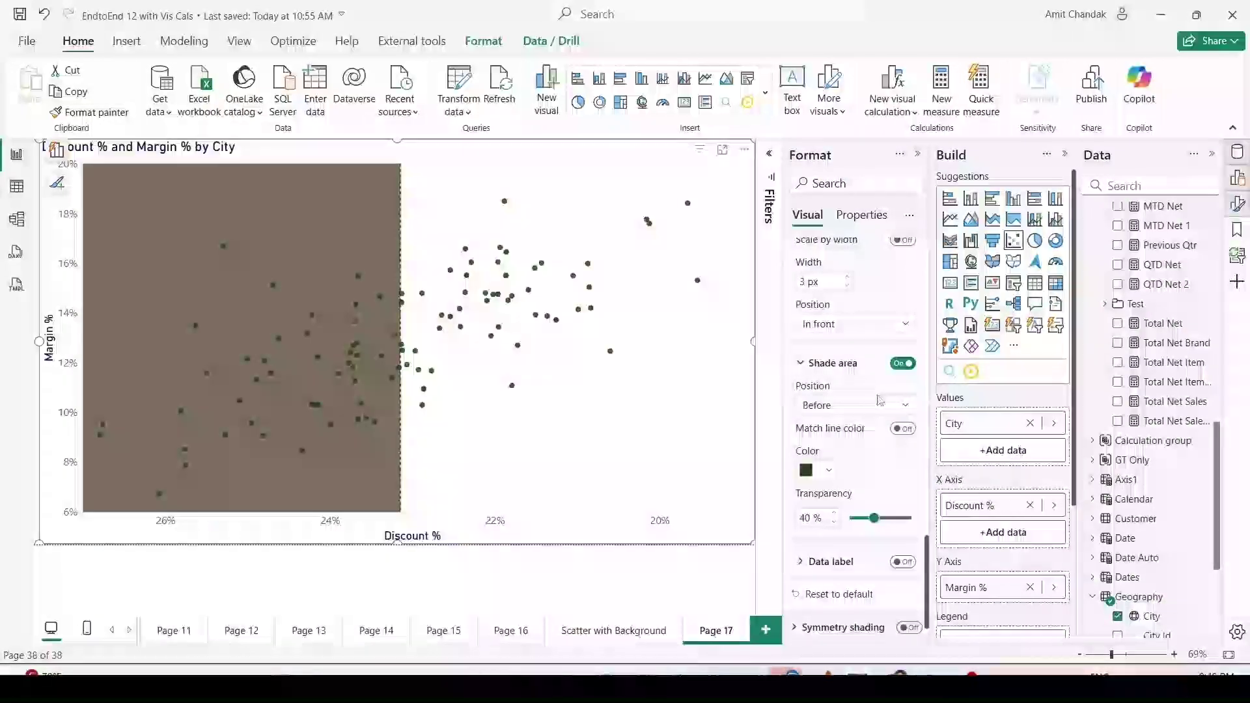
{"action": "left_click", "coordinate": [846, 404]}
{"action": "left_click", "coordinate": [832, 444]}
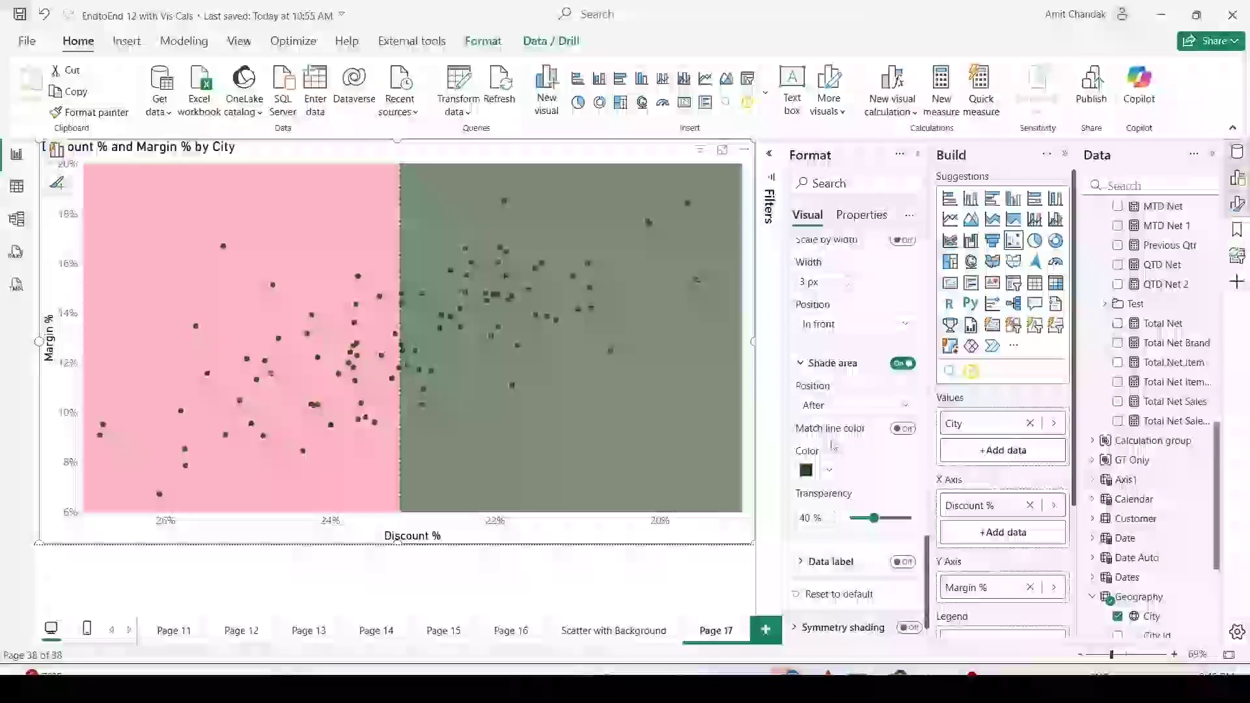
{"action": "key", "text": "alt+Tab"}
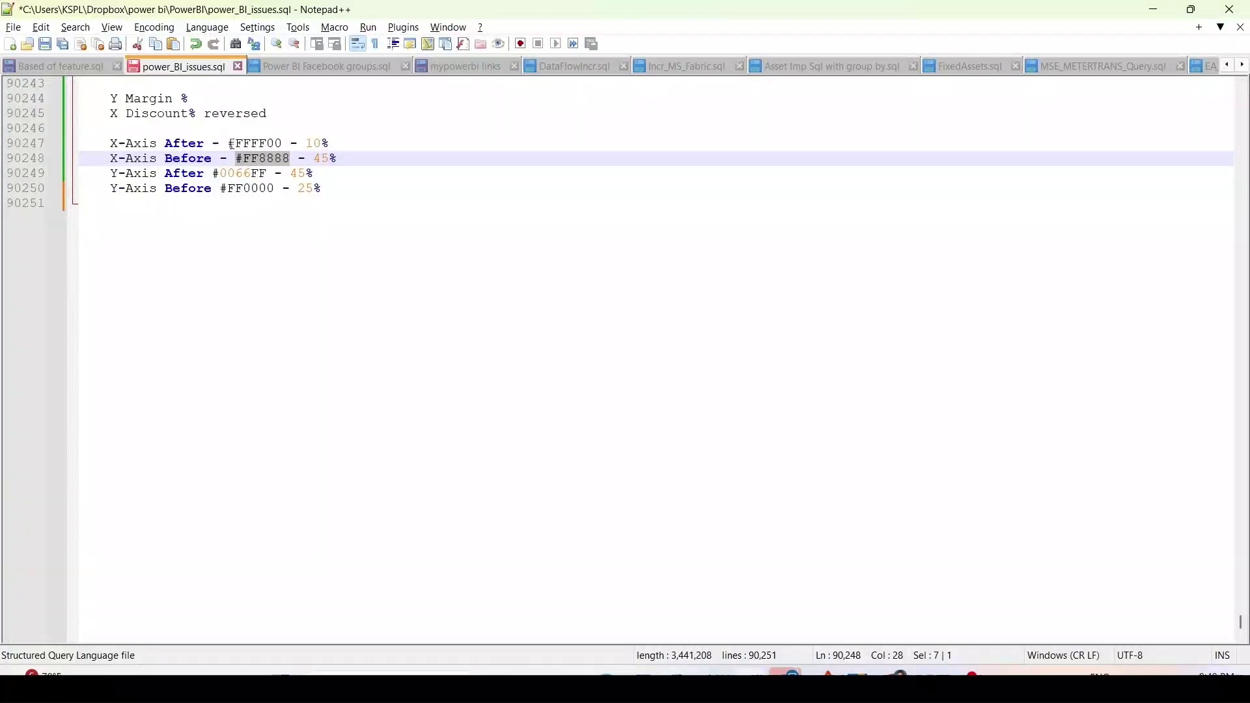
{"action": "left_click", "coordinate": [232, 144]}
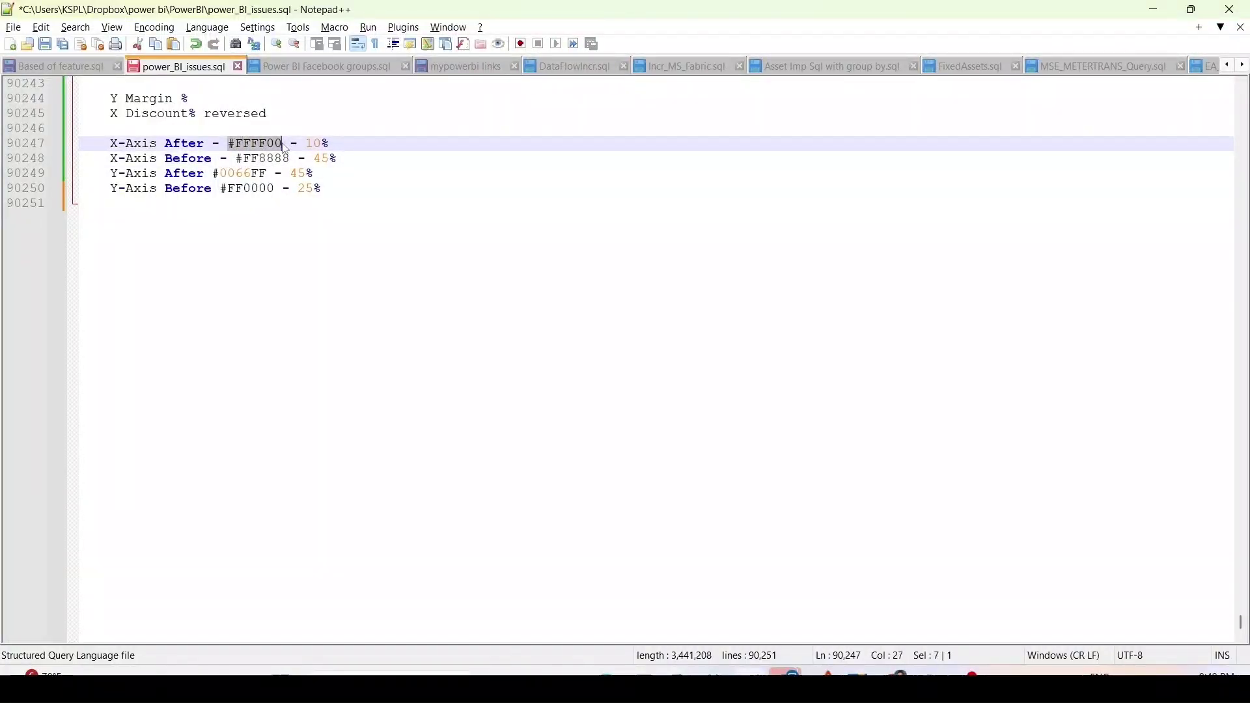
{"action": "key", "text": "alt+Tab"}
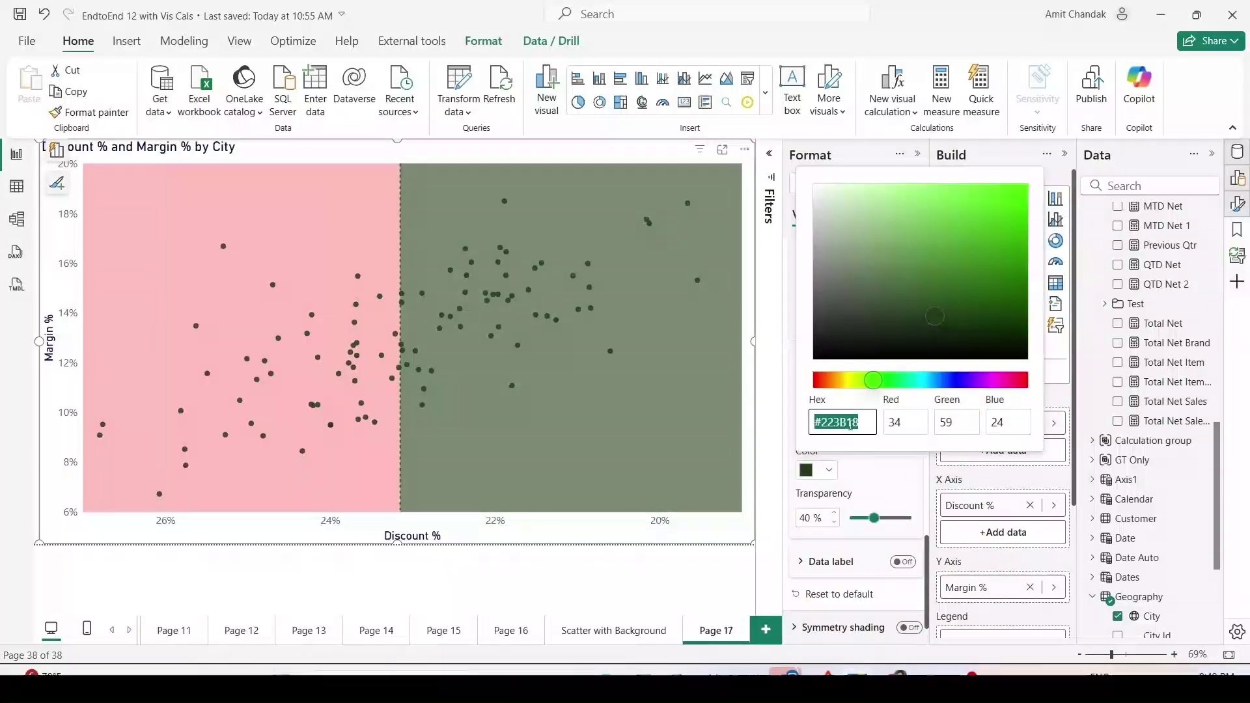
Colour the after-line shading yellow #FFFF00 at 10% transparency and put the line behind the points.
{"action": "type", "text": "#FFFF00"}
{"action": "key", "text": "Return"}
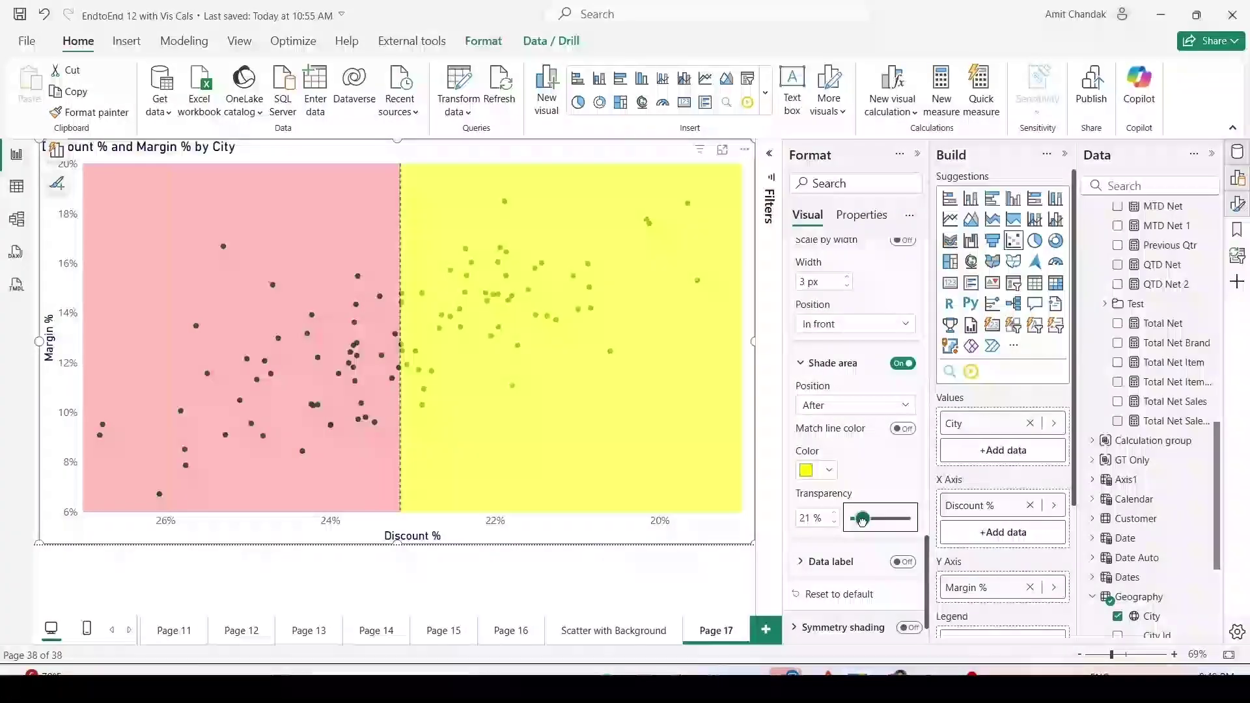
{"action": "left_click_drag", "start_coordinate": [861, 519], "coordinate": [856, 521]}
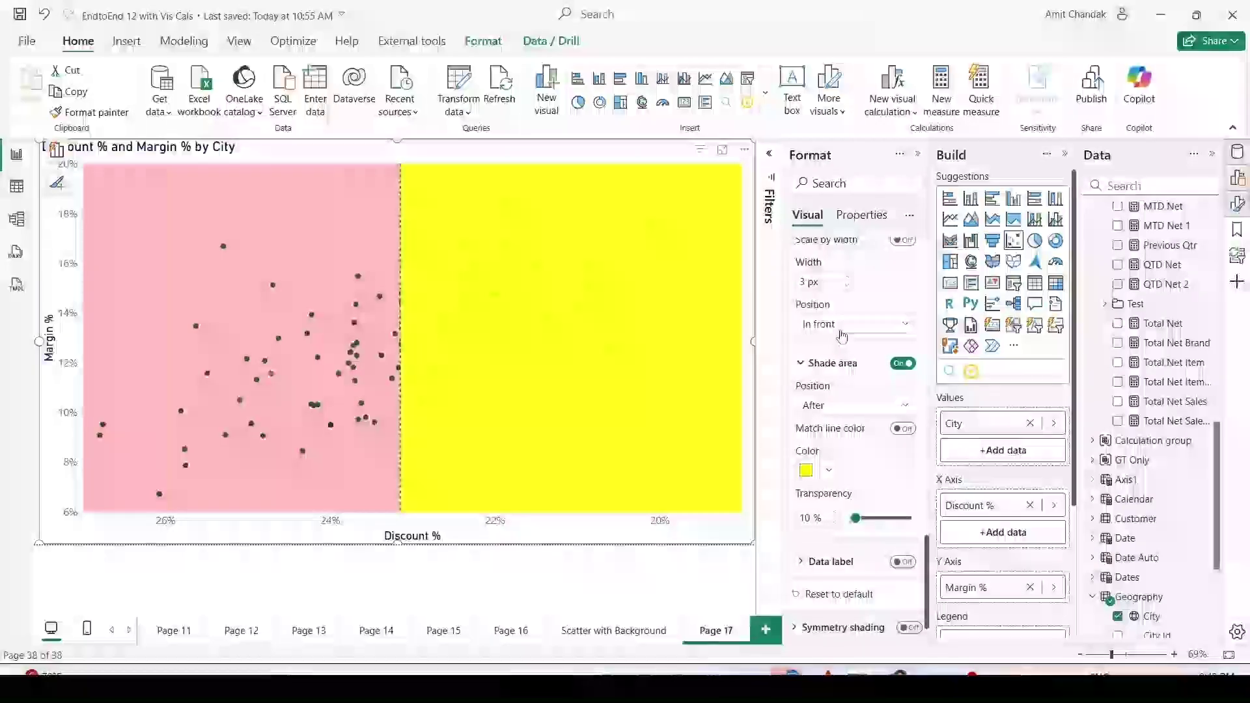
{"action": "left_click", "coordinate": [835, 326]}
{"action": "left_click", "coordinate": [825, 344]}
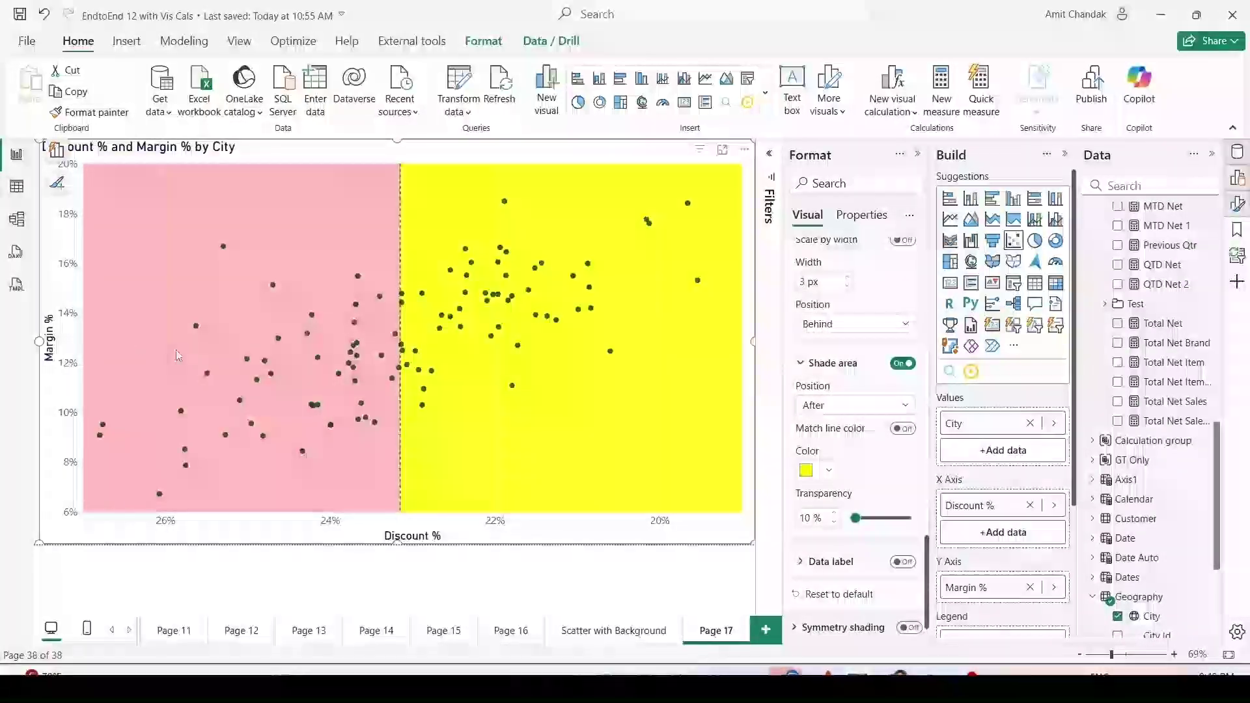
Add a Y-axis constant line whose value comes from the Margin % field.
{"action": "scroll", "coordinate": [861, 366], "scroll_direction": "up", "scroll_amount": 3}
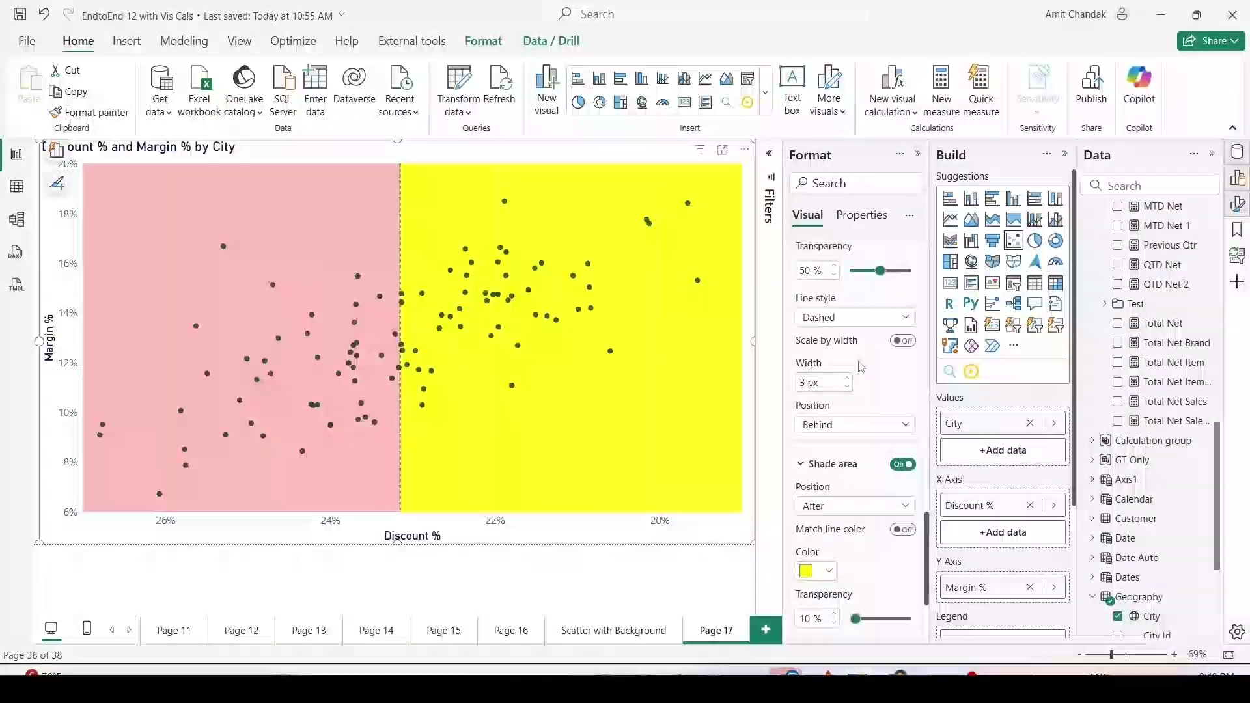
{"action": "scroll", "coordinate": [860, 366], "scroll_direction": "up", "scroll_amount": 6}
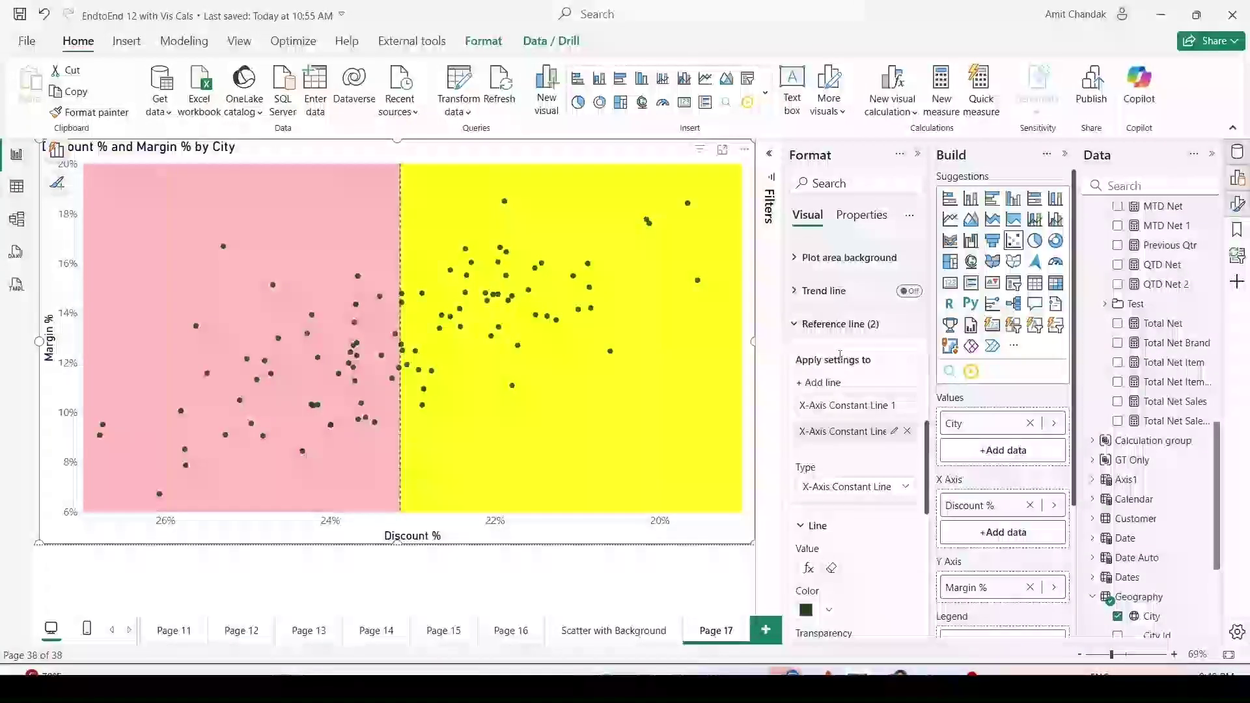
{"action": "left_click", "coordinate": [824, 383]}
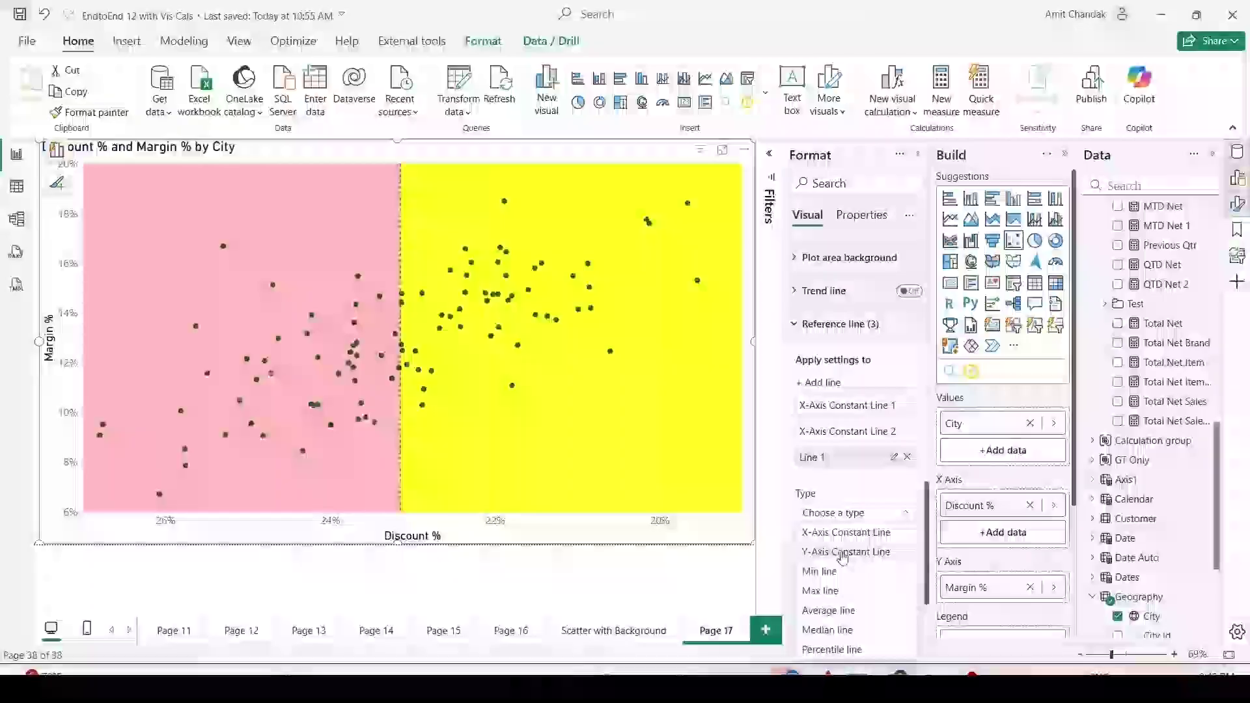
{"action": "left_click", "coordinate": [844, 551]}
{"action": "scroll", "coordinate": [855, 457], "scroll_direction": "down", "scroll_amount": 2}
{"action": "scroll", "coordinate": [855, 458], "scroll_direction": "down", "scroll_amount": 1}
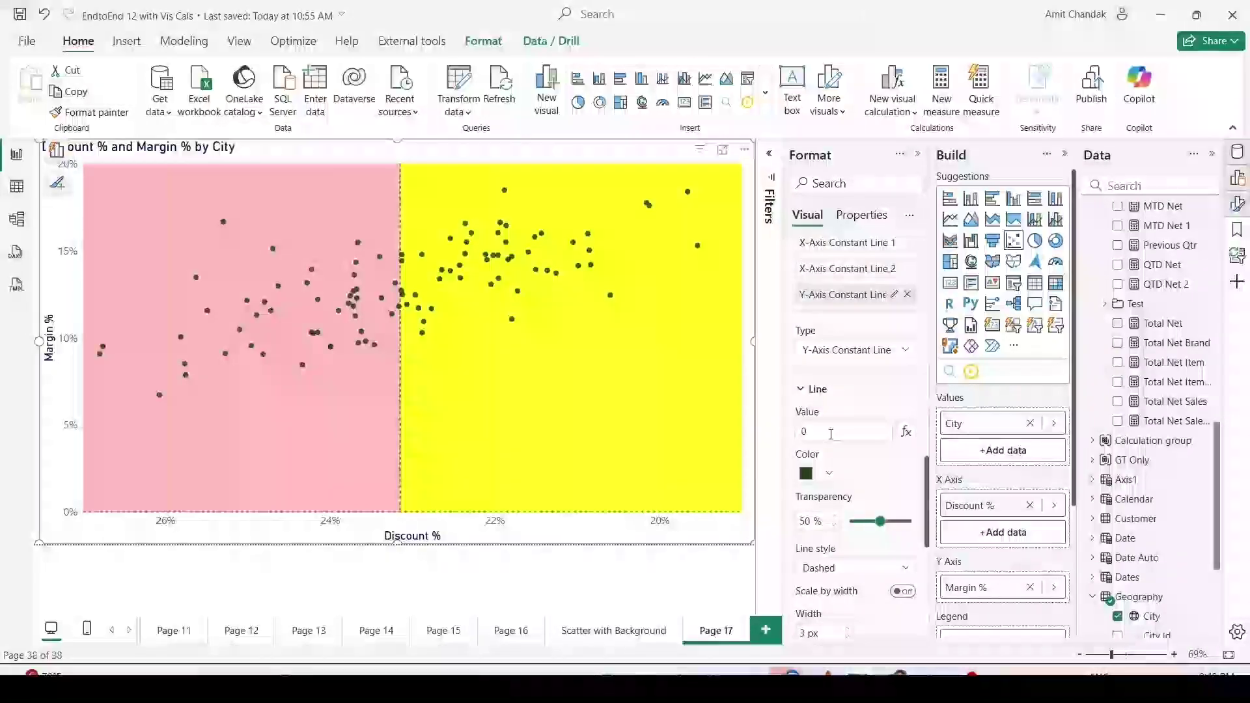
{"action": "left_click", "coordinate": [906, 431]}
{"action": "left_click", "coordinate": [317, 229]}
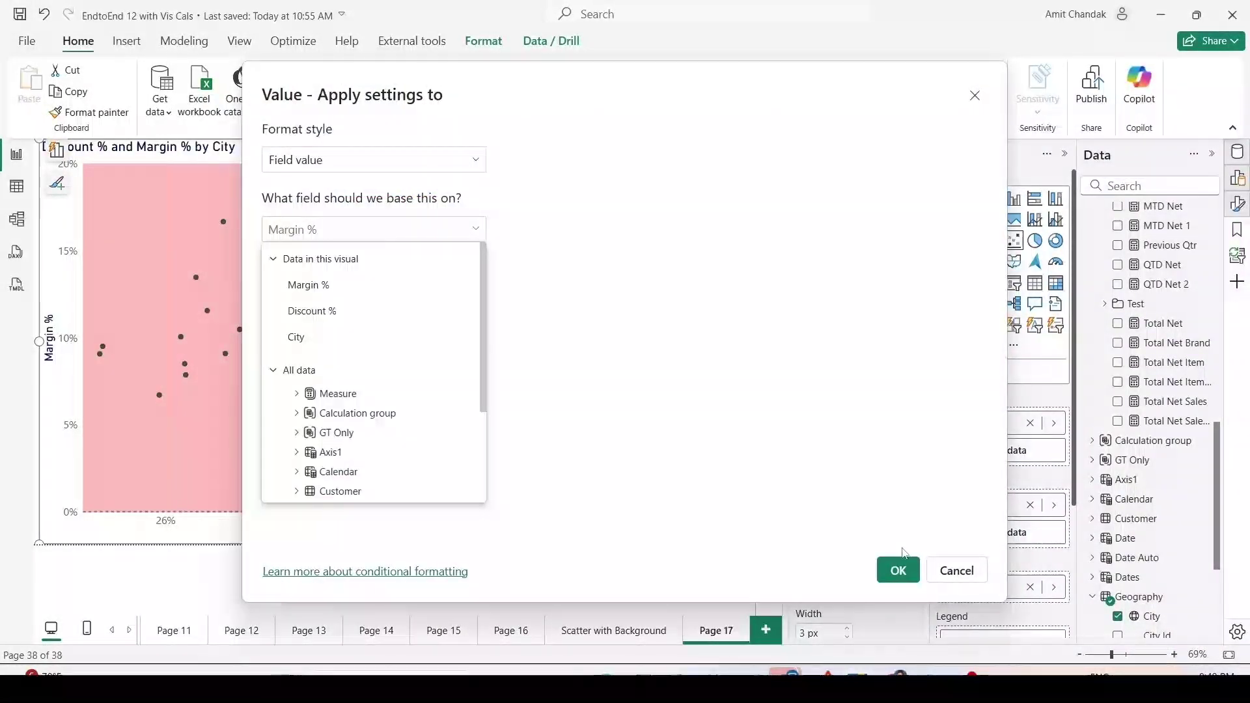
{"action": "left_click", "coordinate": [901, 575]}
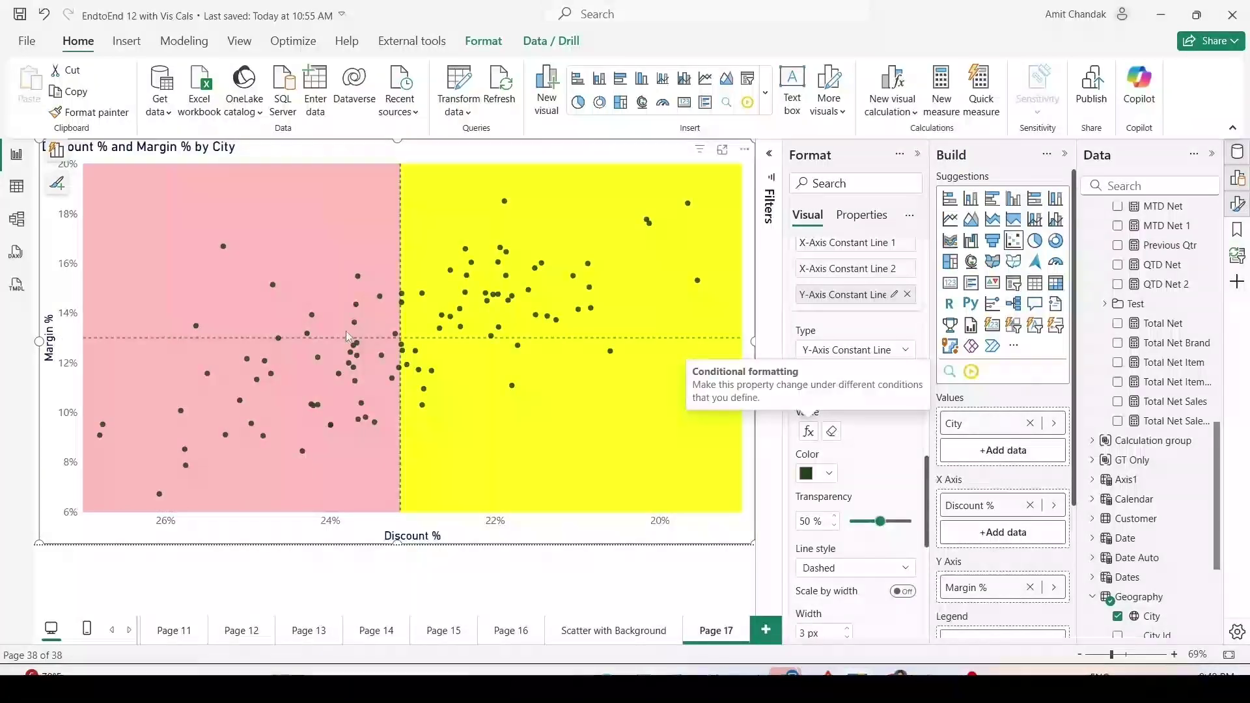
Place the horizontal line behind the data points and turn on its shading.
{"action": "scroll", "coordinate": [852, 439], "scroll_direction": "down", "scroll_amount": 4}
{"action": "left_click", "coordinate": [852, 432]}
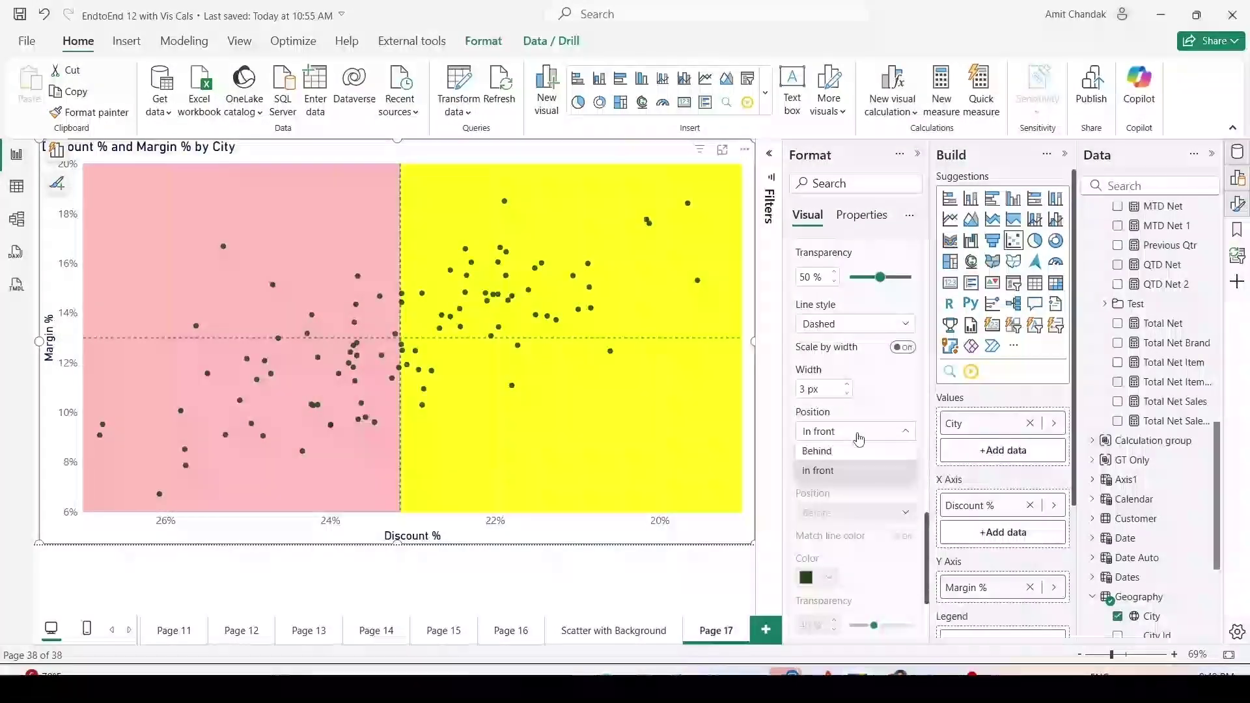
{"action": "left_click", "coordinate": [829, 454]}
{"action": "scroll", "coordinate": [853, 456], "scroll_direction": "down", "scroll_amount": 2}
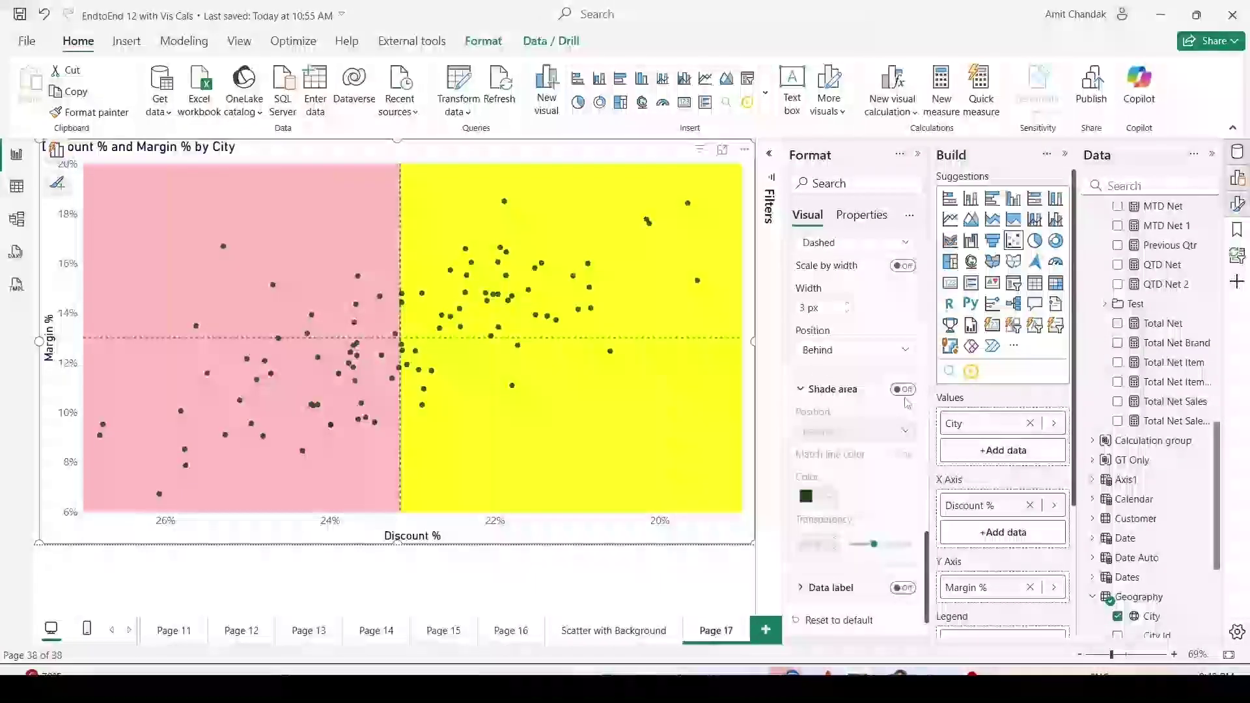
{"action": "left_click", "coordinate": [902, 389]}
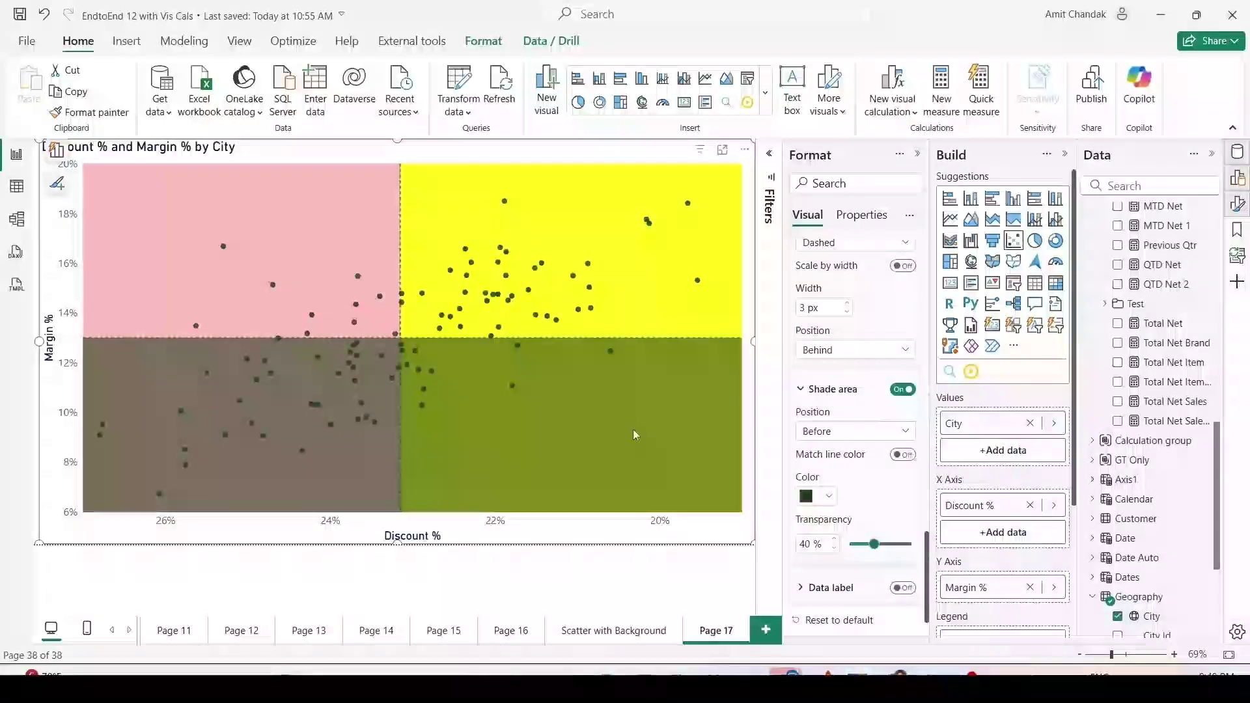
Colour the shading below the line red #FF0000 at 25% transparency.
{"action": "key", "text": "alt+Tab"}
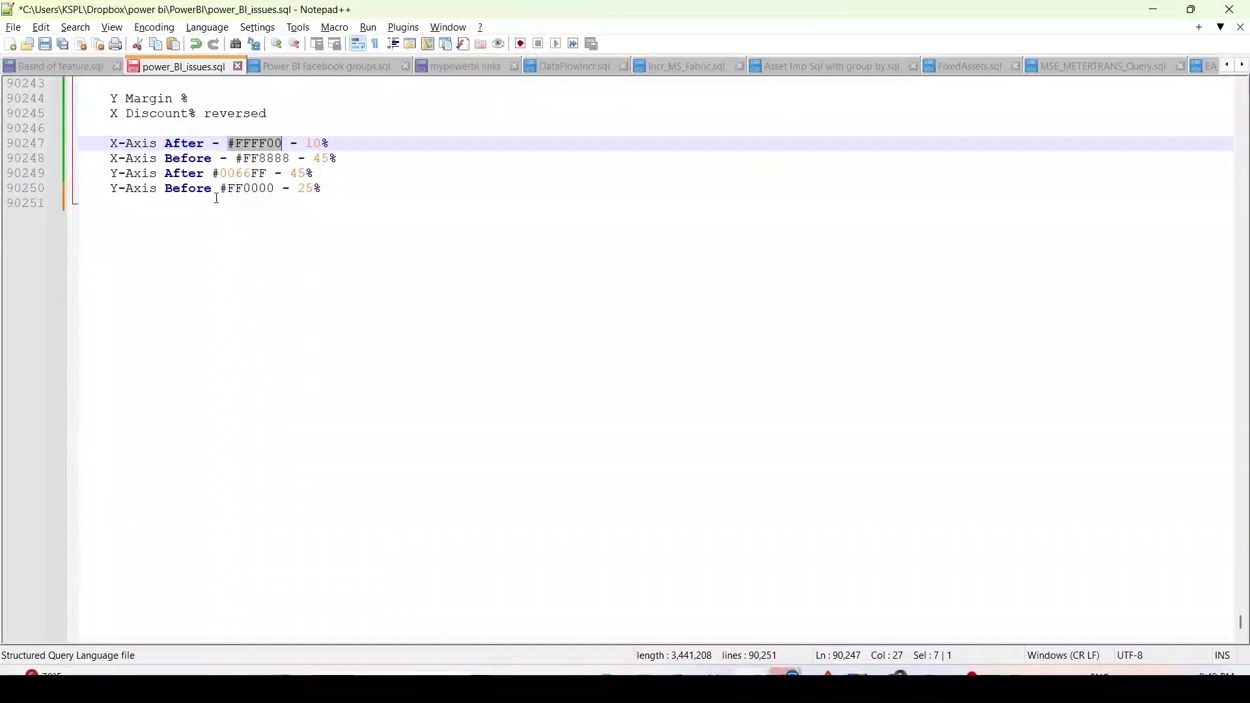
{"action": "left_click_drag", "start_coordinate": [220, 189], "coordinate": [267, 190]}
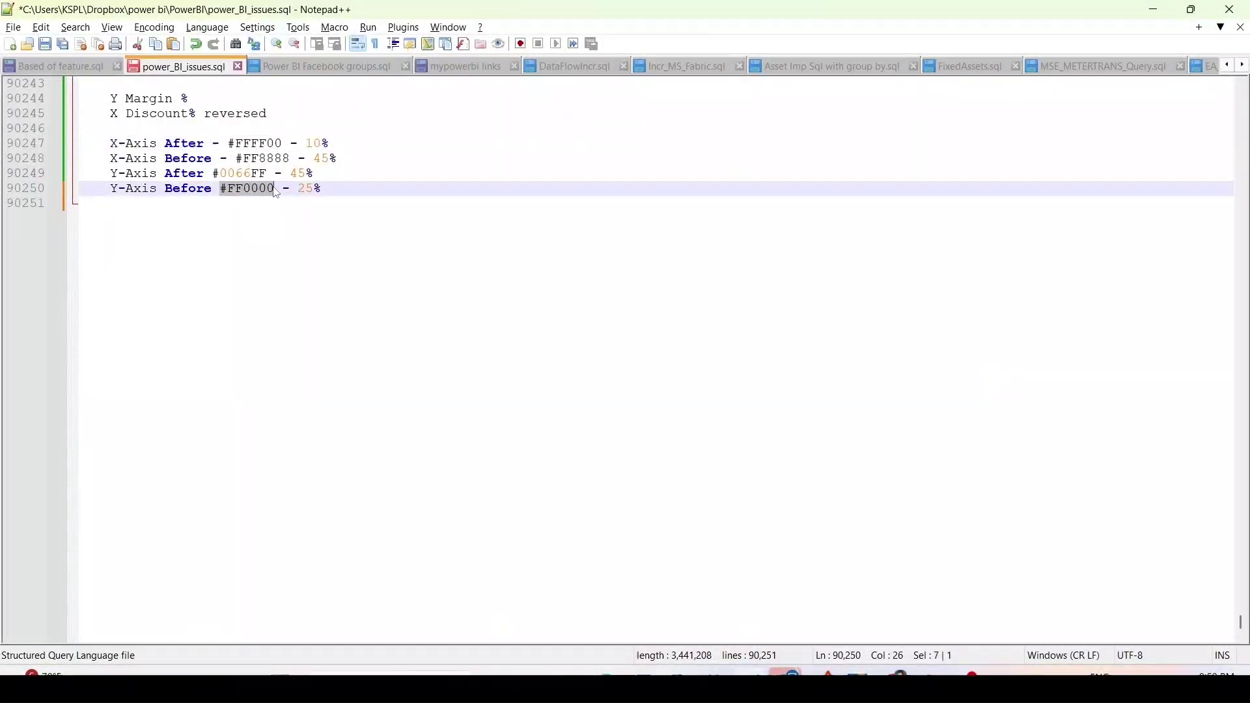
{"action": "key", "text": "alt+Tab"}
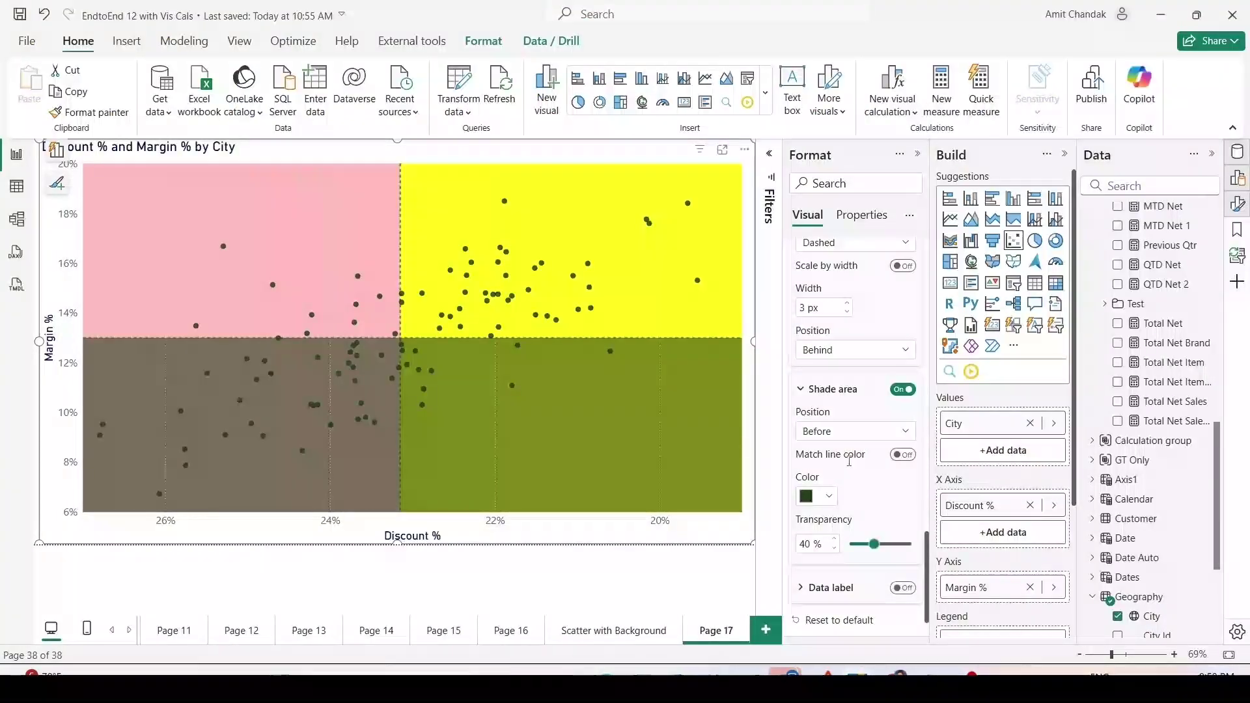
{"action": "left_click", "coordinate": [830, 496]}
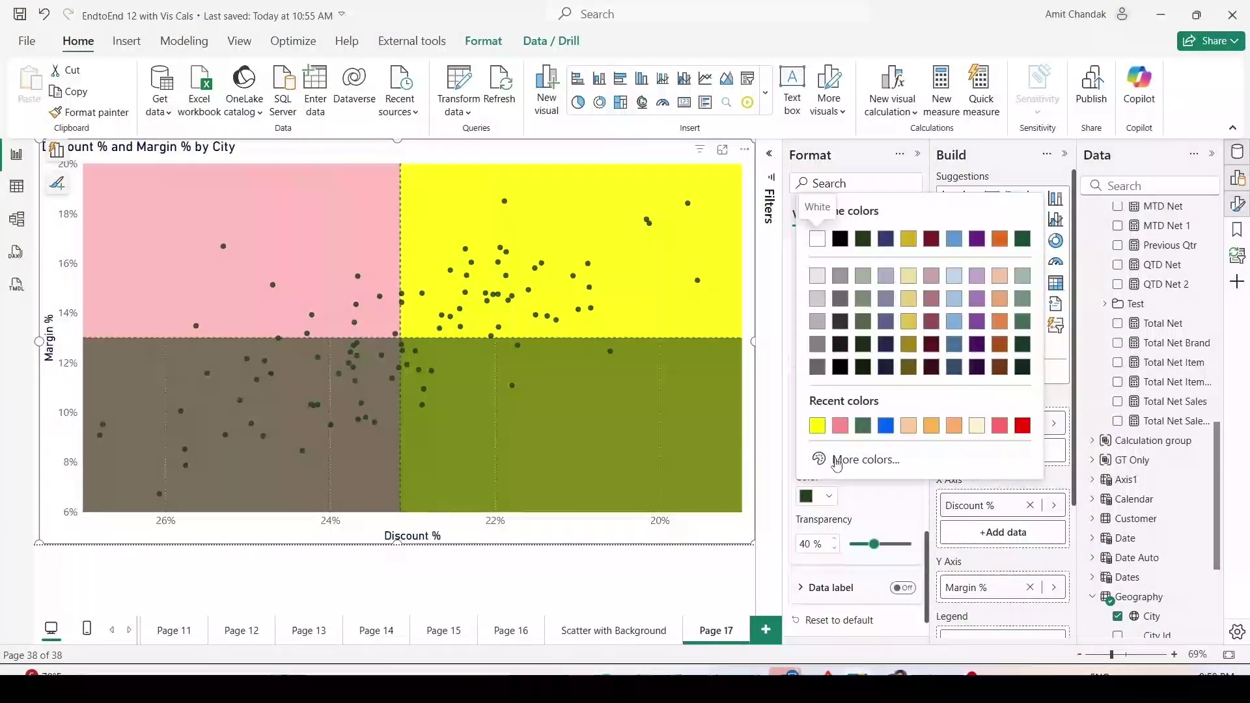
{"action": "left_click", "coordinate": [836, 461]}
{"action": "type", "text": "#FF0000"}
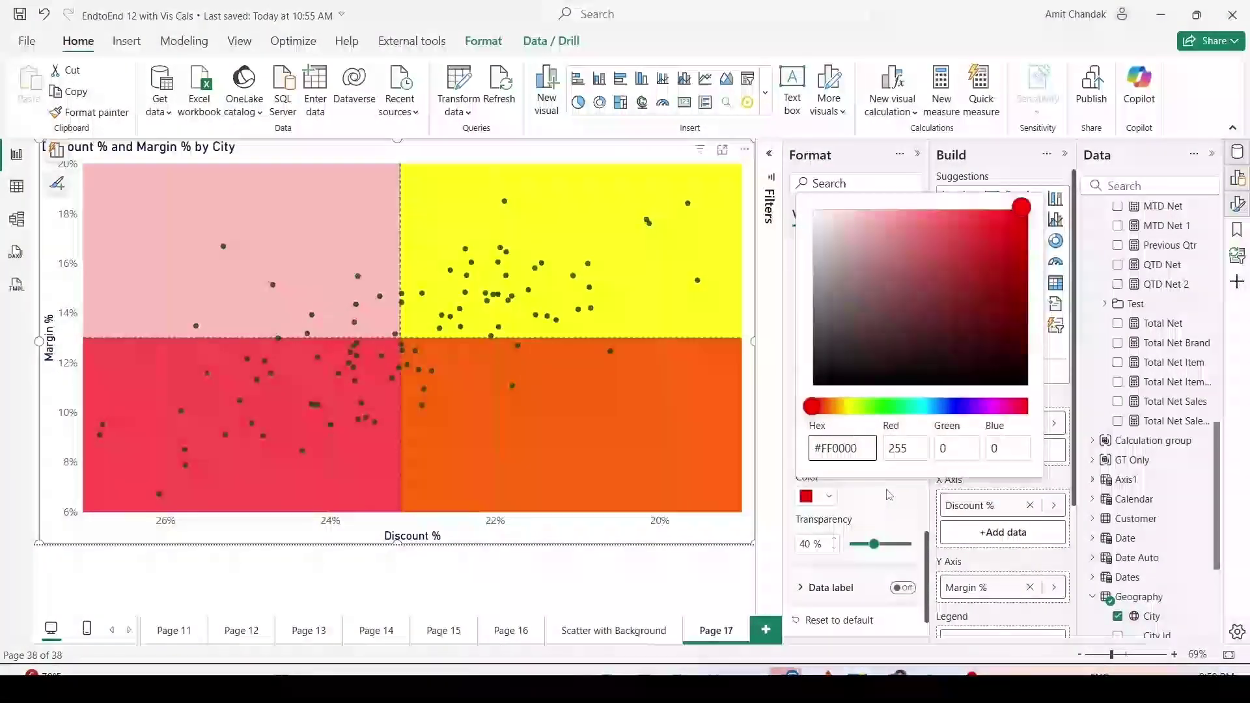
{"action": "left_click", "coordinate": [885, 496]}
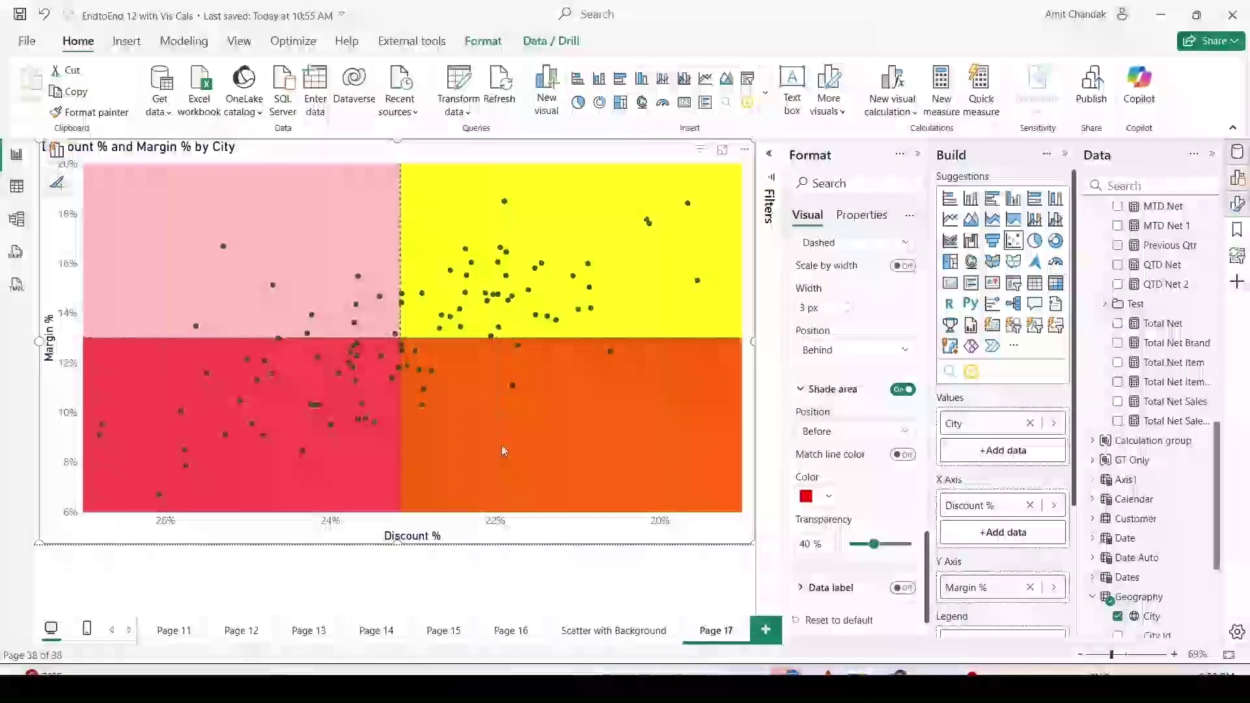
{"action": "key", "text": "alt+Tab"}
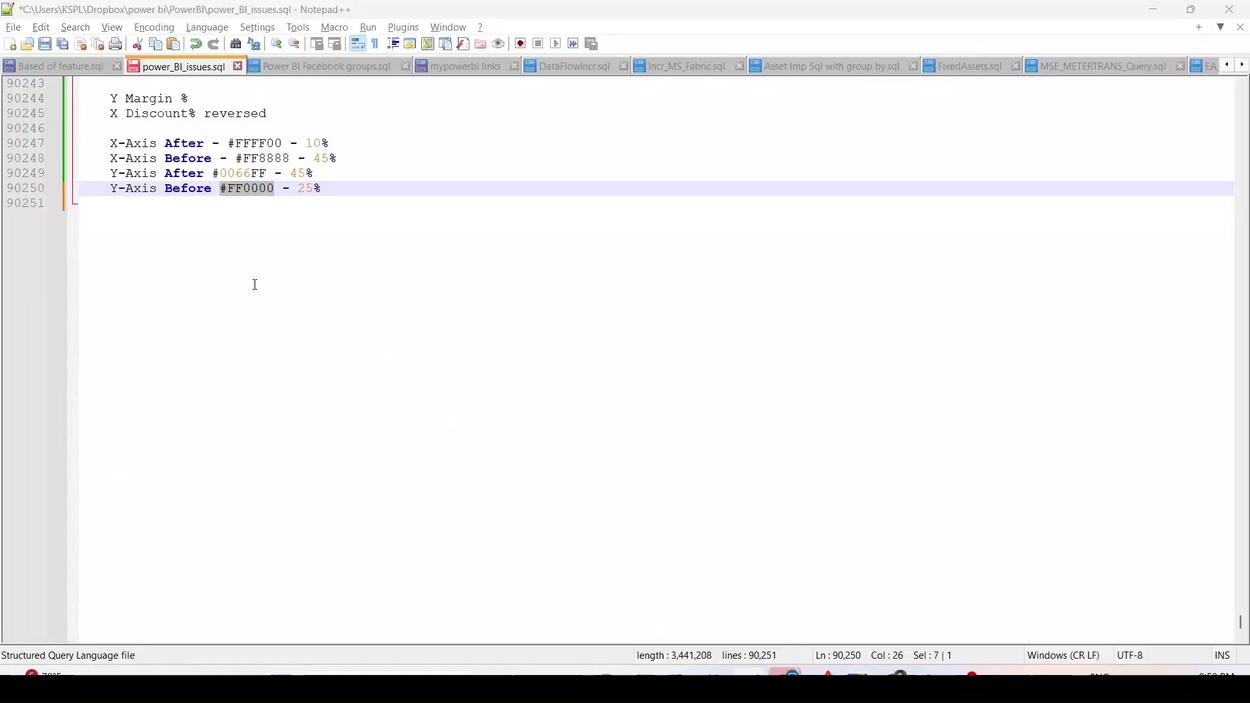
{"action": "key", "text": "alt+Tab"}
{"action": "double_click", "coordinate": [811, 543]}
{"action": "type", "text": "25"}
{"action": "key", "text": "Return"}
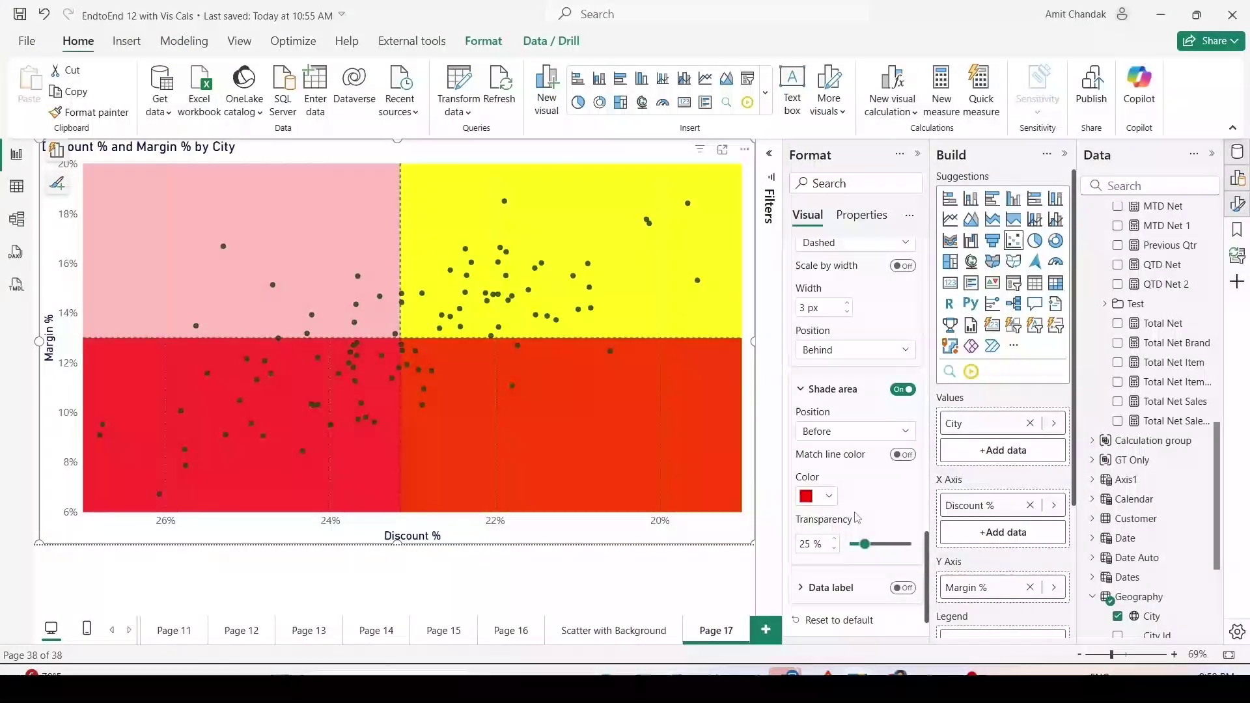
Add a fourth Y-axis constant line based on Margin %, placed behind the data points.
{"action": "scroll", "coordinate": [857, 352], "scroll_direction": "up", "scroll_amount": 5}
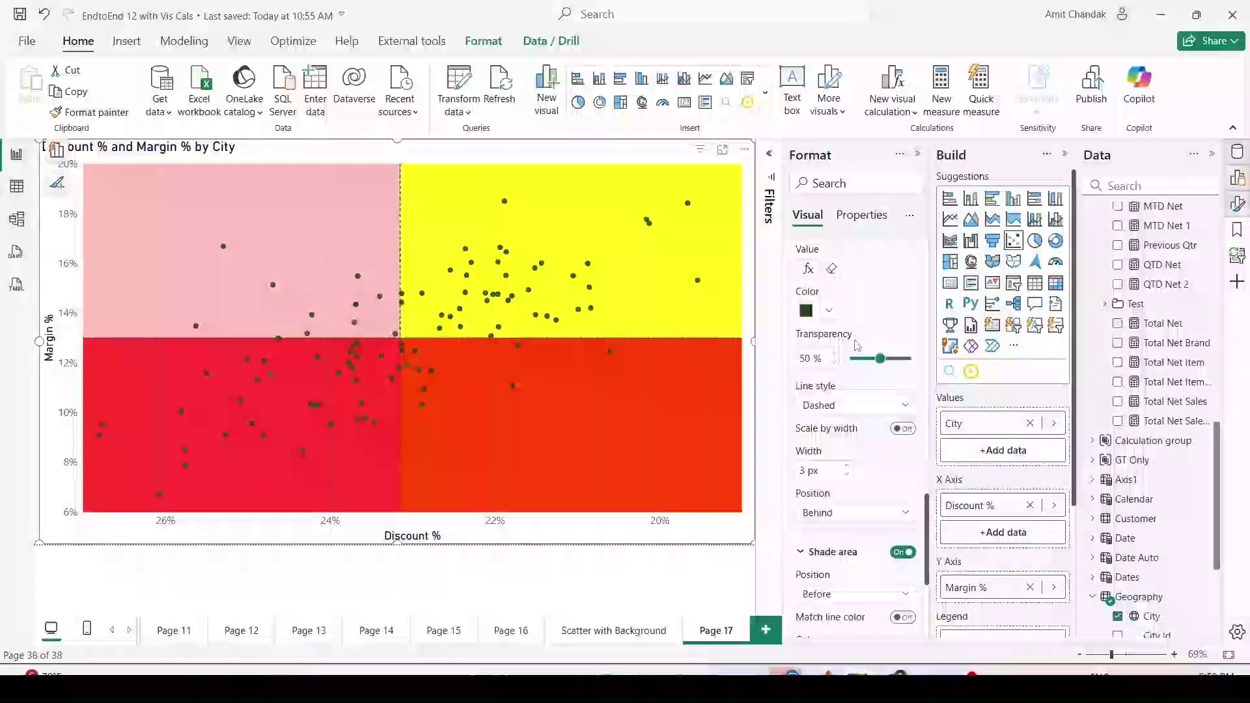
{"action": "scroll", "coordinate": [846, 325], "scroll_direction": "up", "scroll_amount": 2}
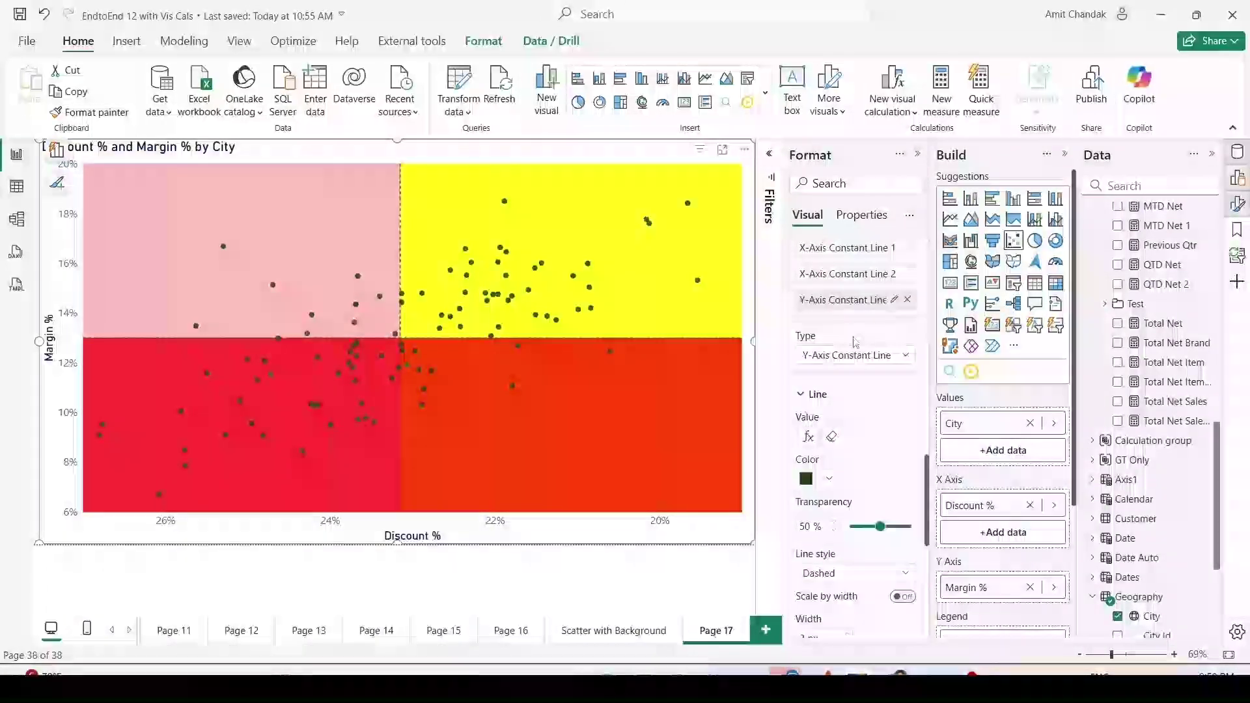
{"action": "left_click", "coordinate": [822, 301]}
{"action": "left_click", "coordinate": [826, 459]}
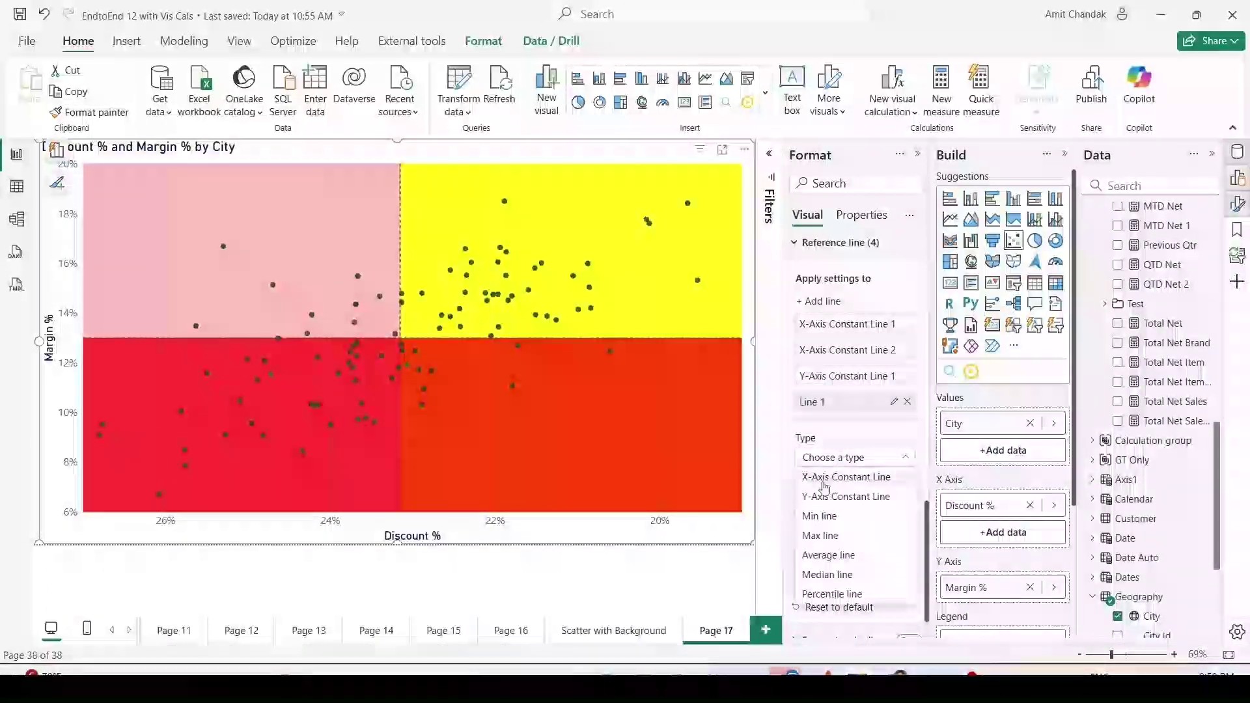
{"action": "left_click", "coordinate": [843, 496]}
{"action": "scroll", "coordinate": [847, 456], "scroll_direction": "down", "scroll_amount": 3}
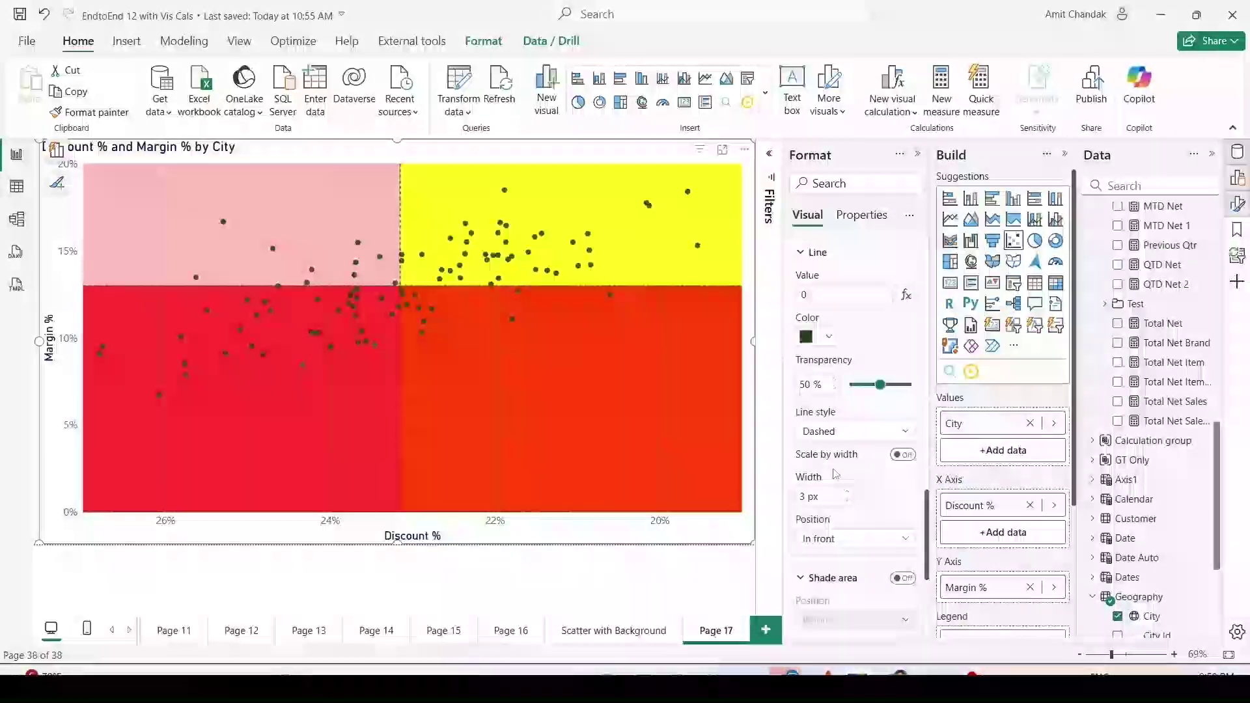
{"action": "left_click", "coordinate": [905, 295]}
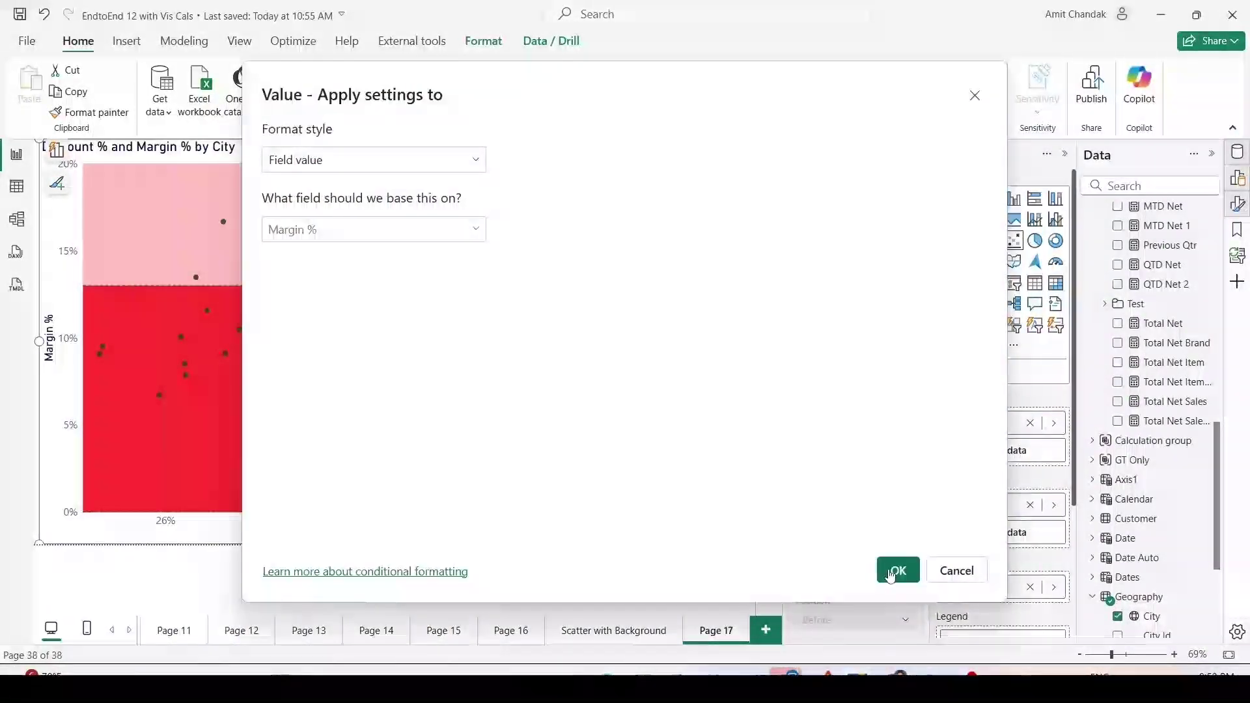
{"action": "left_click", "coordinate": [897, 571]}
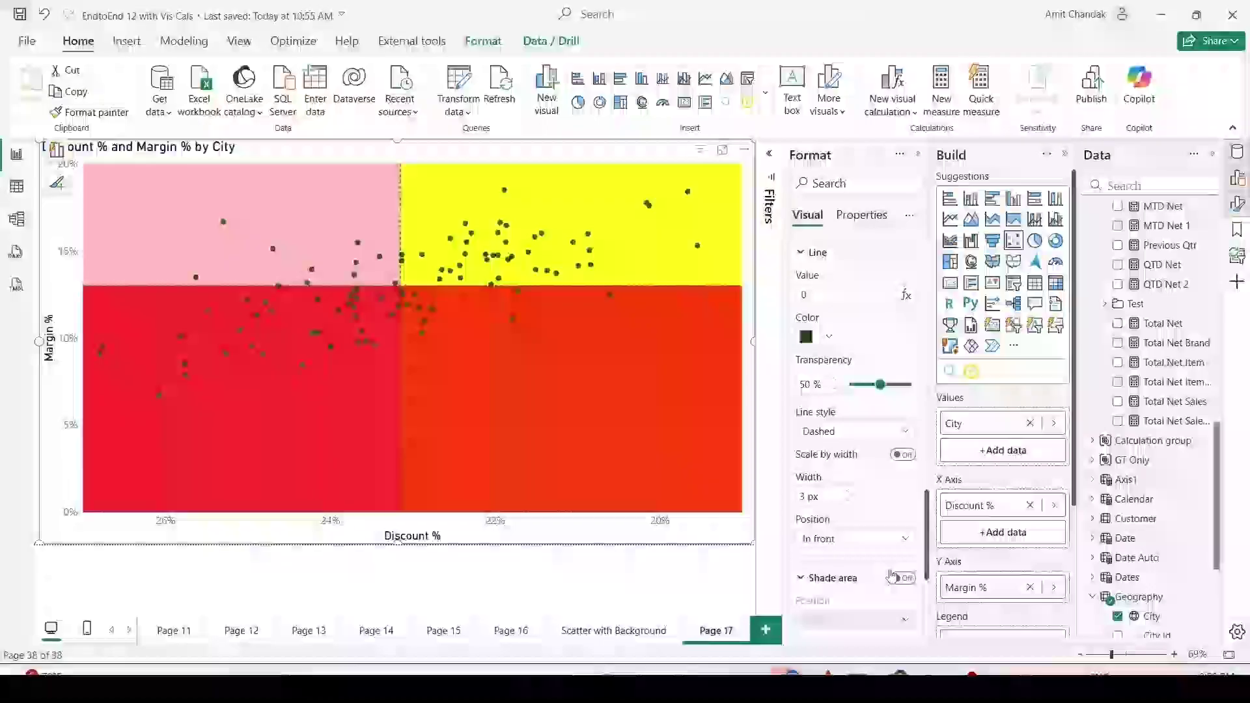
{"action": "left_click", "coordinate": [855, 457]}
{"action": "left_click", "coordinate": [817, 495]}
Shade the area above this line blue #0066FF, raising its transparency from 40% to 45%.
{"action": "scroll", "coordinate": [846, 423], "scroll_direction": "down", "scroll_amount": 3}
{"action": "left_click", "coordinate": [902, 333]}
{"action": "left_click", "coordinate": [855, 376]}
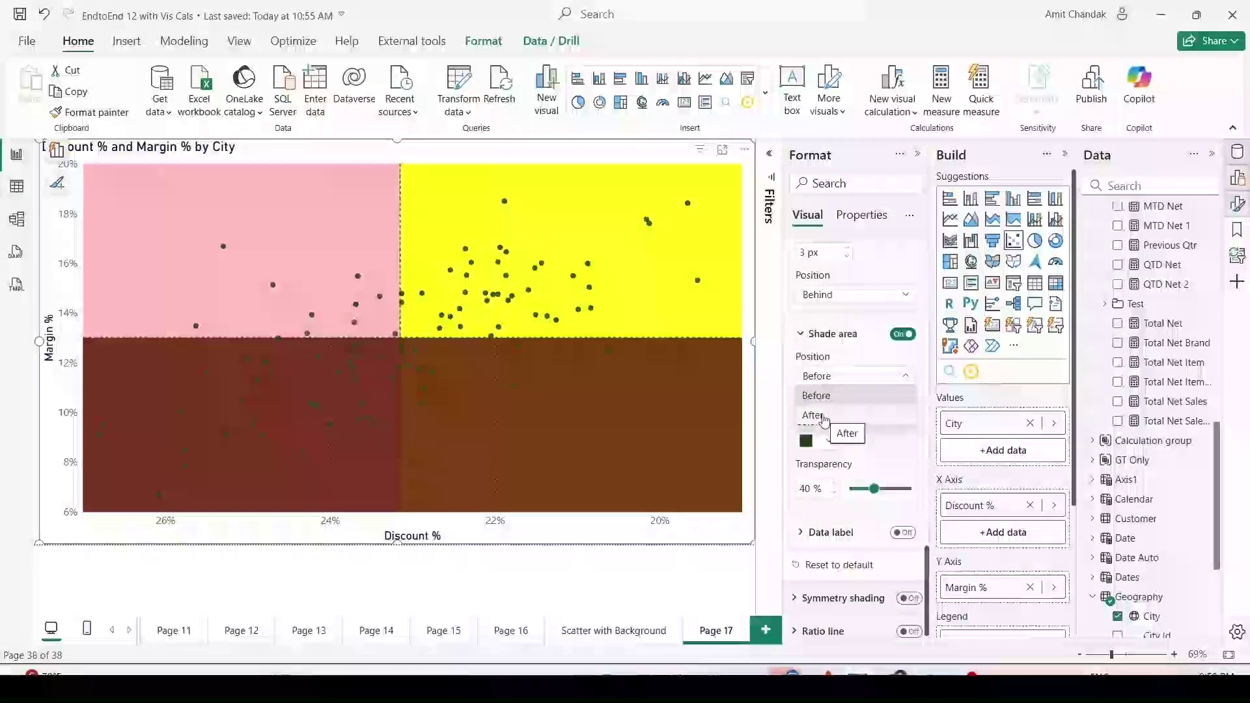
{"action": "left_click", "coordinate": [824, 417]}
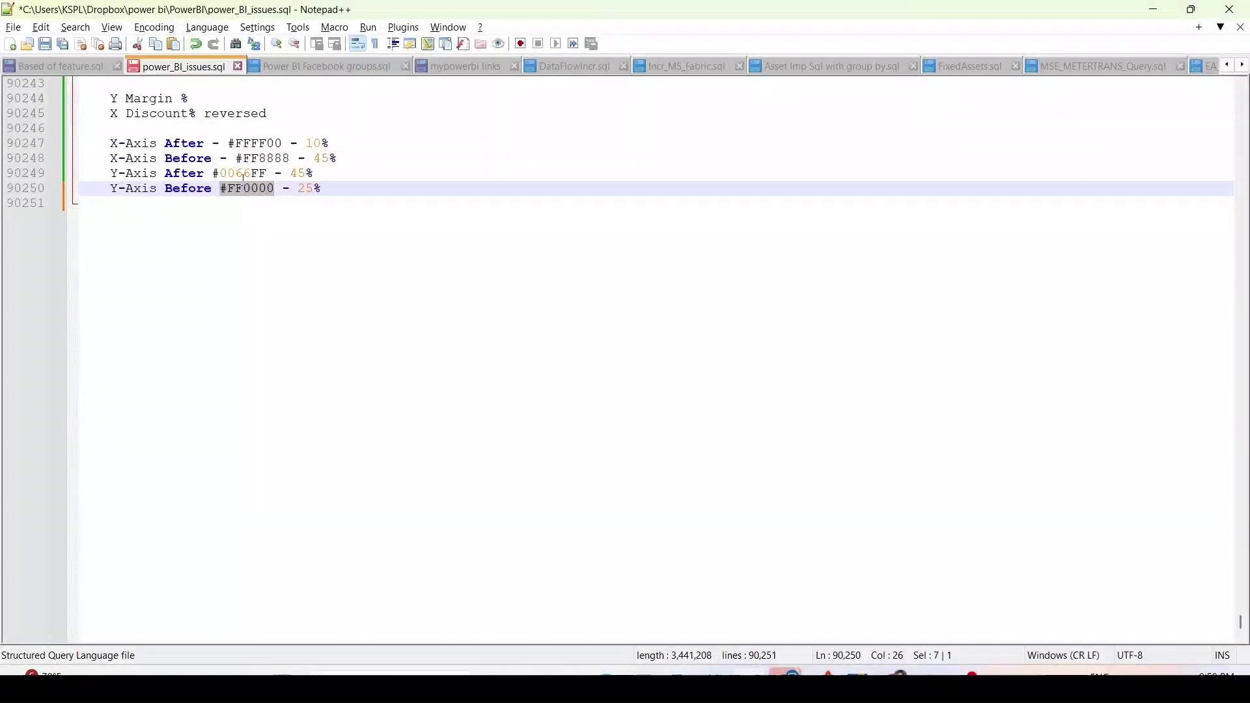
{"action": "double_click", "coordinate": [244, 174]}
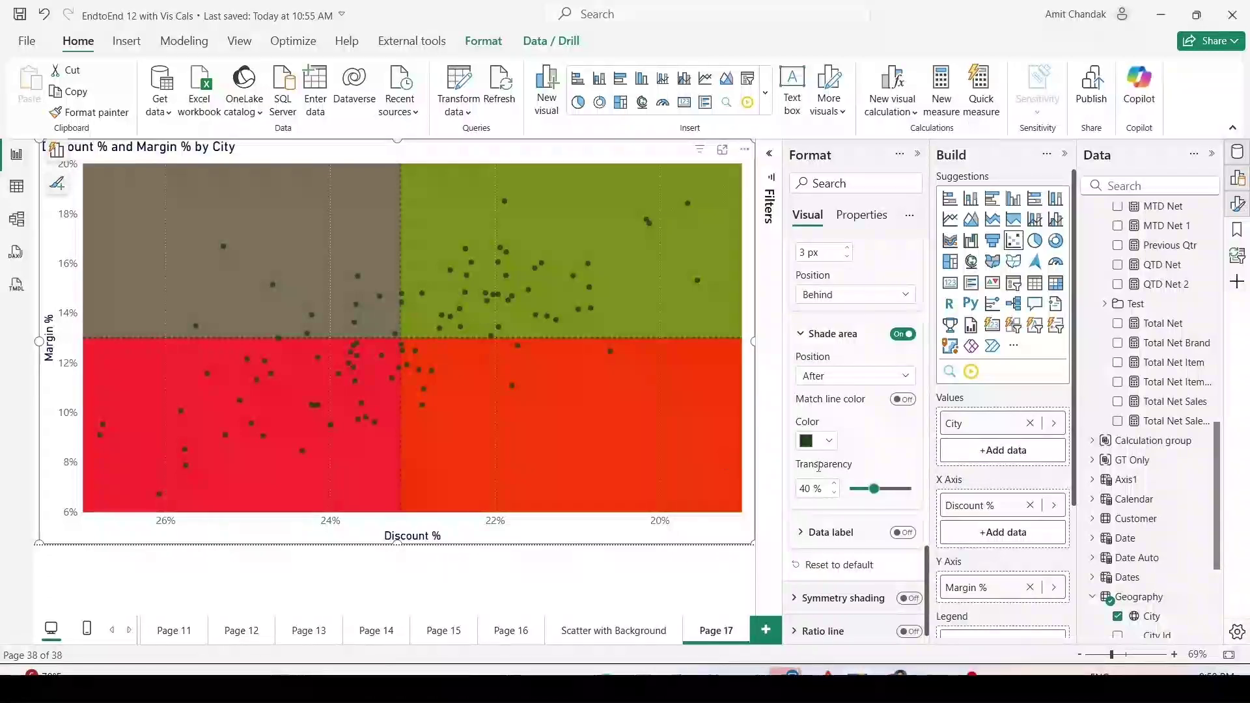
{"action": "left_click", "coordinate": [814, 441]}
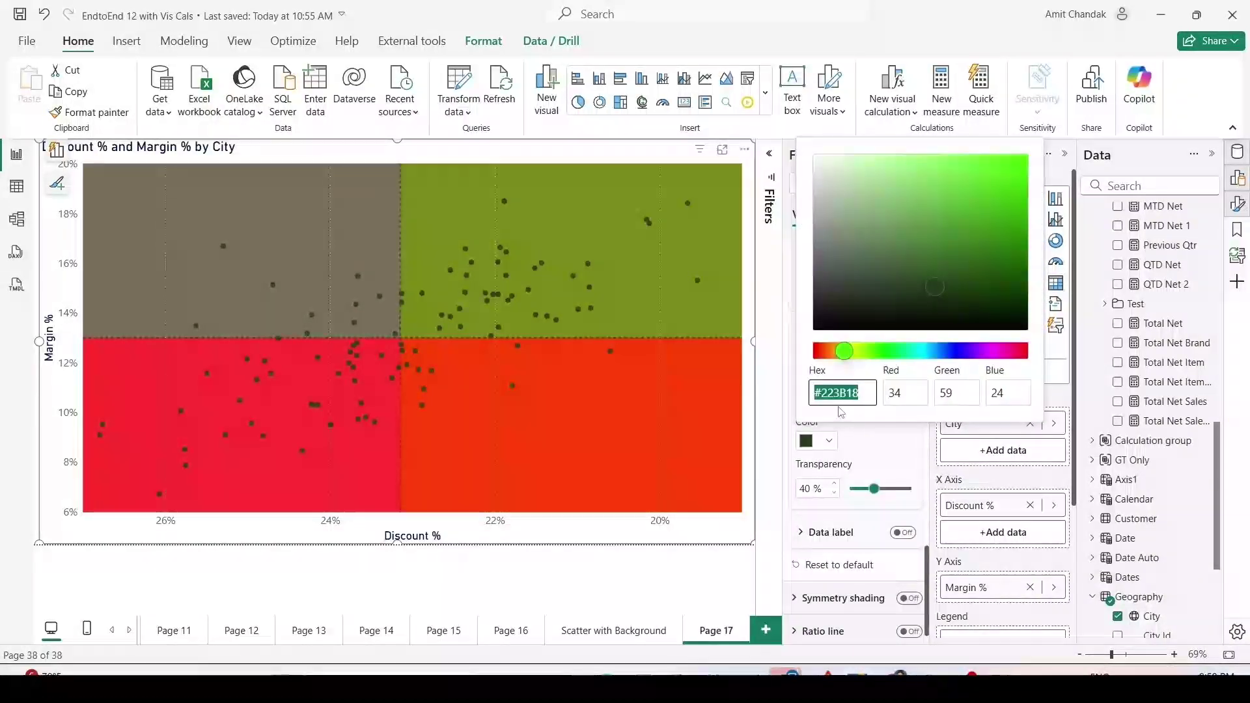
{"action": "type", "text": "#0066FF"}
{"action": "left_click", "coordinate": [857, 441]}
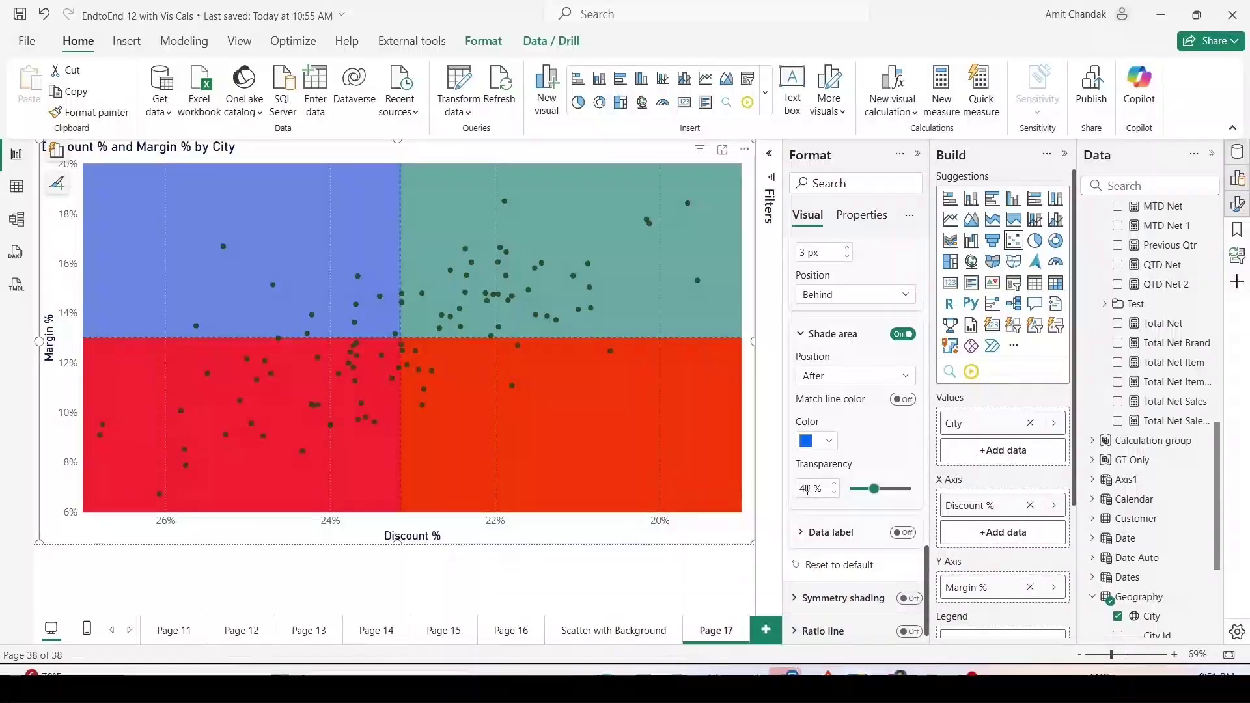
{"action": "key", "text": "BackSpace"}
{"action": "type", "text": "5"}
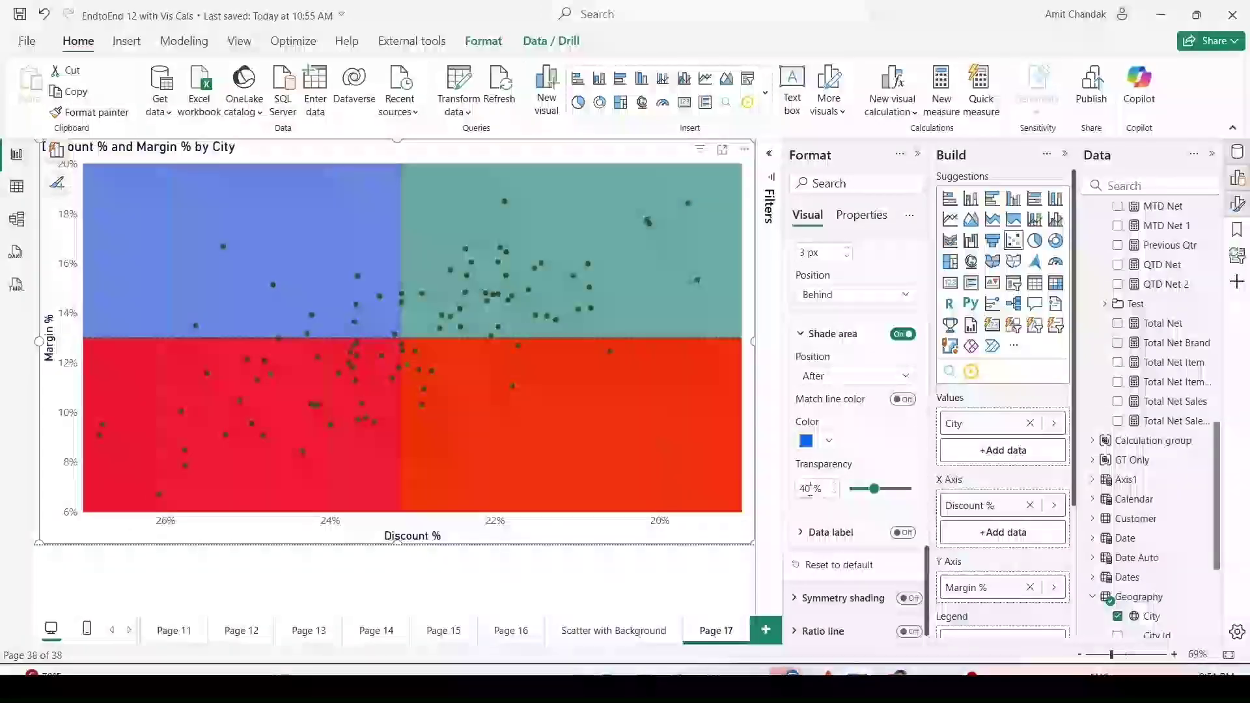
{"action": "scroll", "coordinate": [878, 458], "scroll_direction": "up", "scroll_amount": 2}
{"action": "scroll", "coordinate": [878, 458], "scroll_direction": "up", "scroll_amount": 3}
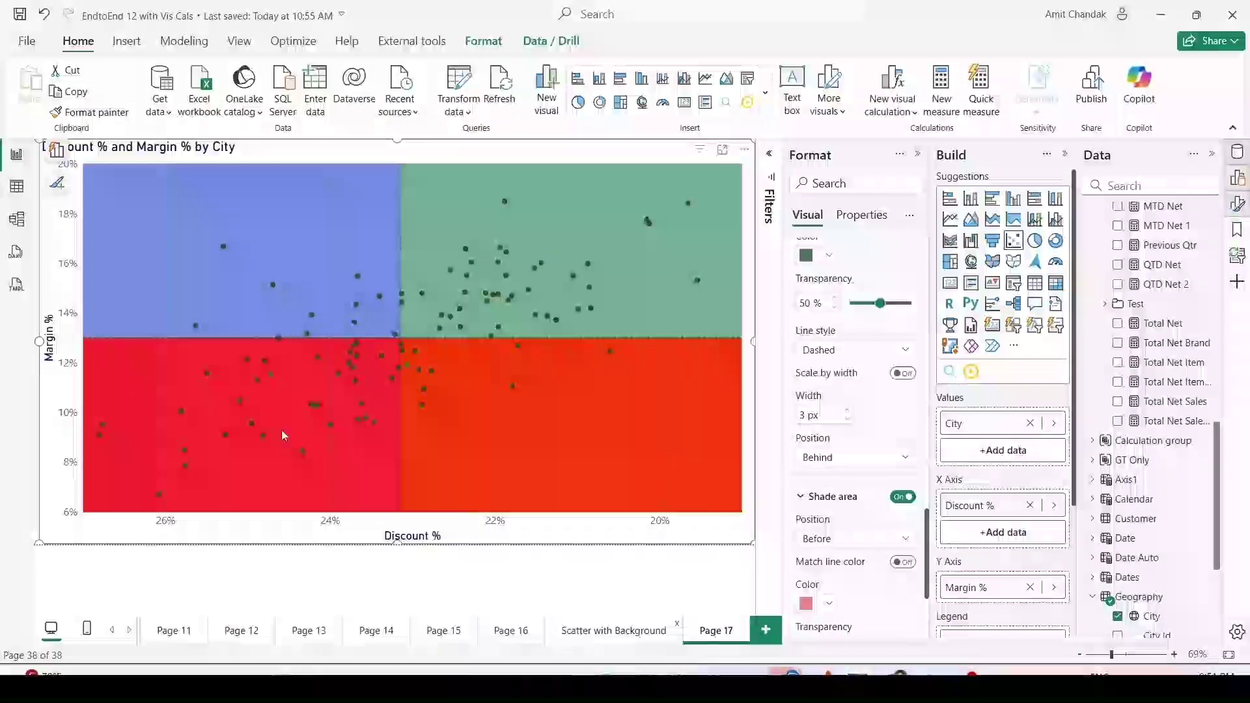
{"action": "left_click", "coordinate": [645, 634]}
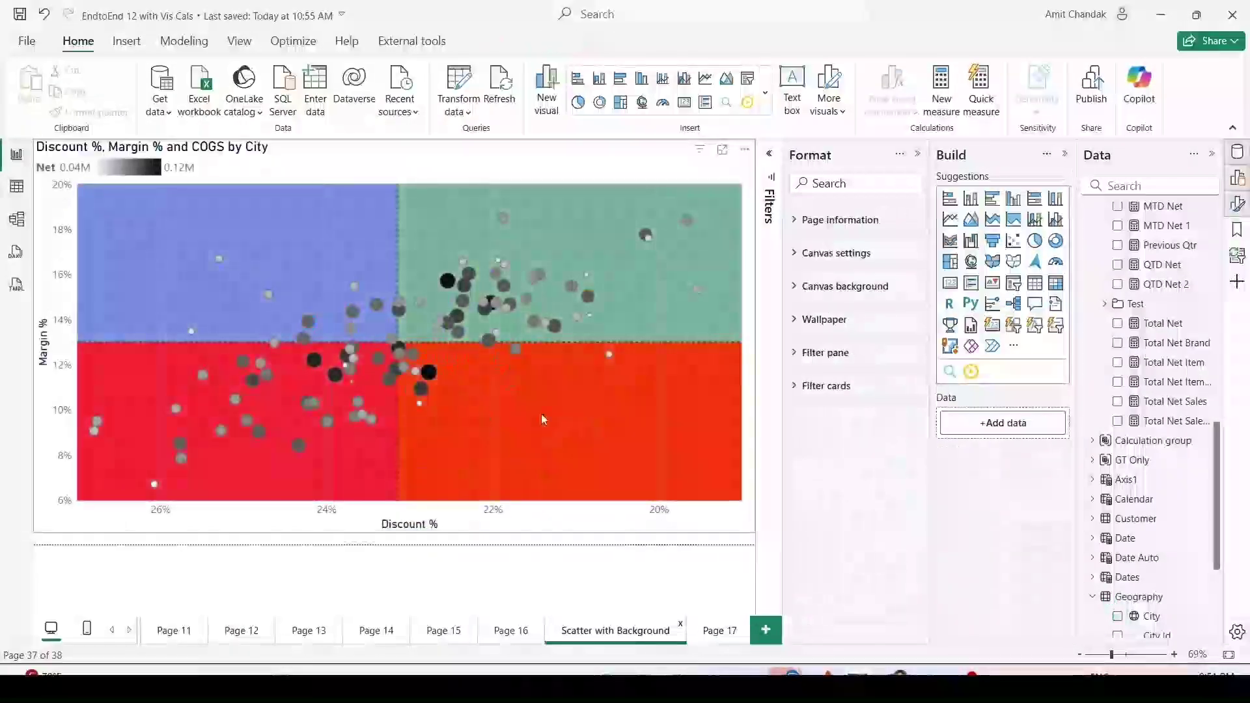
{"action": "left_click", "coordinate": [718, 630]}
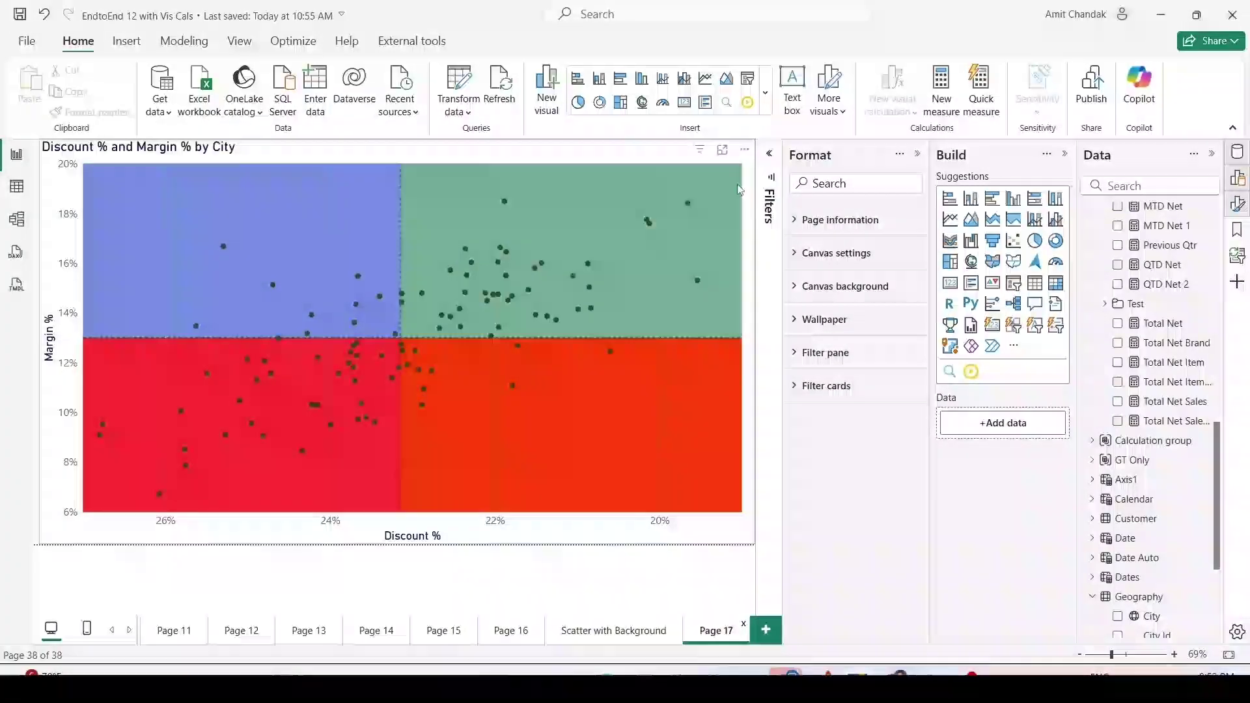
{"action": "left_click", "coordinate": [734, 218]}
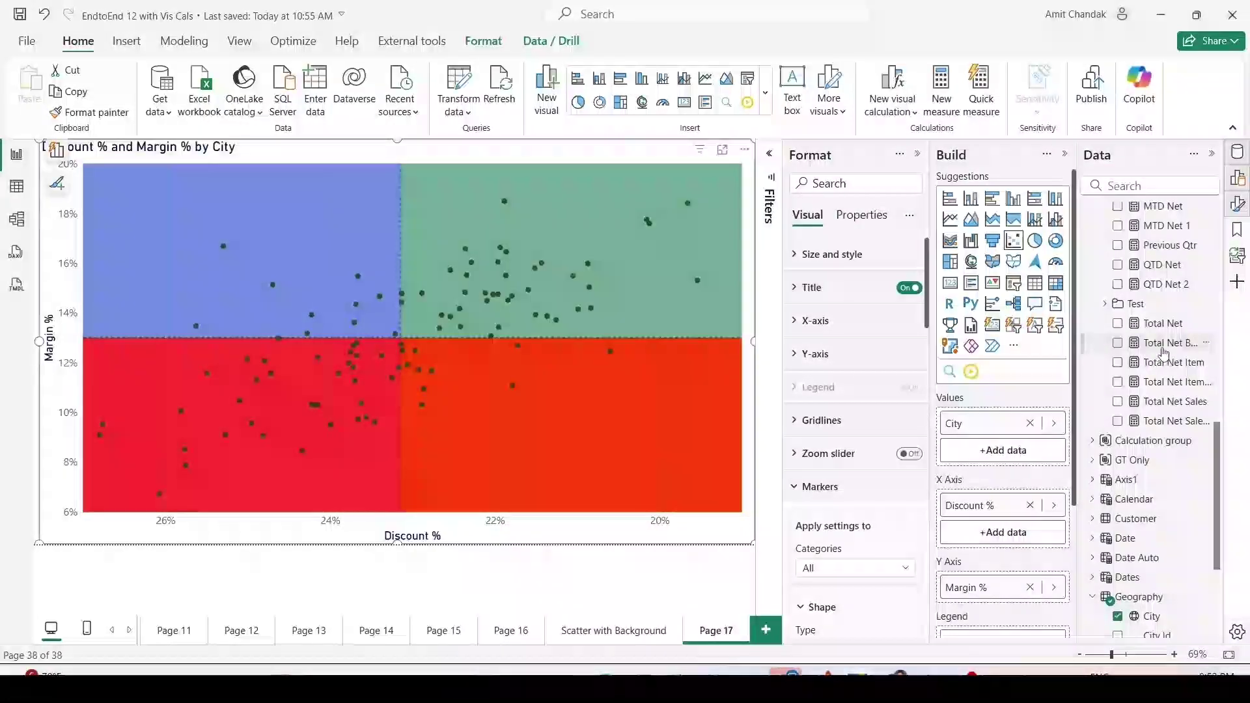
Put COGS in the Size well so bubbles are sized by COGS.
{"action": "scroll", "coordinate": [1163, 352], "scroll_direction": "up", "scroll_amount": 5}
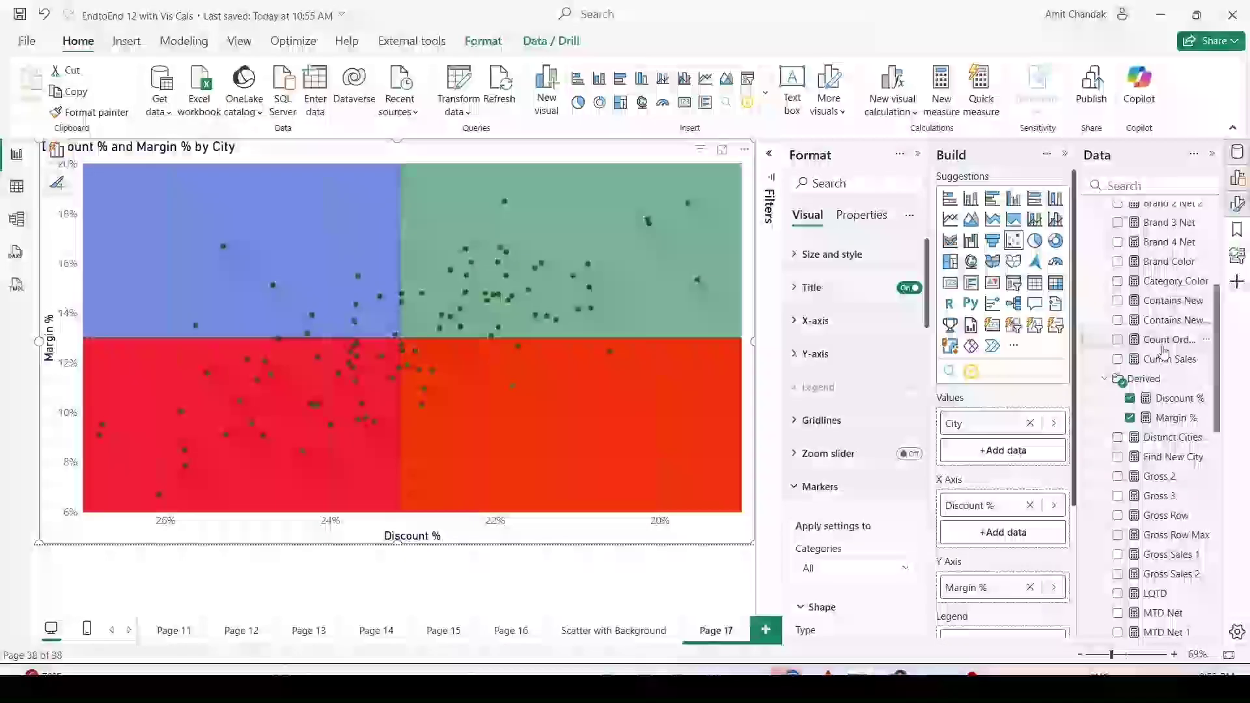
{"action": "scroll", "coordinate": [1163, 353], "scroll_direction": "up", "scroll_amount": 3}
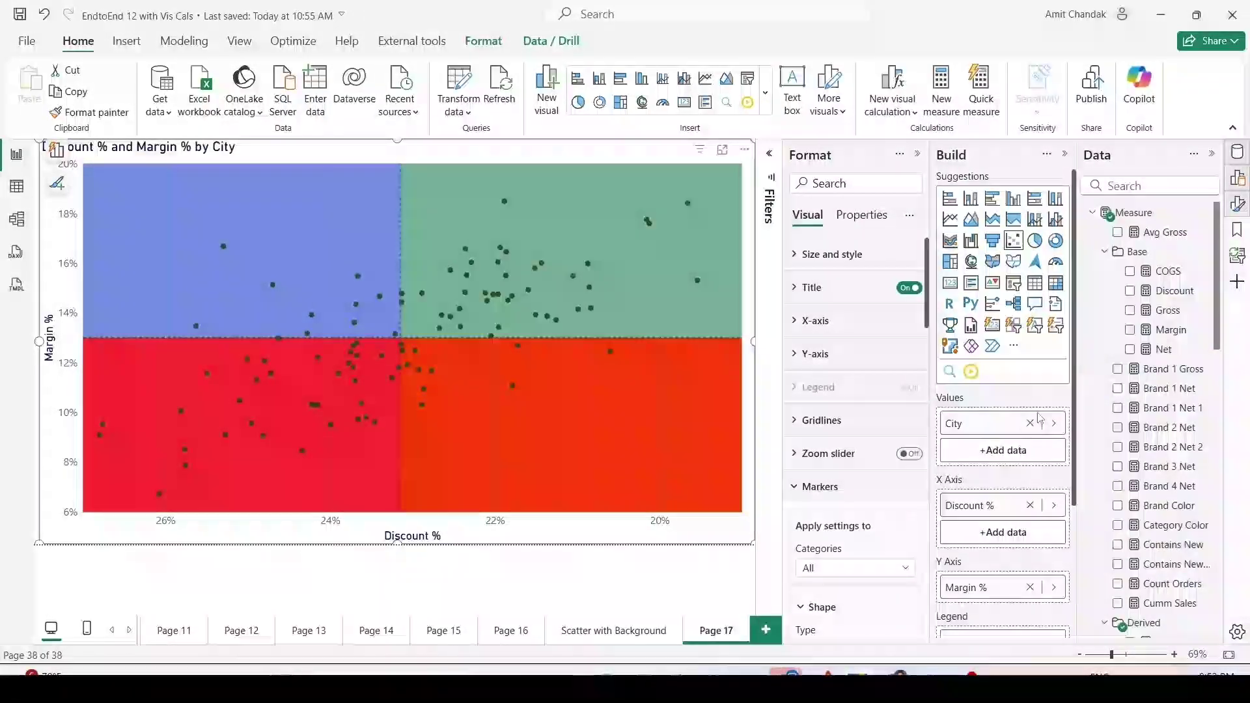
{"action": "scroll", "coordinate": [1027, 429], "scroll_direction": "down", "scroll_amount": 2}
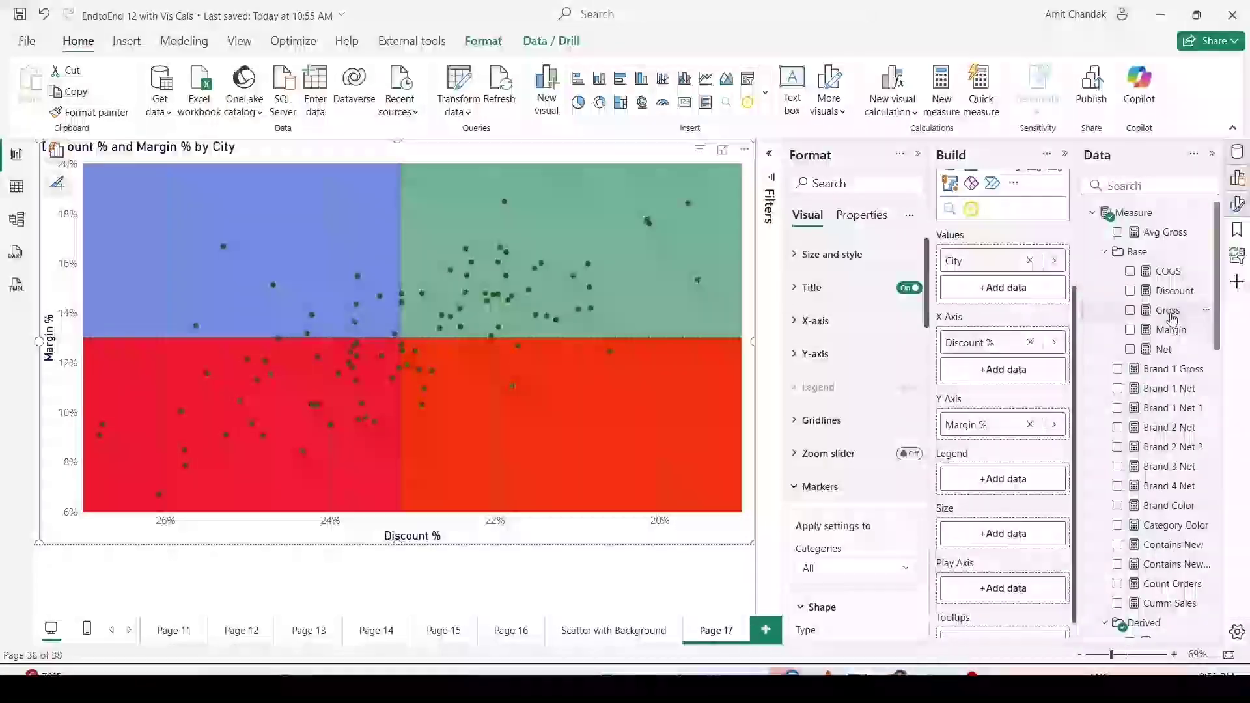
{"action": "left_click_drag", "start_coordinate": [1002, 546], "coordinate": [1003, 539]}
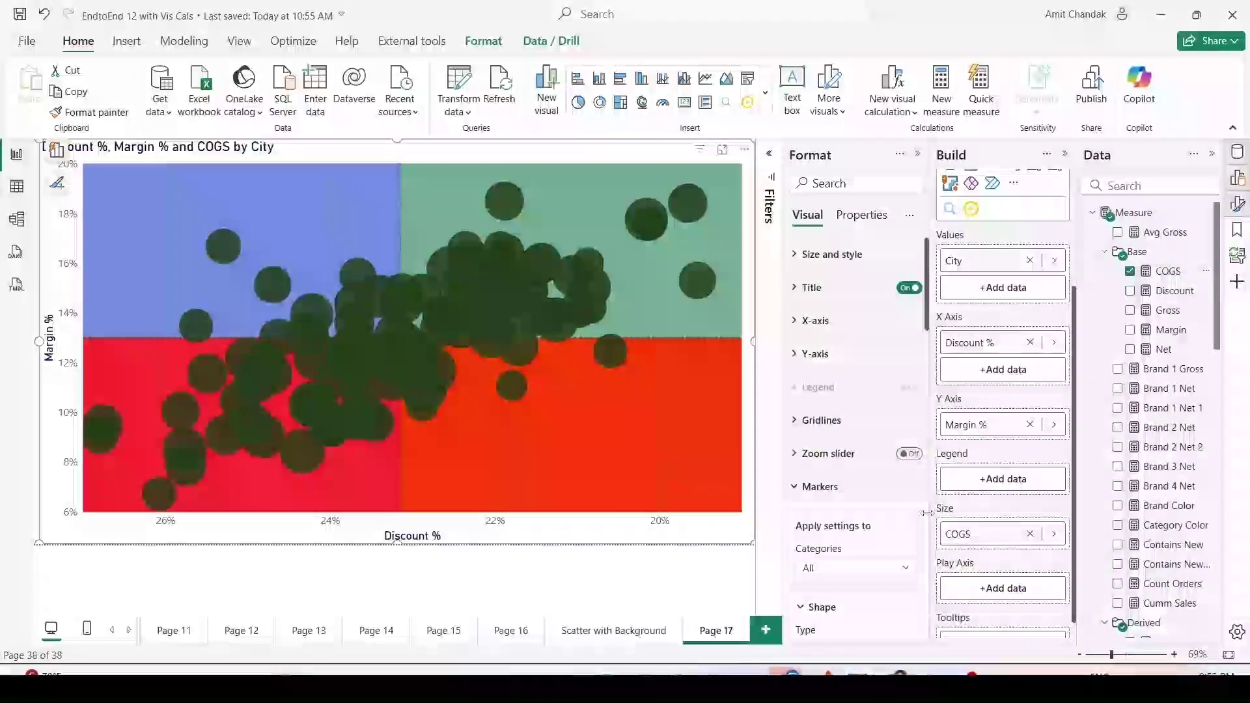
Set the marker size multiplier to -25.
{"action": "scroll", "coordinate": [827, 464], "scroll_direction": "down", "scroll_amount": 4}
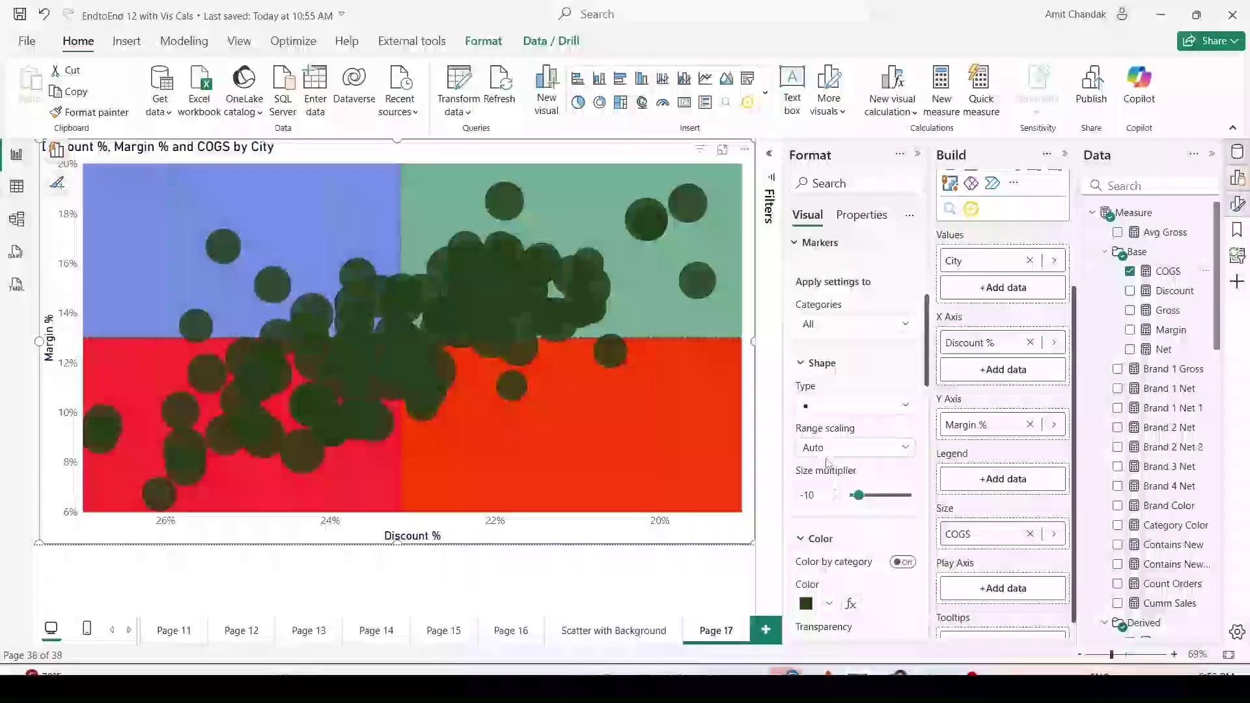
{"action": "left_click", "coordinate": [811, 494]}
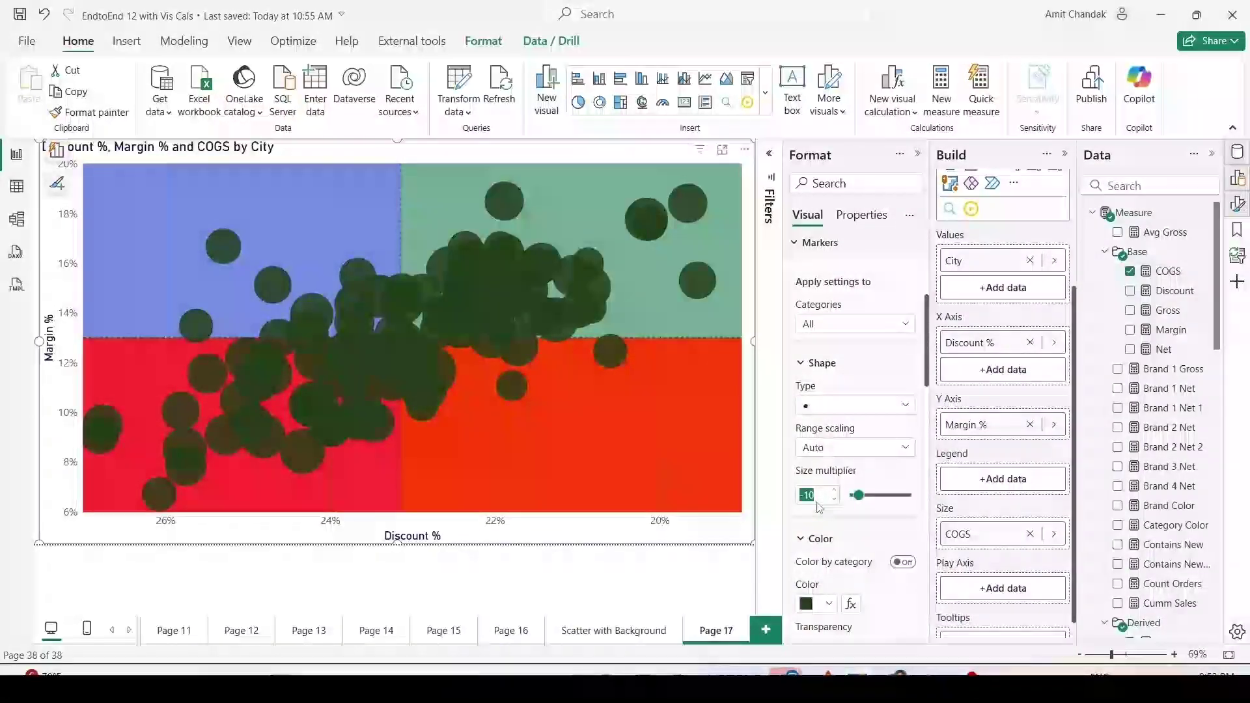
{"action": "type", "text": "-25"}
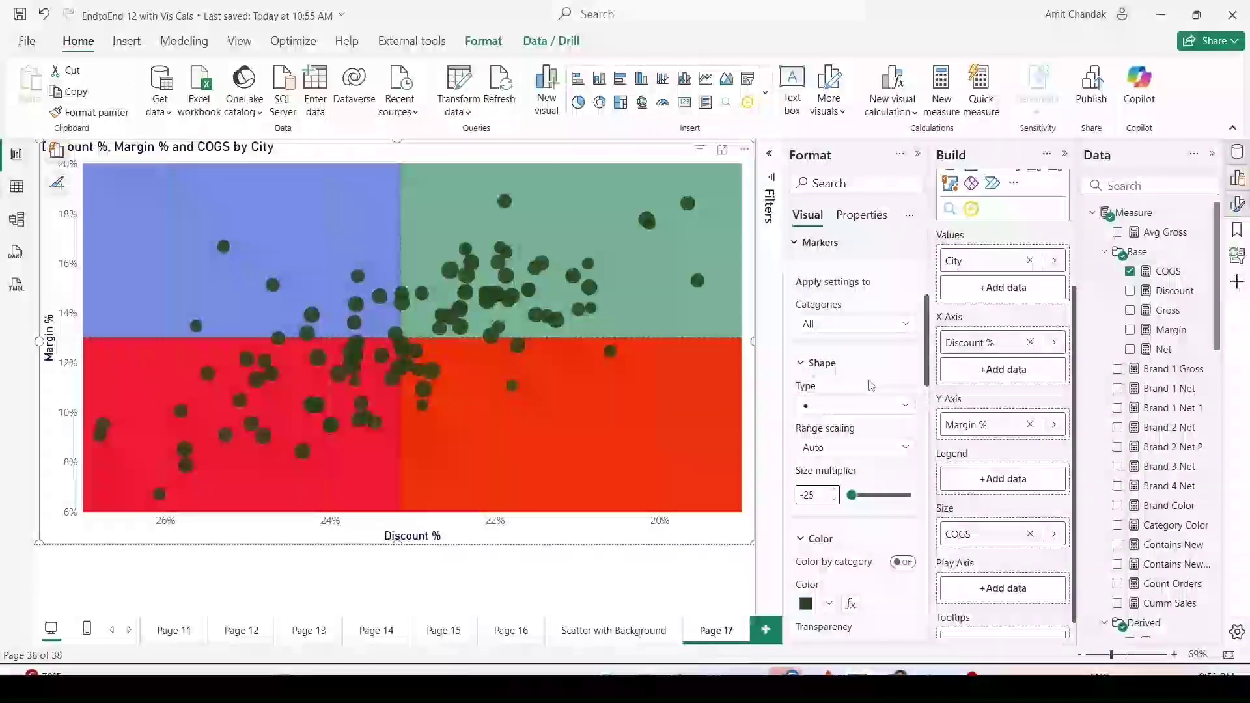
{"action": "scroll", "coordinate": [871, 386], "scroll_direction": "down", "scroll_amount": 5}
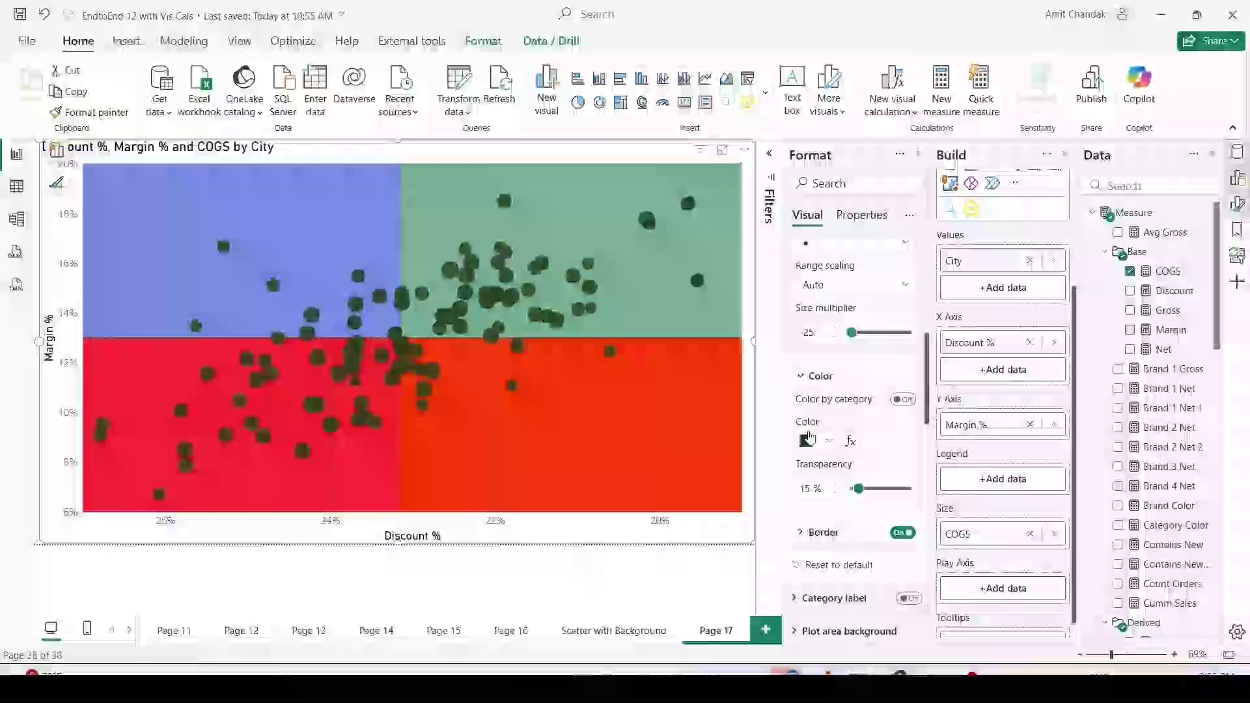
Colour the bubbles with a gradient on Net, white for lowest and black for highest.
{"action": "left_click", "coordinate": [850, 442]}
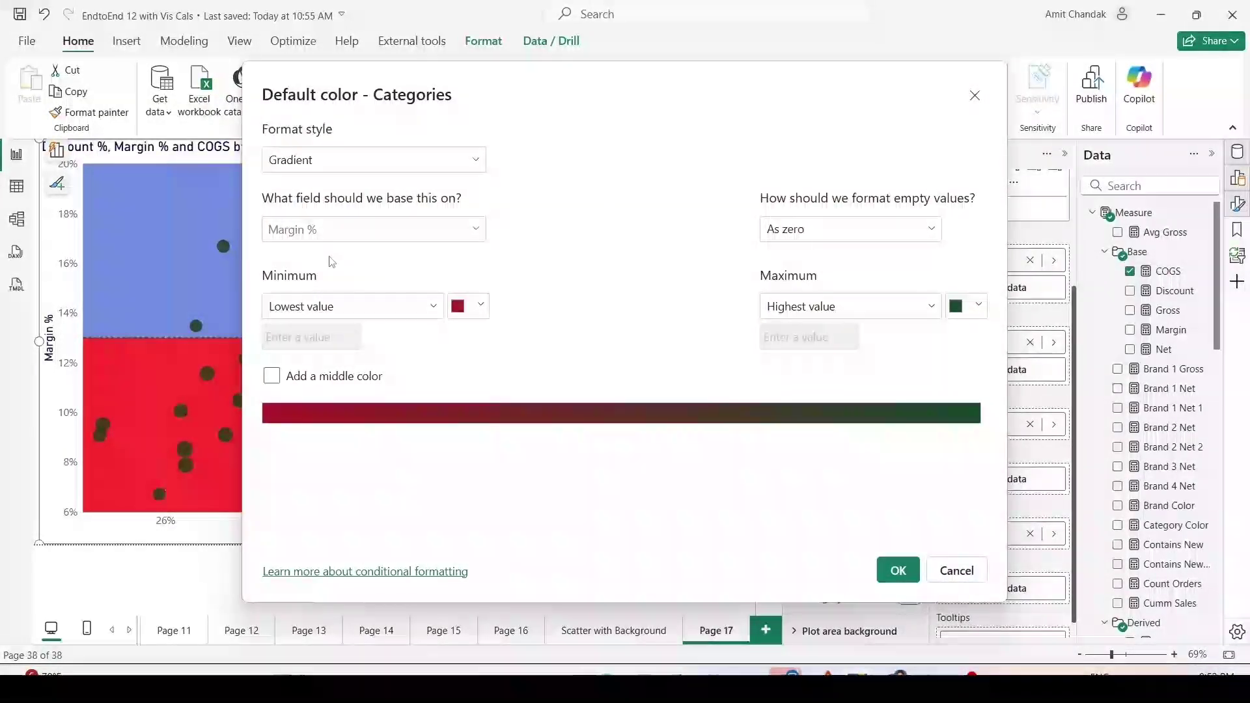
{"action": "left_click", "coordinate": [472, 238]}
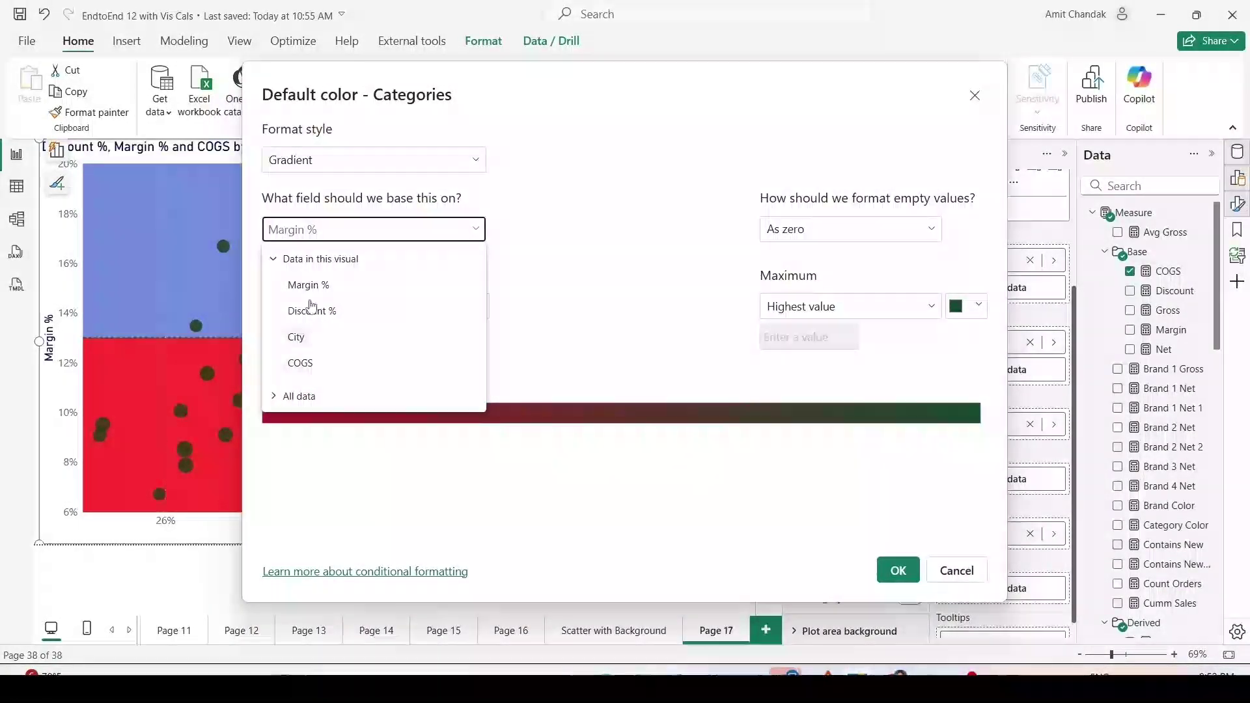
{"action": "left_click", "coordinate": [287, 396]}
{"action": "left_click", "coordinate": [297, 256]}
{"action": "left_click", "coordinate": [352, 393]}
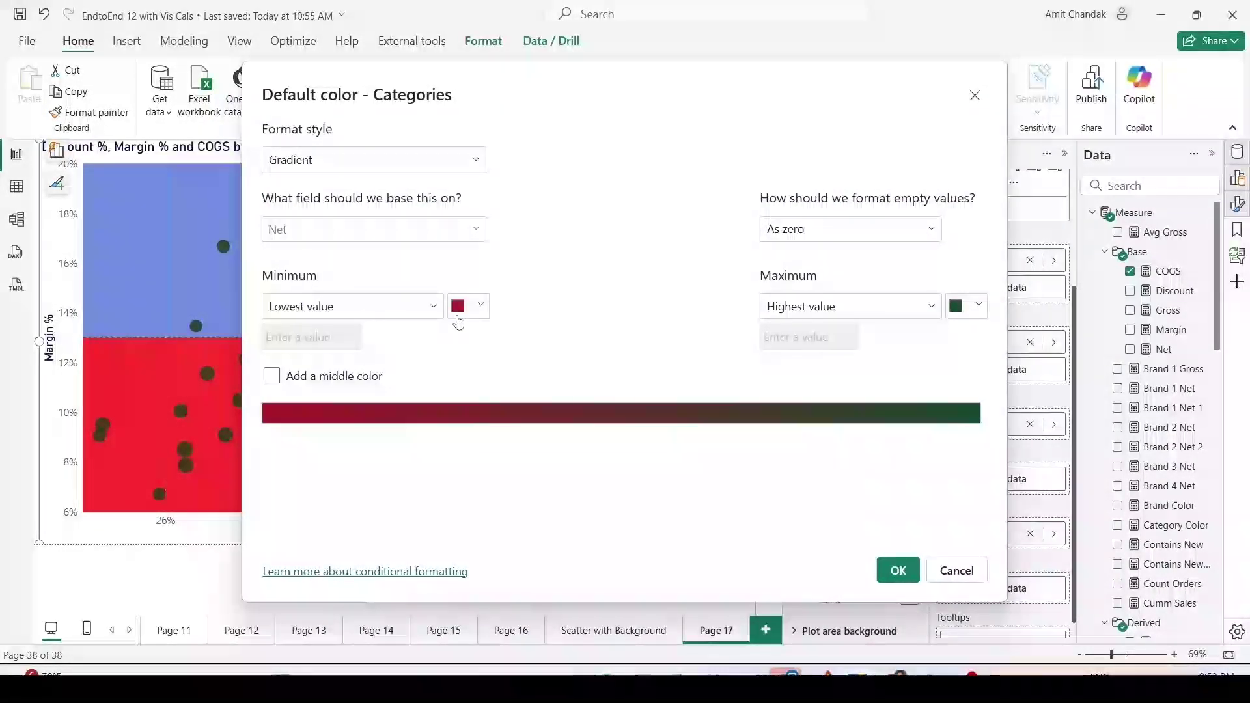
{"action": "left_click", "coordinate": [457, 309]}
{"action": "left_click", "coordinate": [467, 324]}
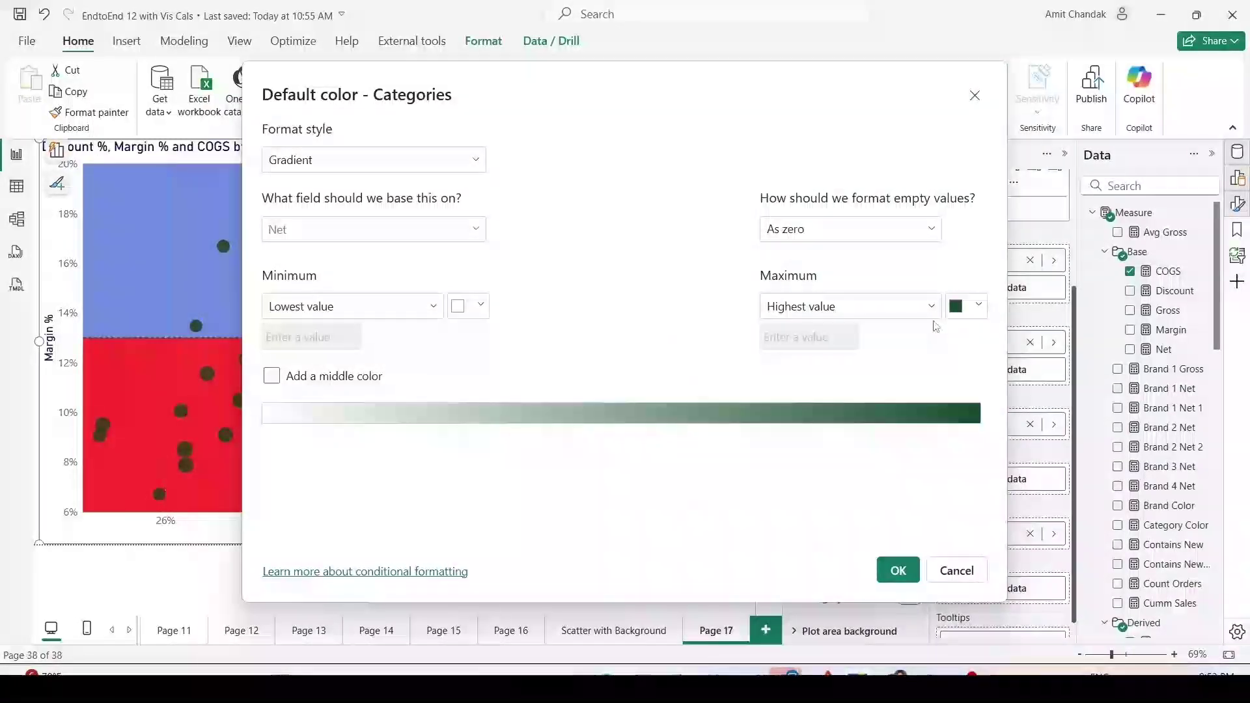
{"action": "left_click", "coordinate": [977, 306]}
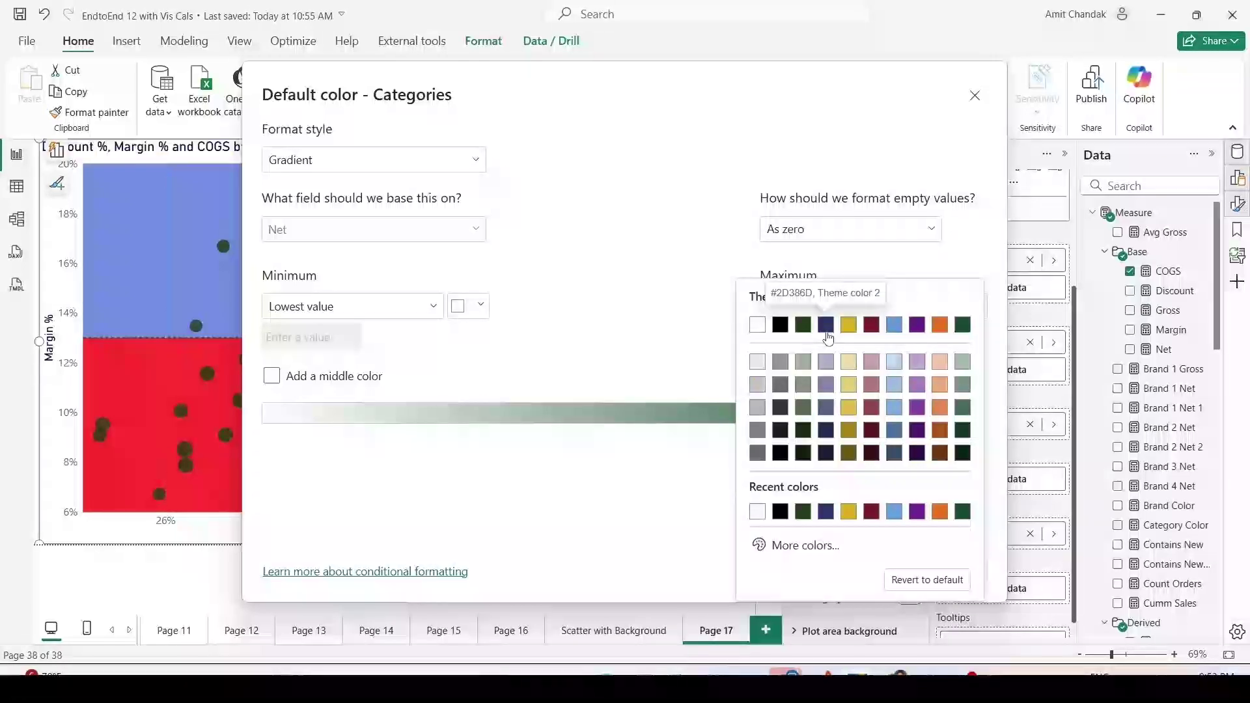
{"action": "left_click", "coordinate": [780, 325]}
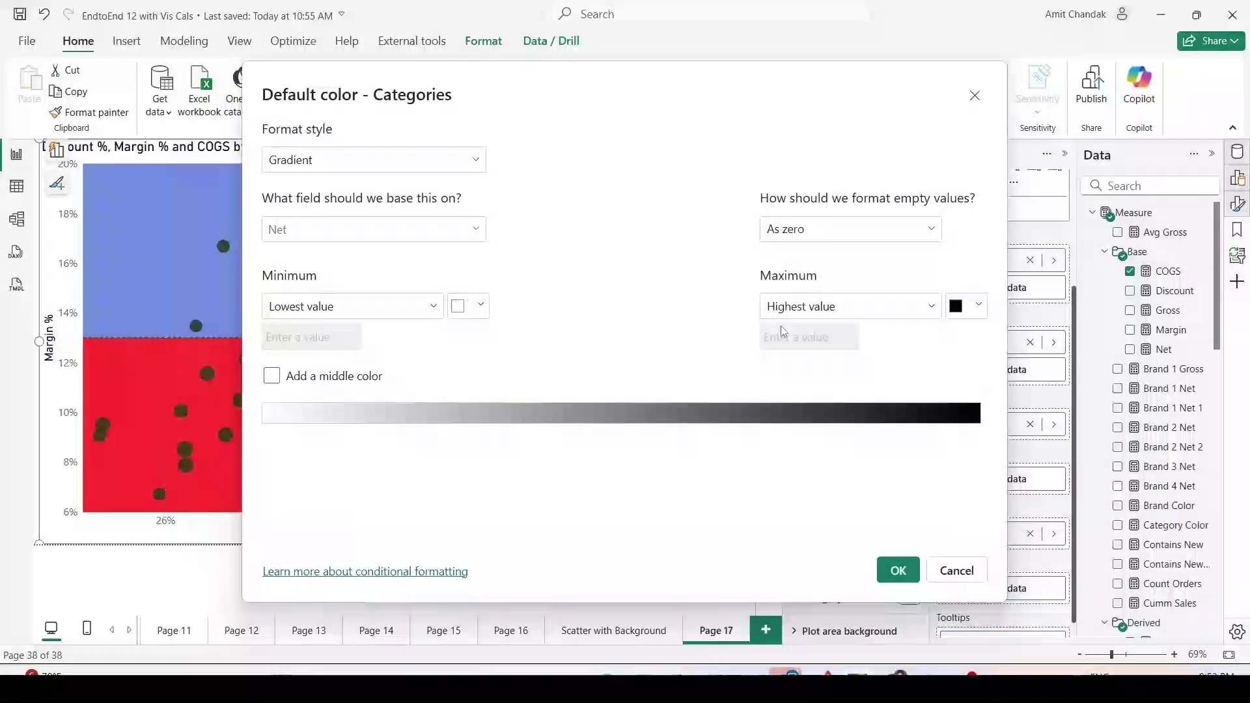
{"action": "left_click", "coordinate": [897, 570]}
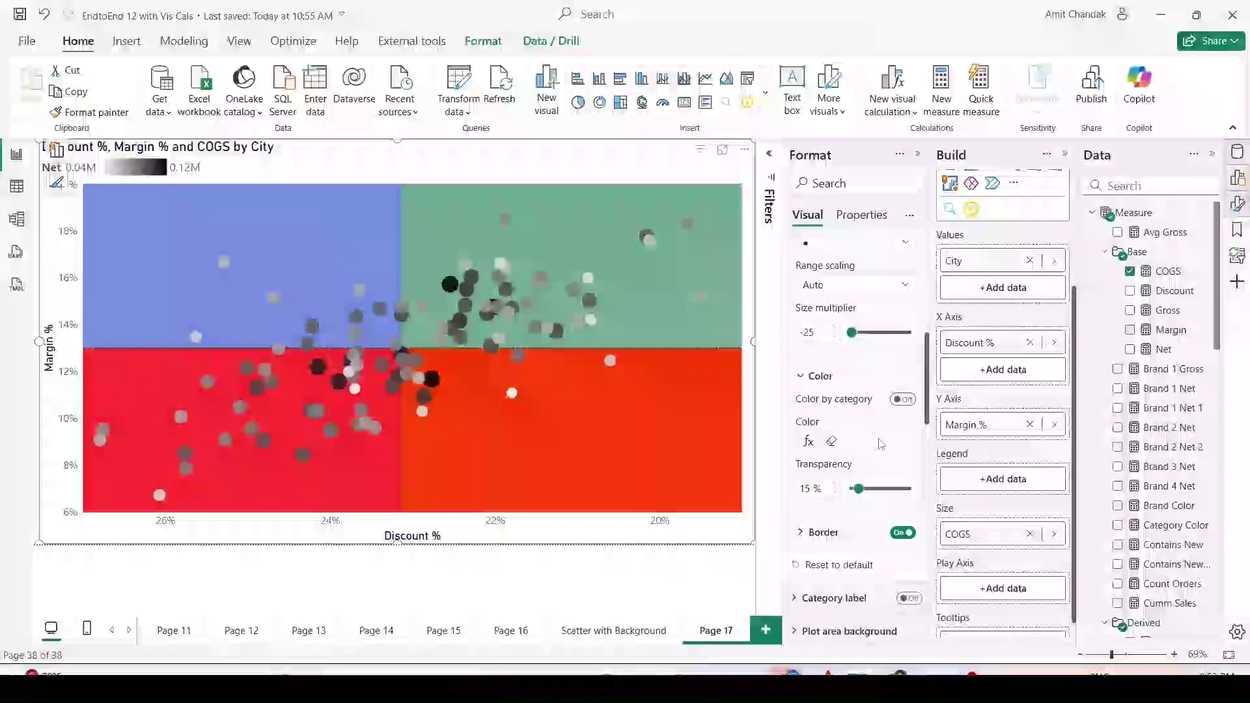
Set bubble range scaling to Data range and view the Scatter with Background page.
{"action": "scroll", "coordinate": [879, 444], "scroll_direction": "down", "scroll_amount": 2}
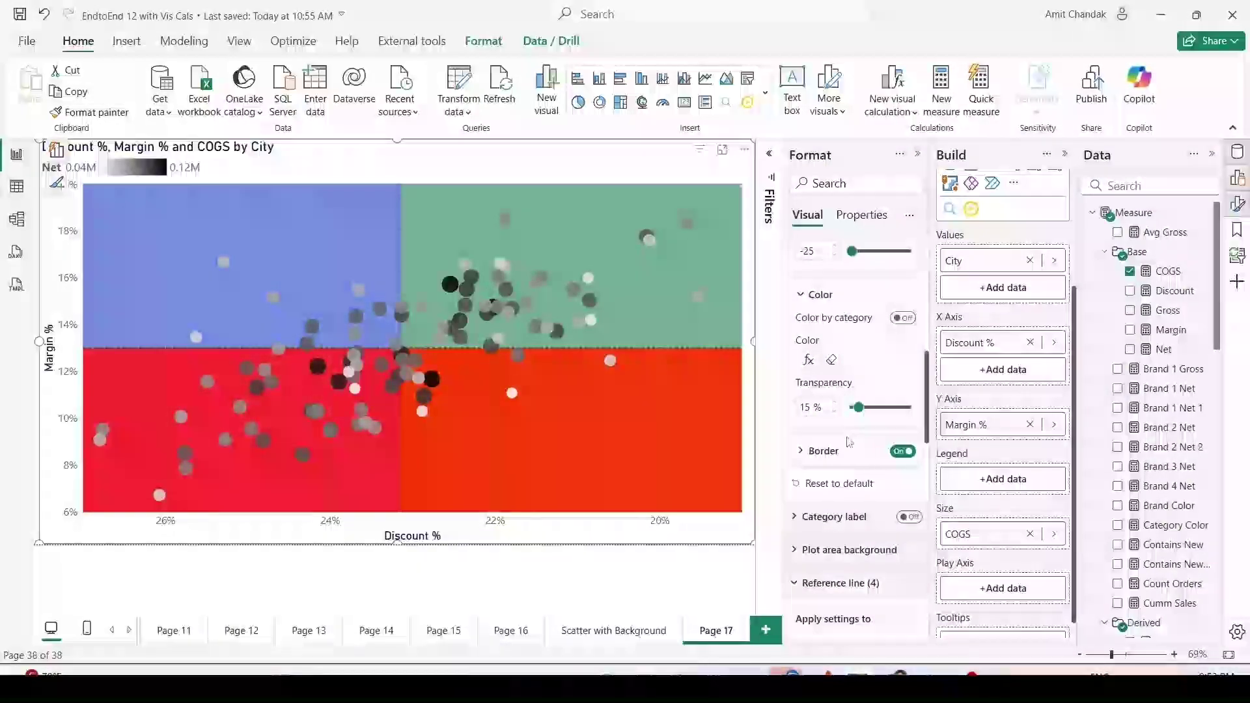
{"action": "scroll", "coordinate": [889, 432], "scroll_direction": "up", "scroll_amount": 4}
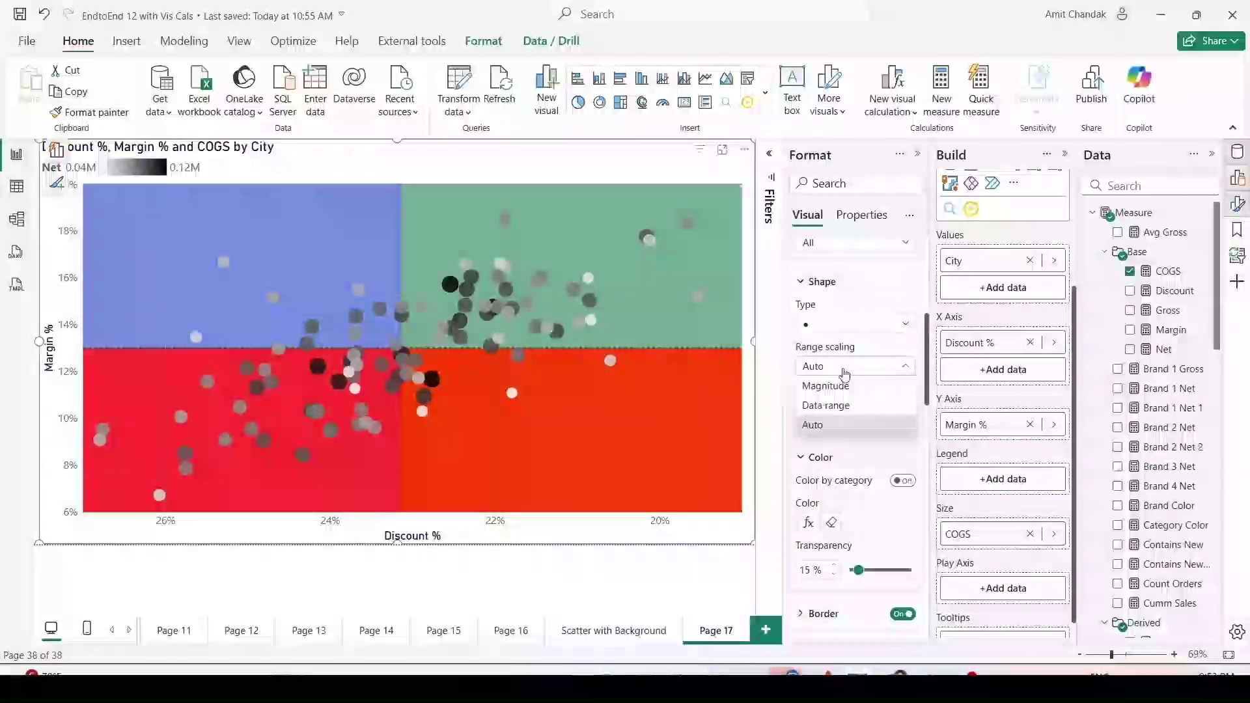
{"action": "left_click", "coordinate": [835, 405]}
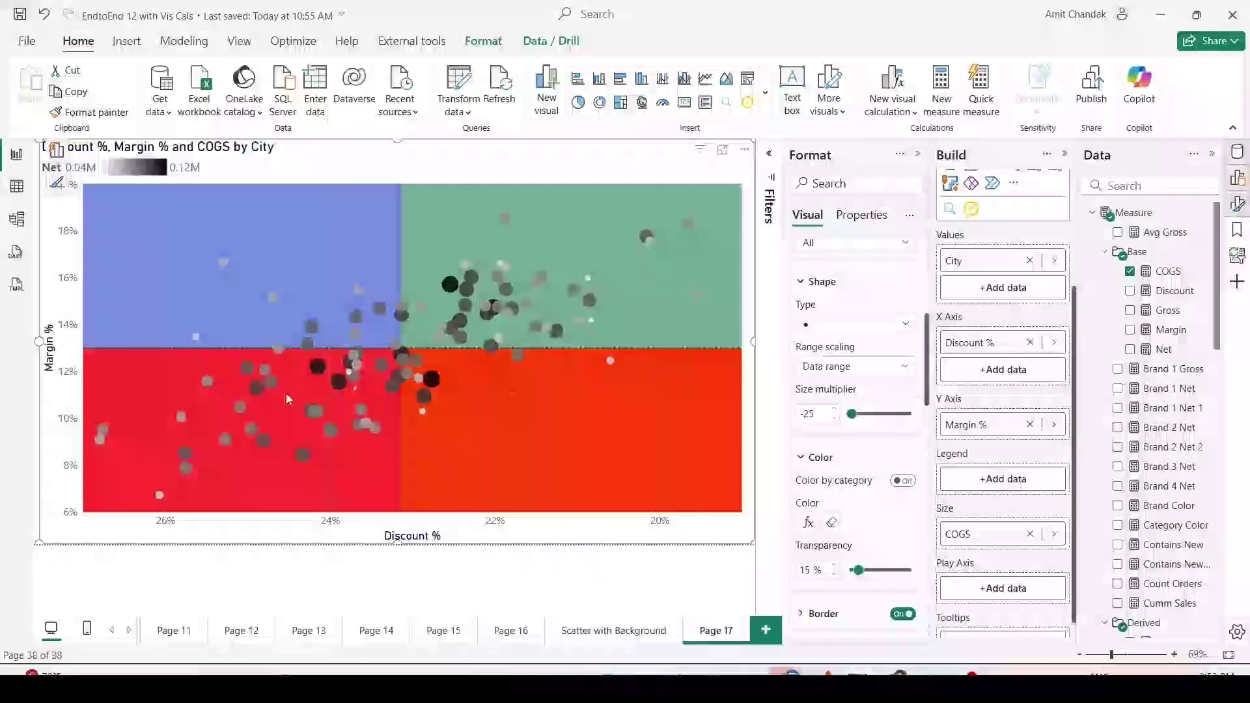
{"action": "left_click", "coordinate": [635, 641]}
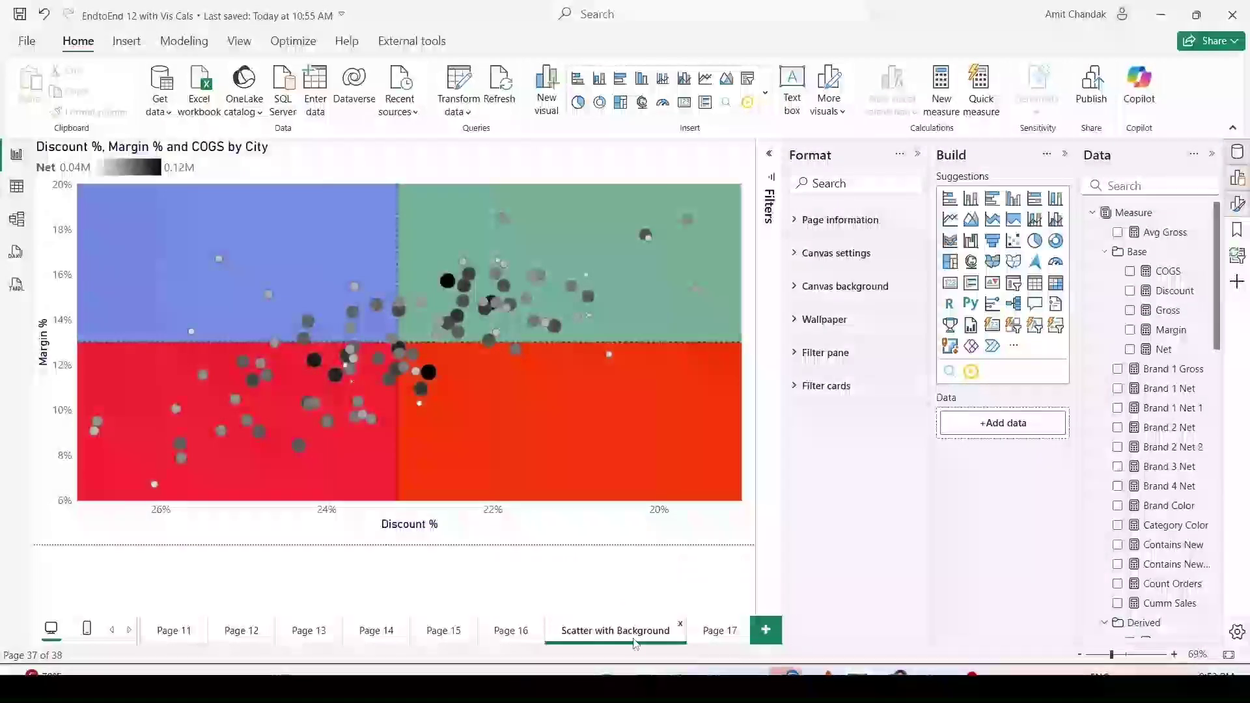
Switch back to Page 17 to review the finished quadrant scatter chart.
{"action": "left_click", "coordinate": [730, 634]}
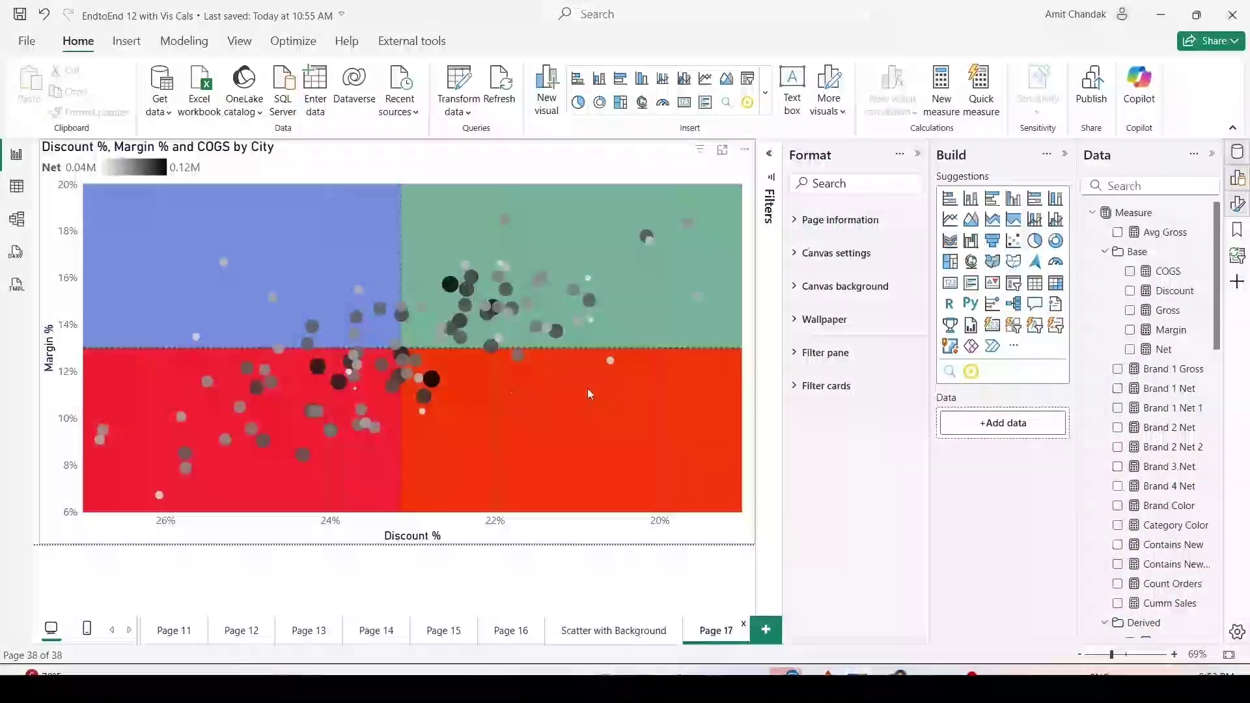